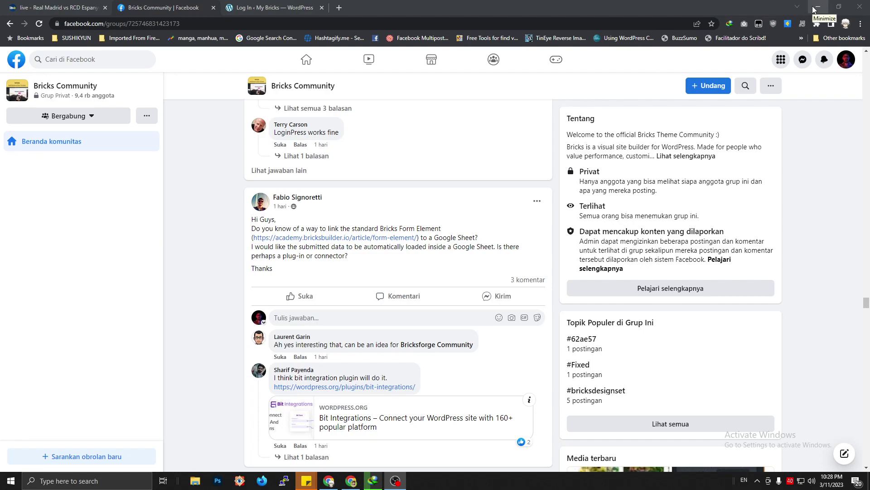
Clear the leftover 'eweww' text from the form's email field
left_click(816, 8)
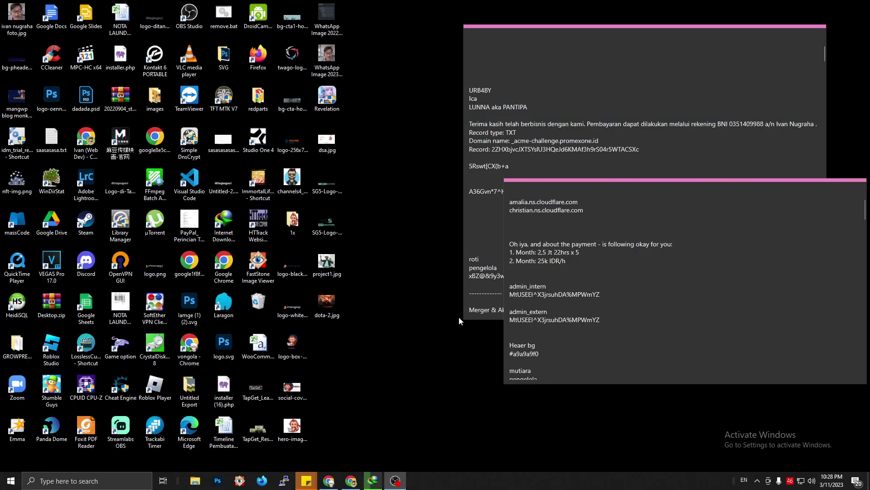
left_click(351, 481)
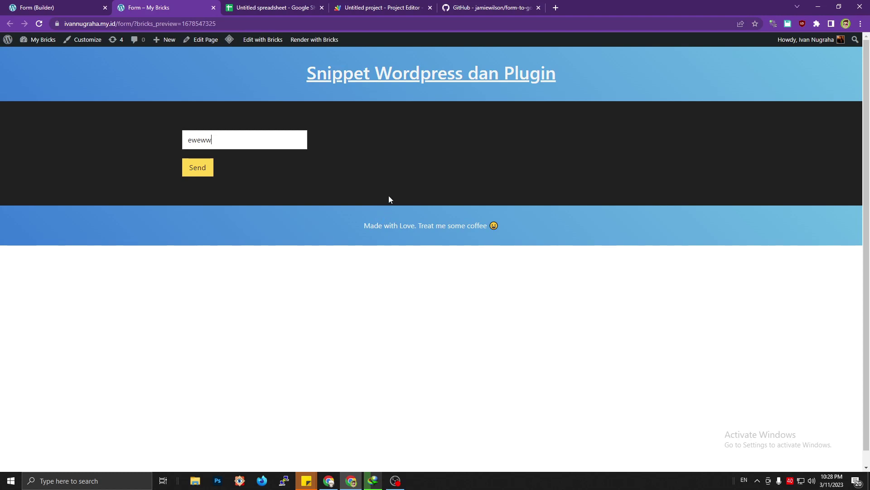
double_click(261, 144)
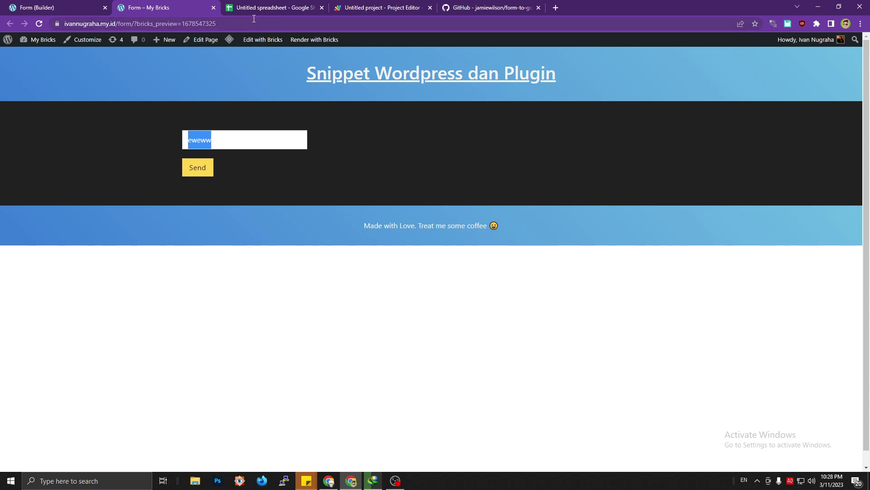
left_click(225, 136)
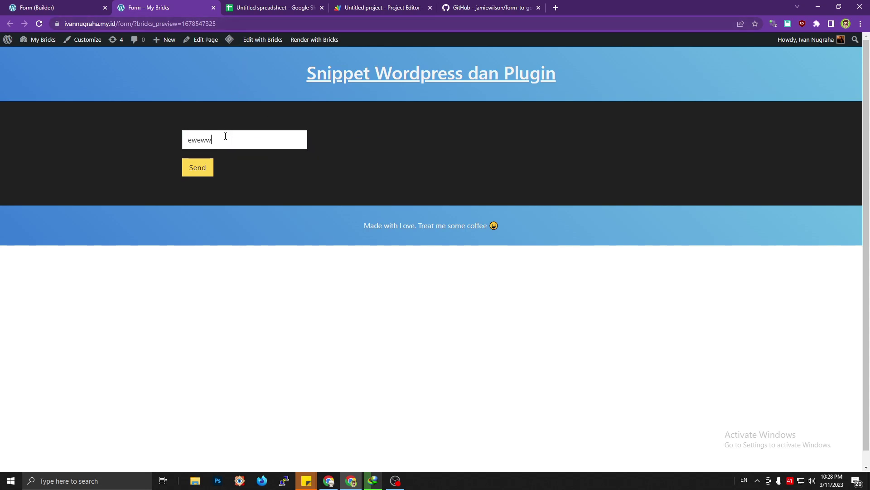
double_click(225, 137)
key("BackSpace")
Check the submissions spreadsheet, where row 9 is the next empty row
left_click(217, 133)
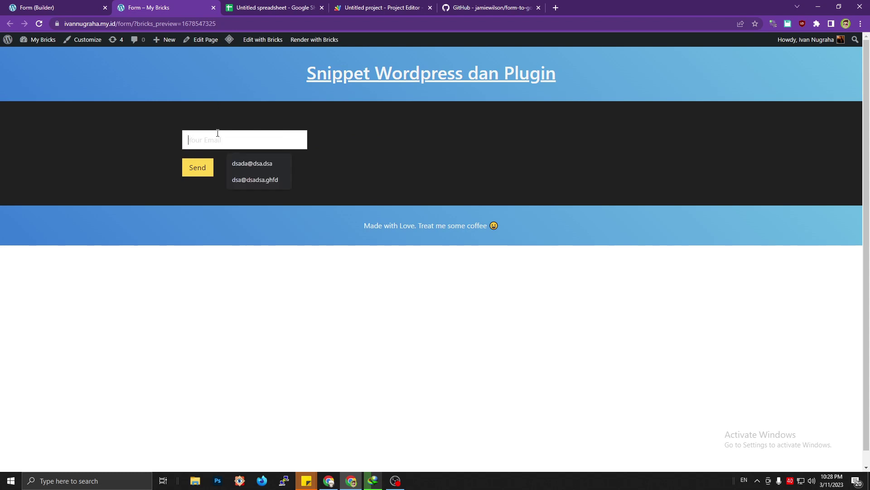
left_click(273, 7)
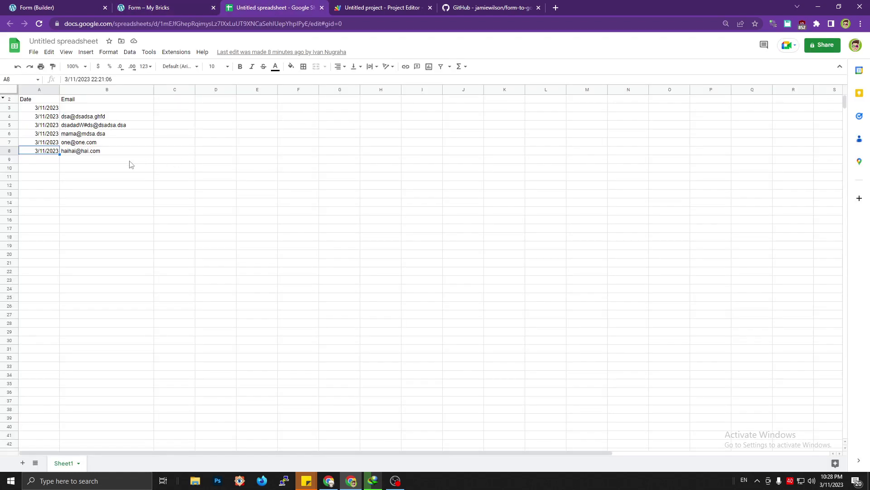
left_click(52, 160)
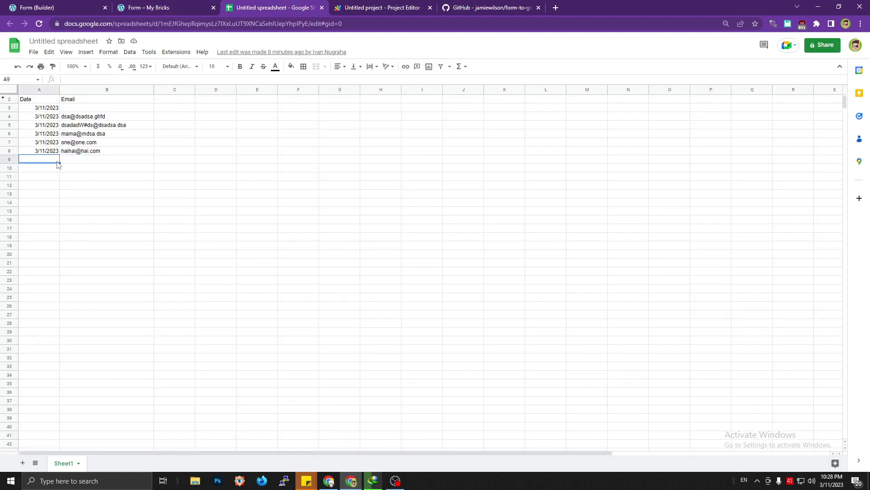
left_click(149, 8)
left_click(230, 143)
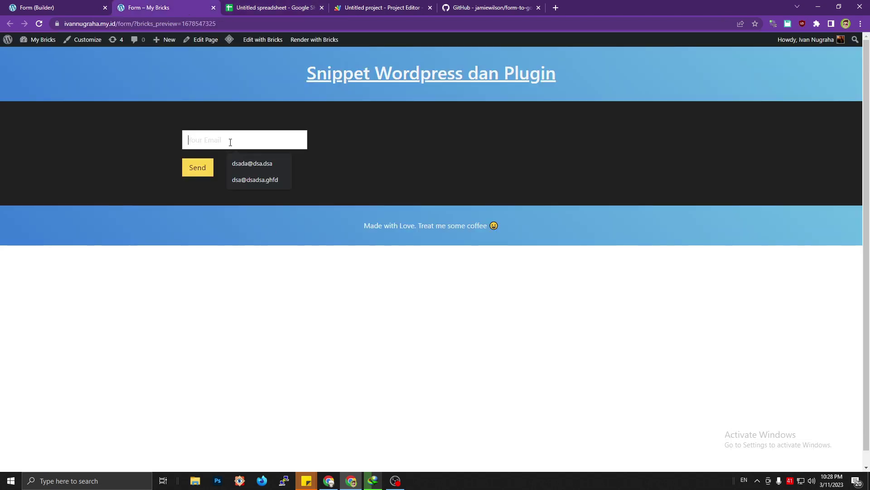
type("s")
key("Return")
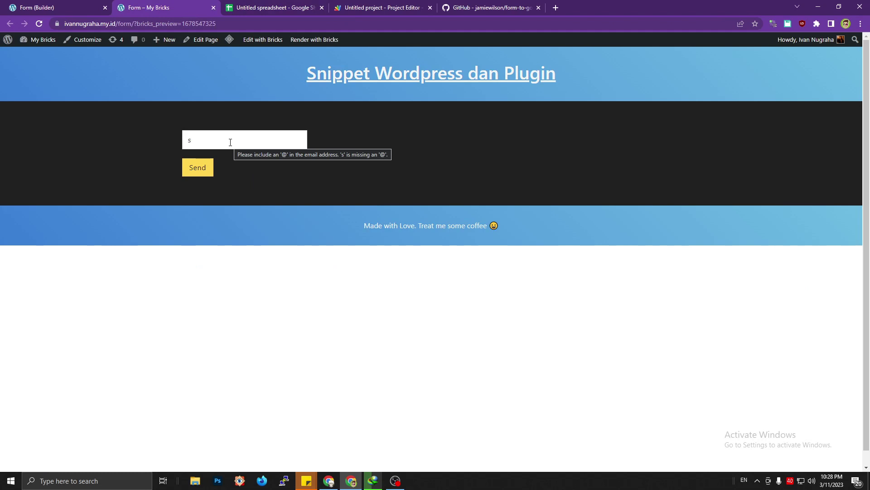
key("BackSpace")
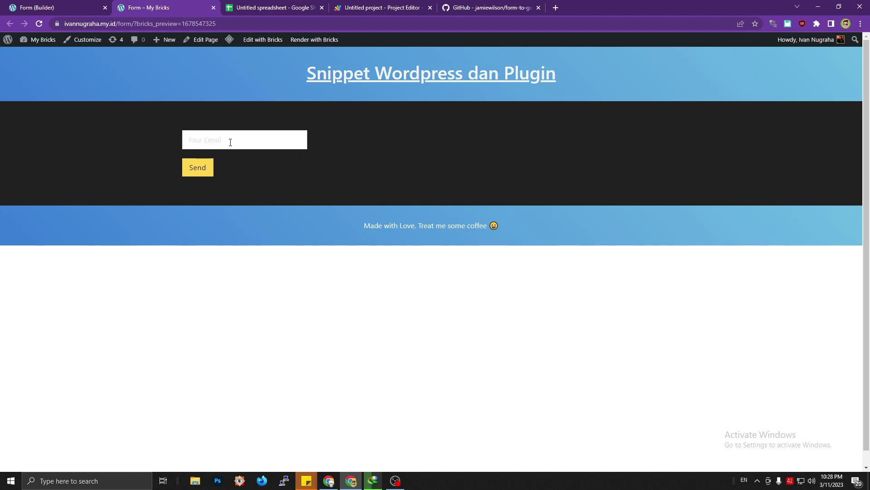
type("myemail@mail.co")
left_click(260, 7)
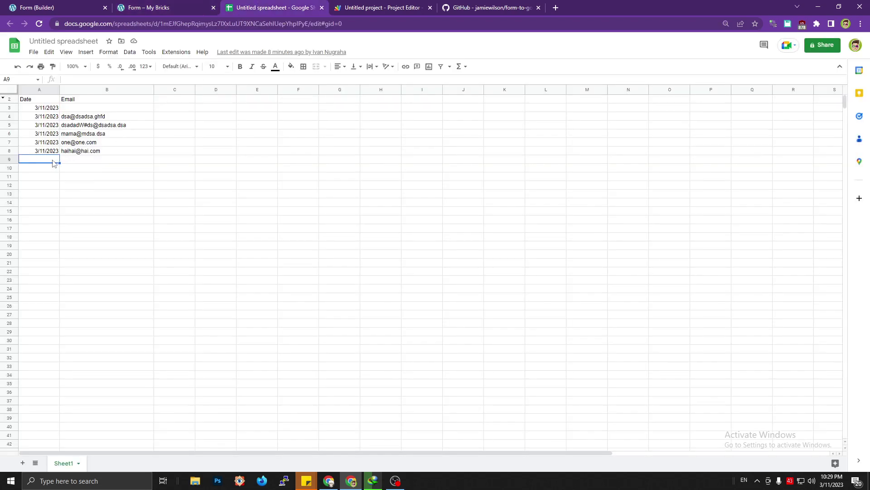
left_click(130, 10)
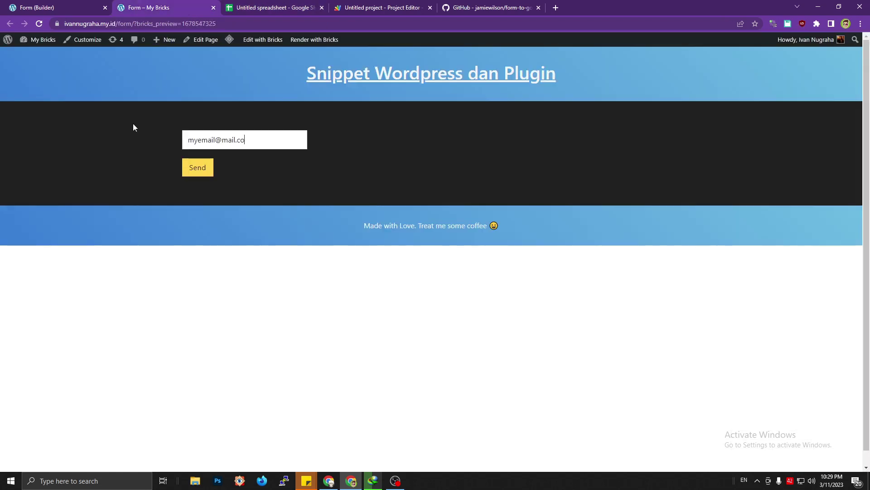
left_click(196, 170)
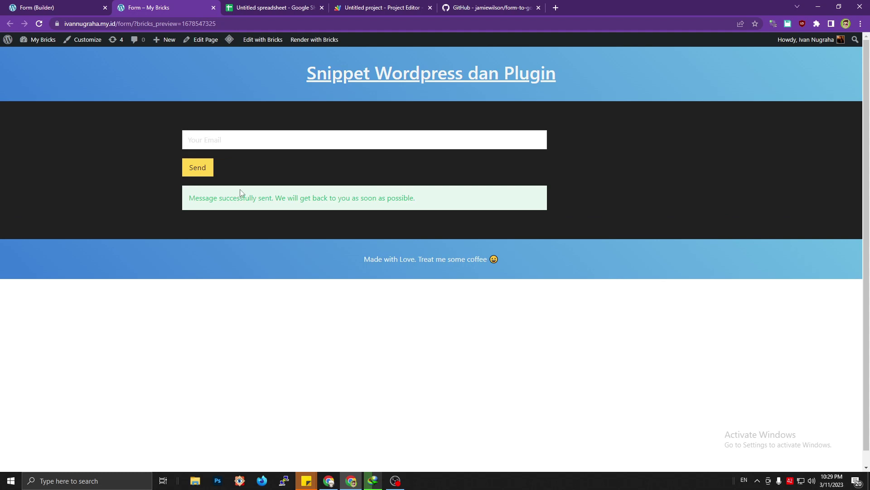
left_click(245, 8)
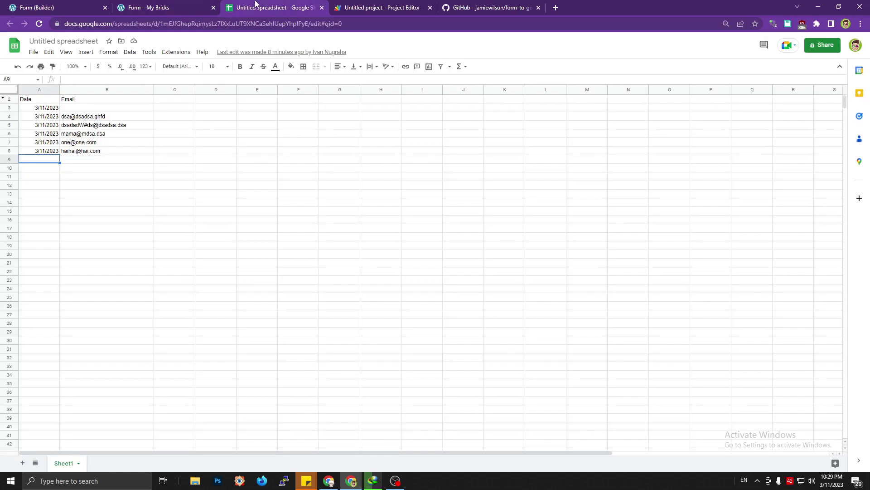
left_click(124, 160)
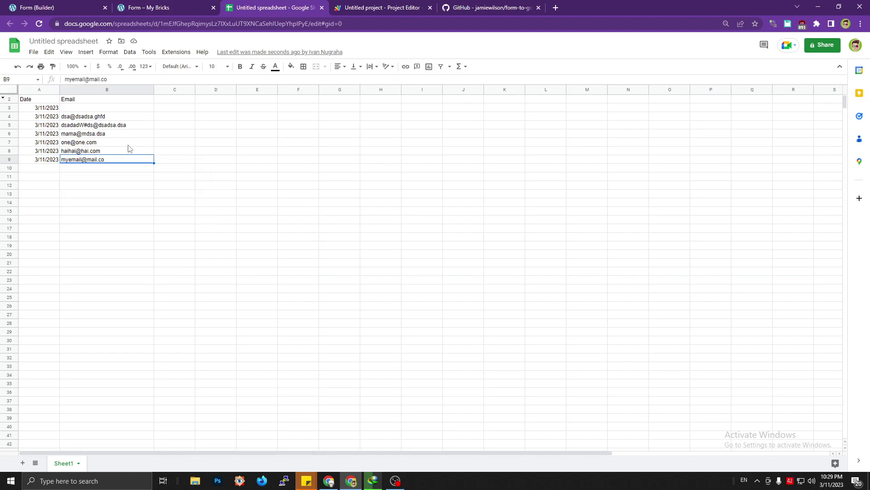
left_click(190, 127)
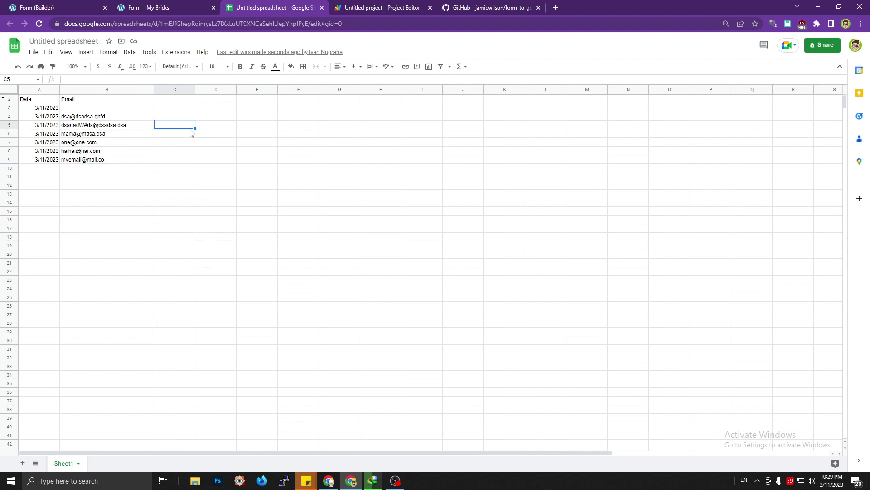
Review the form-to-google-sheets README on GitHub
left_click(477, 5)
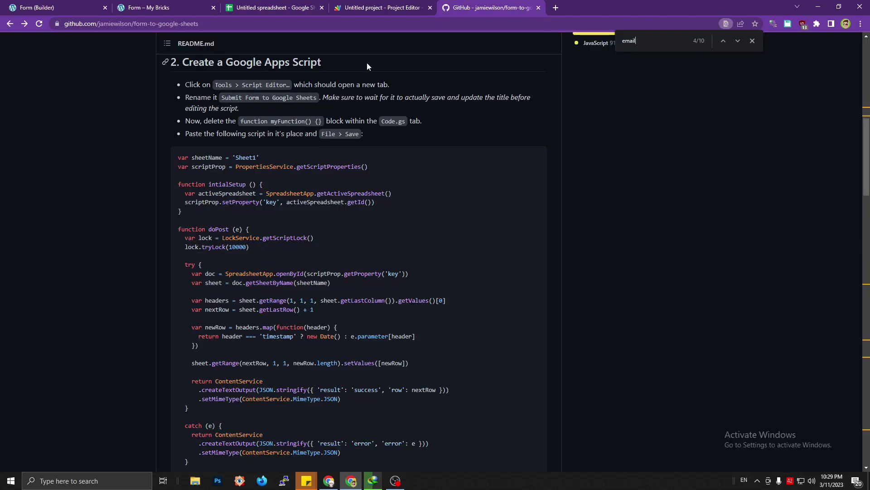
scroll(364, 61, "up", 8)
scroll(363, 66, "up", 2)
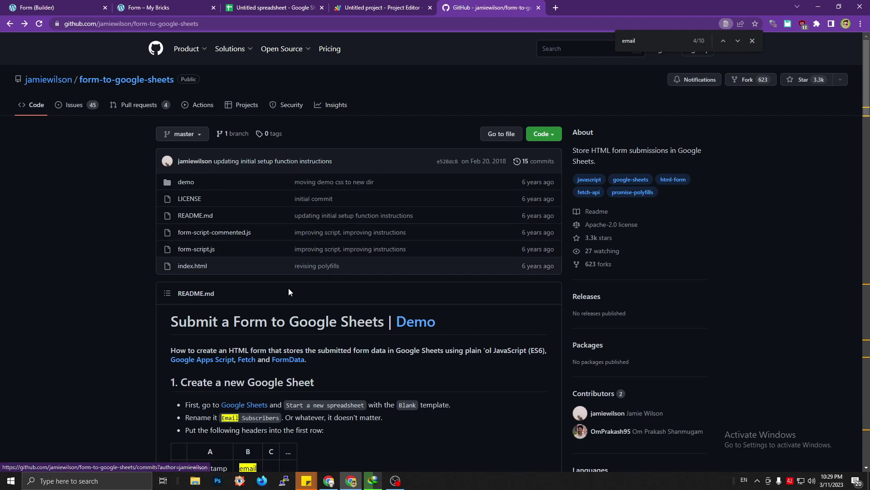
left_click(285, 322)
scroll(279, 295, "down", 5)
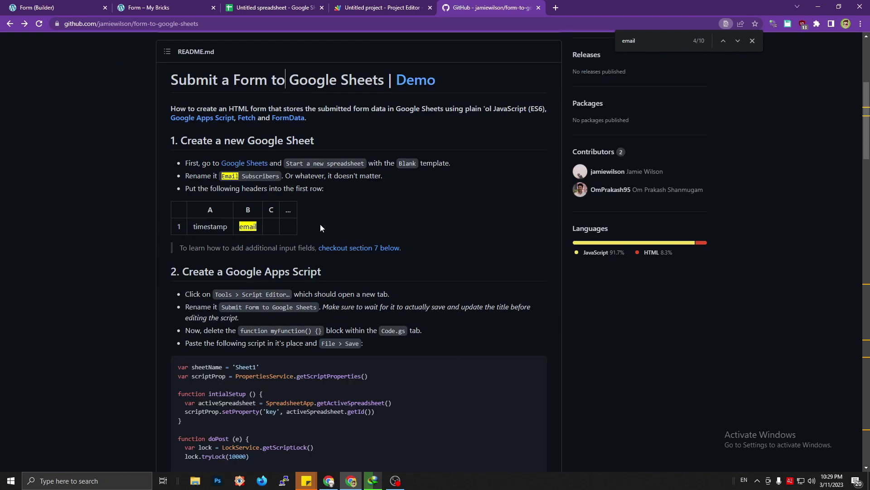
Inspect the Bricks Form element's fields, then glance at the old spreadsheet and script project
left_click(86, 6)
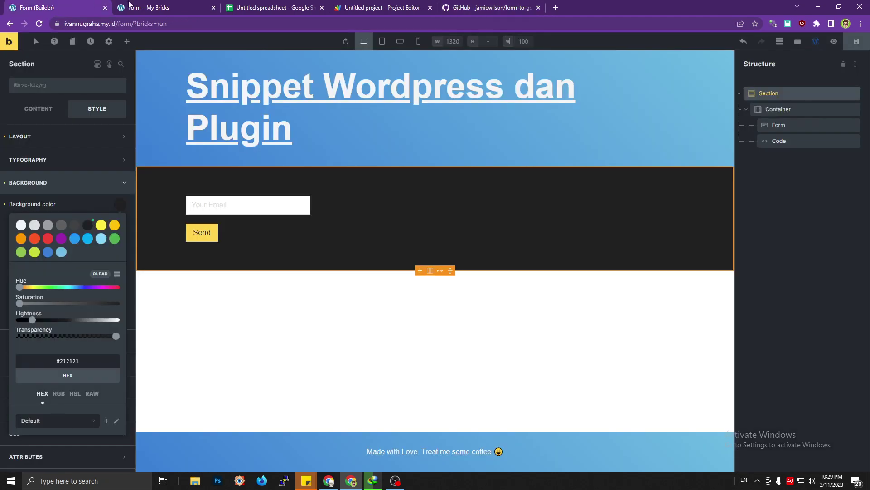
left_click(778, 125)
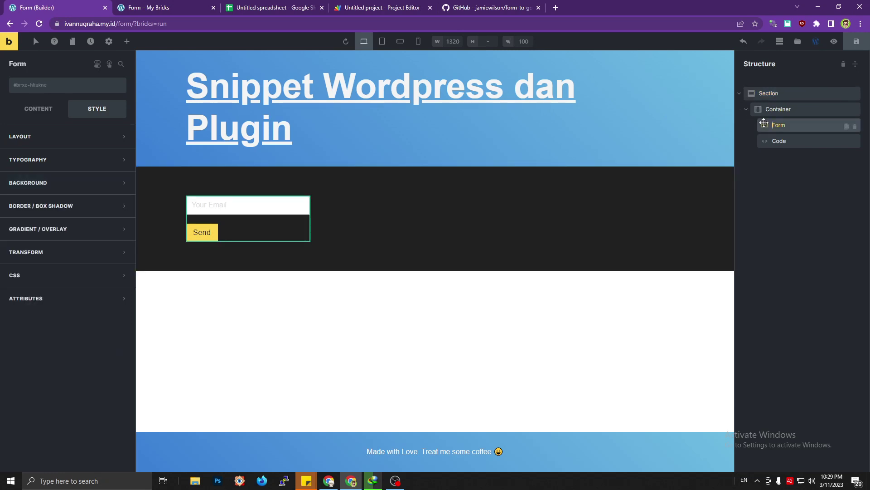
left_click(54, 110)
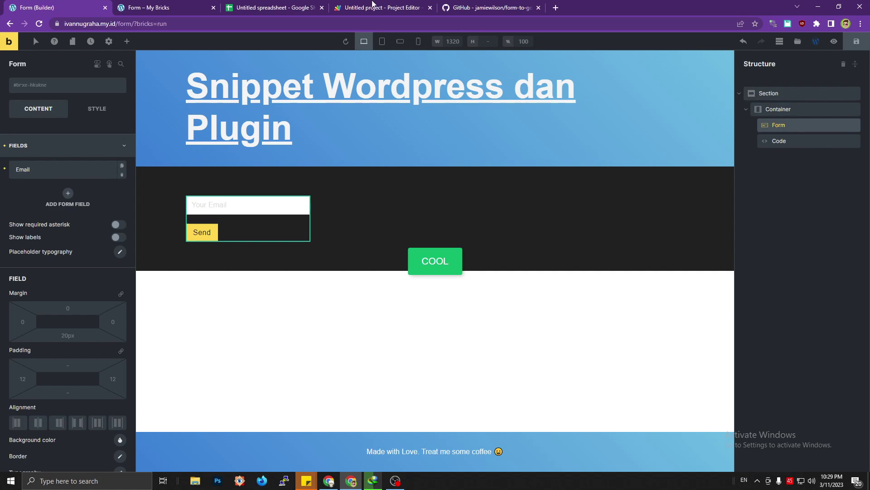
left_click(270, 7)
left_click(377, 7)
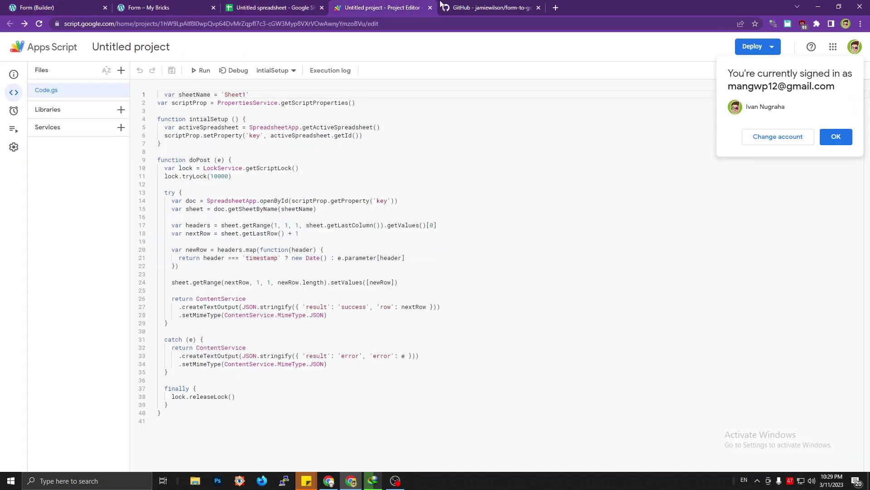
left_click(457, 6)
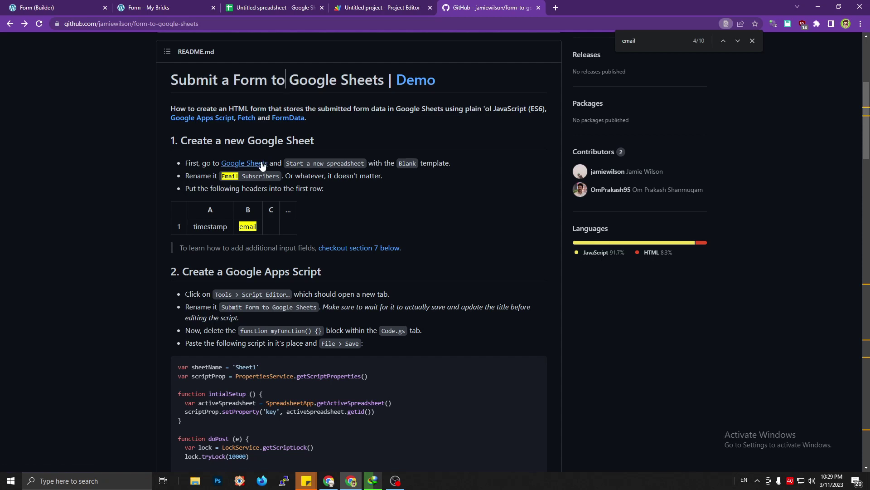
Close the old tabs and create a new blank spreadsheet via the guide's Google Sheets link
left_click(322, 8)
left_click(321, 7)
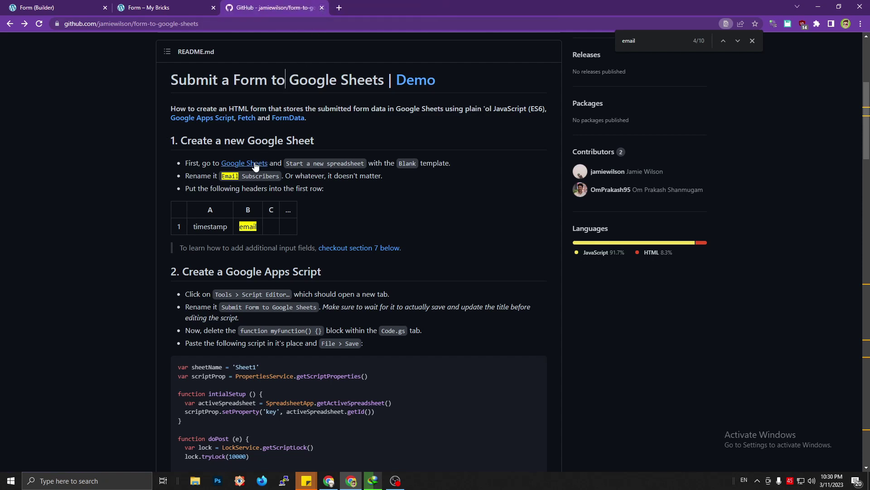
left_click(255, 166)
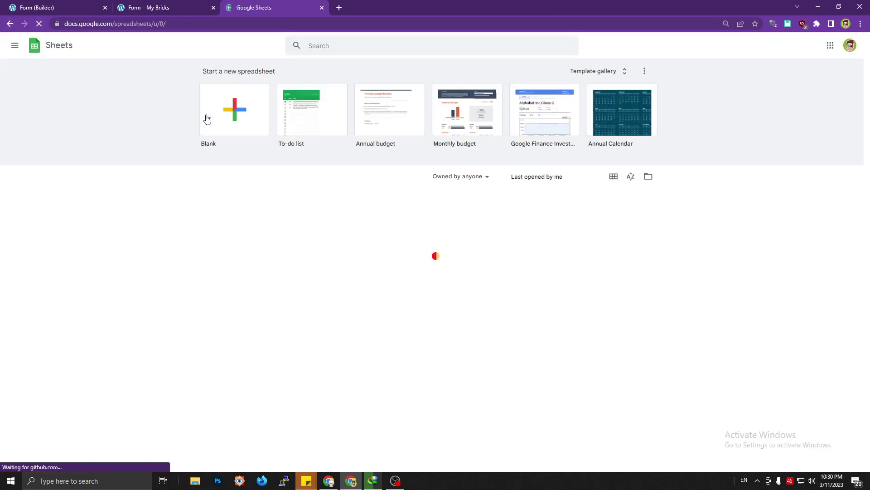
key("alt+Left")
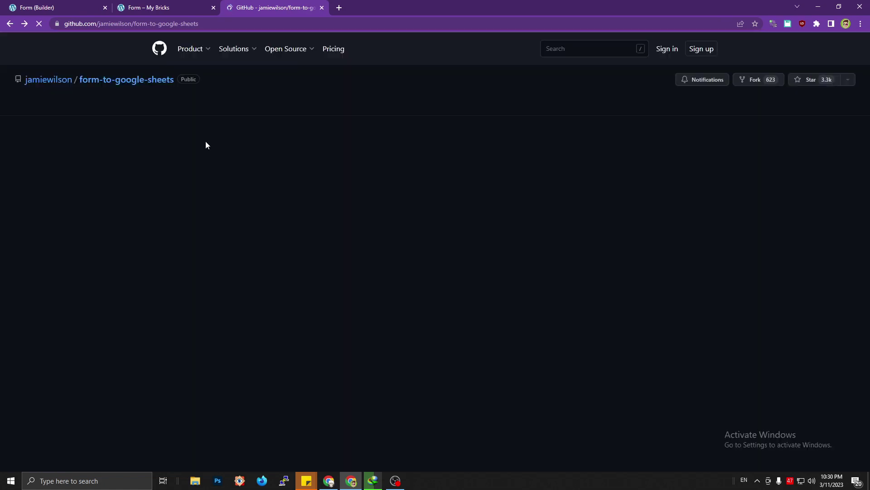
middle_click(249, 164)
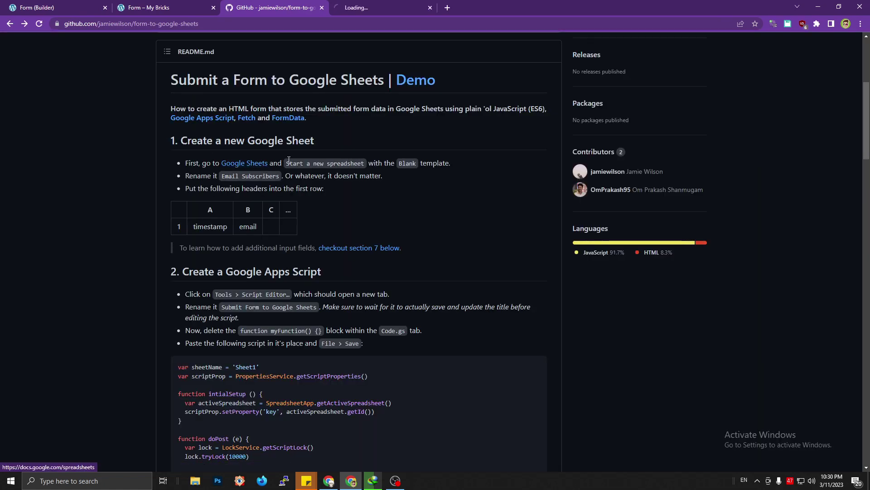
left_click(385, 6)
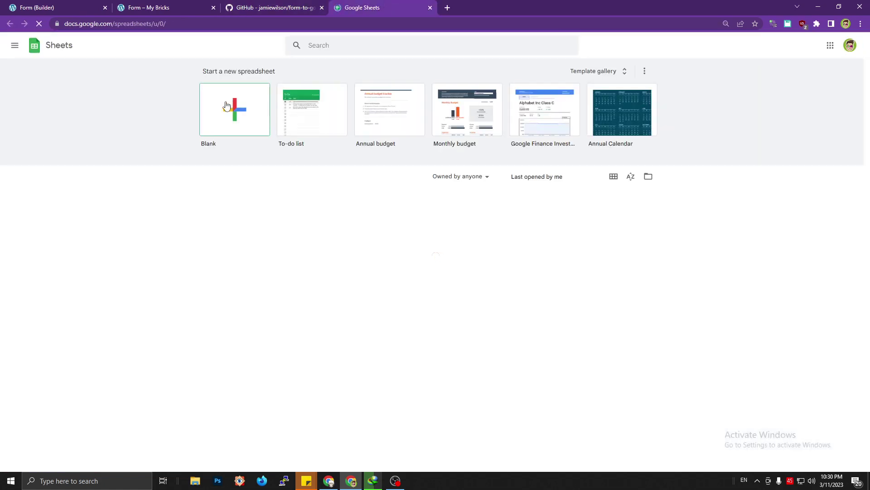
left_click(288, 6)
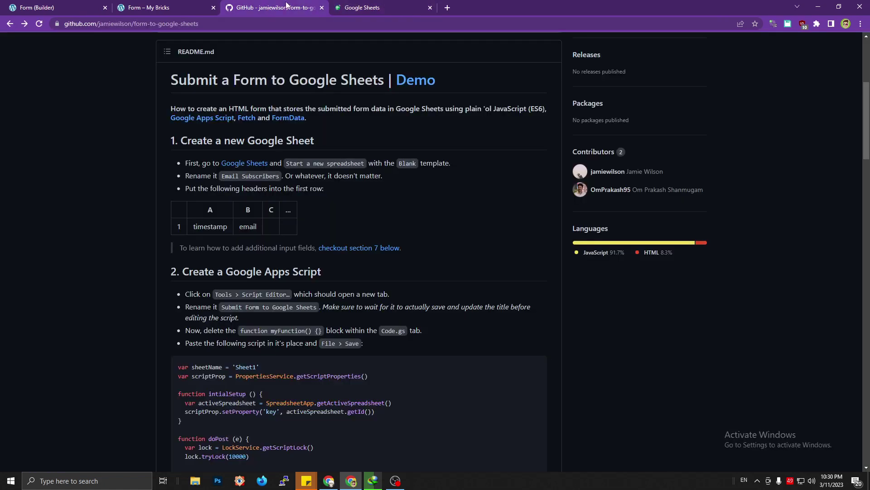
left_click(368, 4)
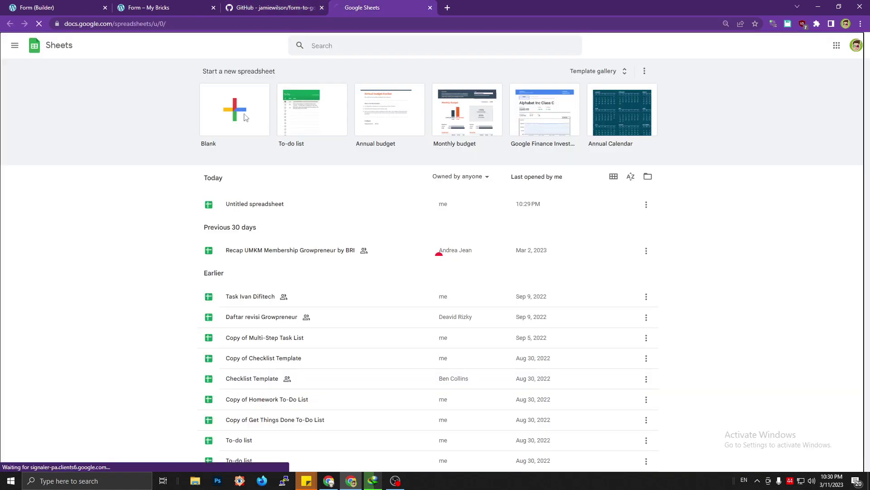
left_click(279, 4)
left_click(356, 6)
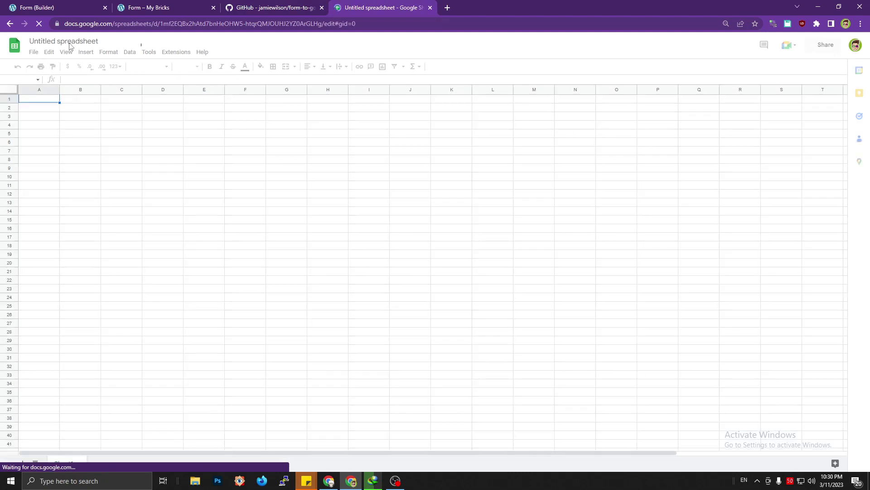
Rename the spreadsheet to 'Form from My Website'
double_click(77, 41)
left_click(77, 40)
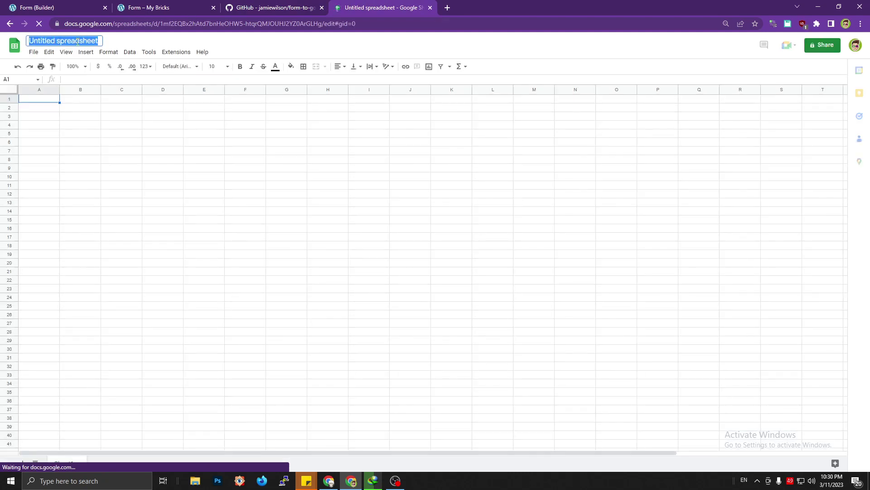
type("Form")
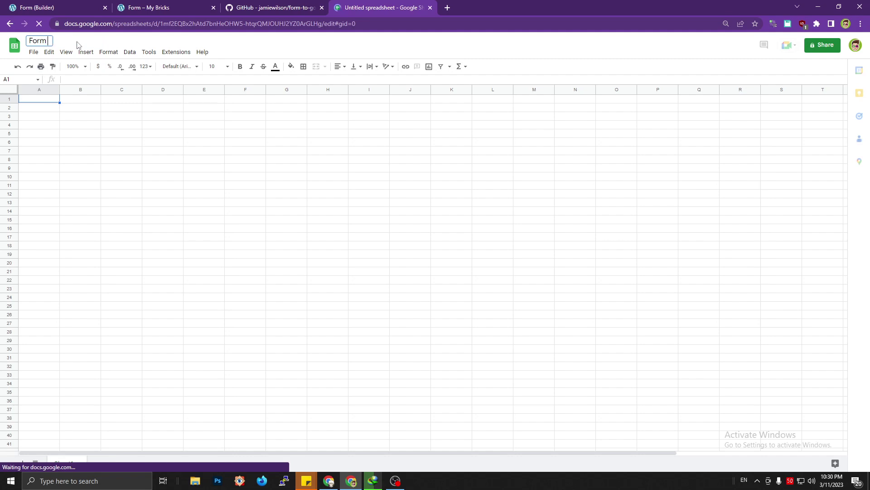
type(" from My We")
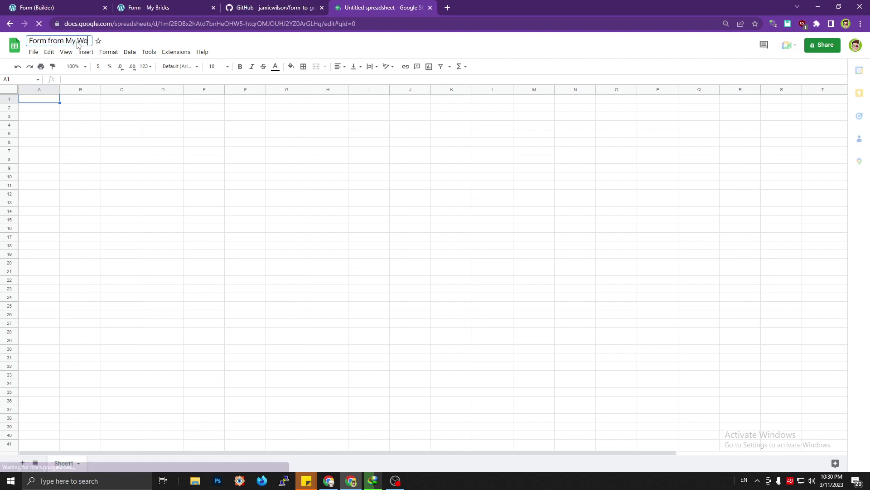
type("bsite")
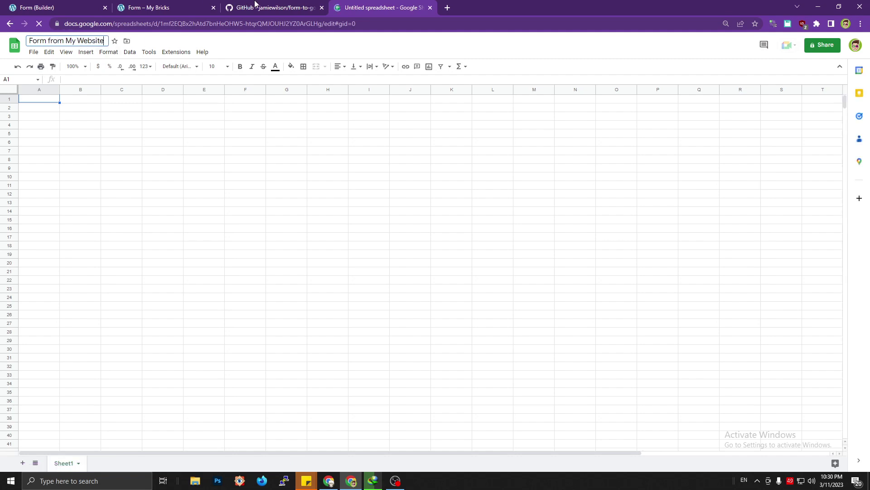
left_click(272, 8)
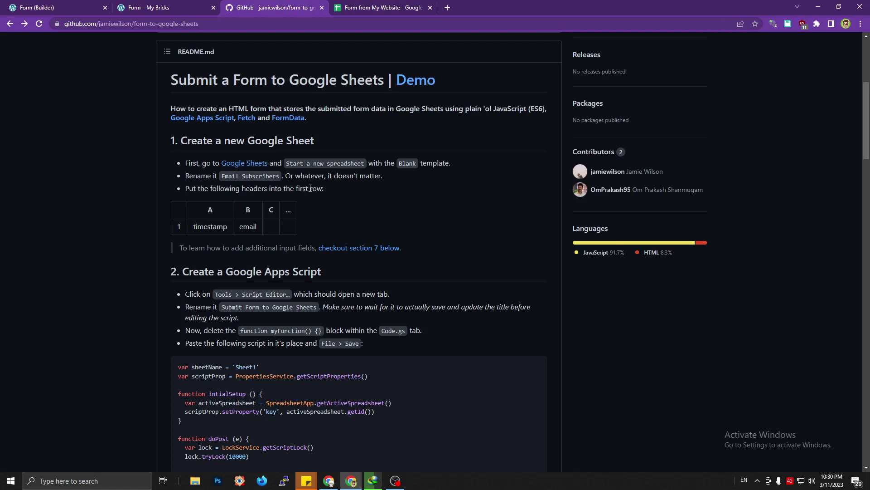
Paste 'timestamp' from the README into A1 as plain text
double_click(210, 225)
key("ctrl+c")
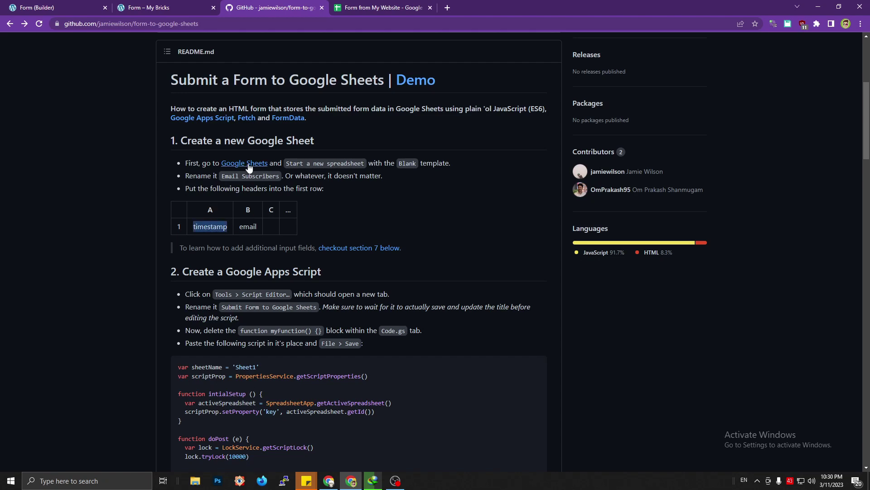
left_click(356, 7)
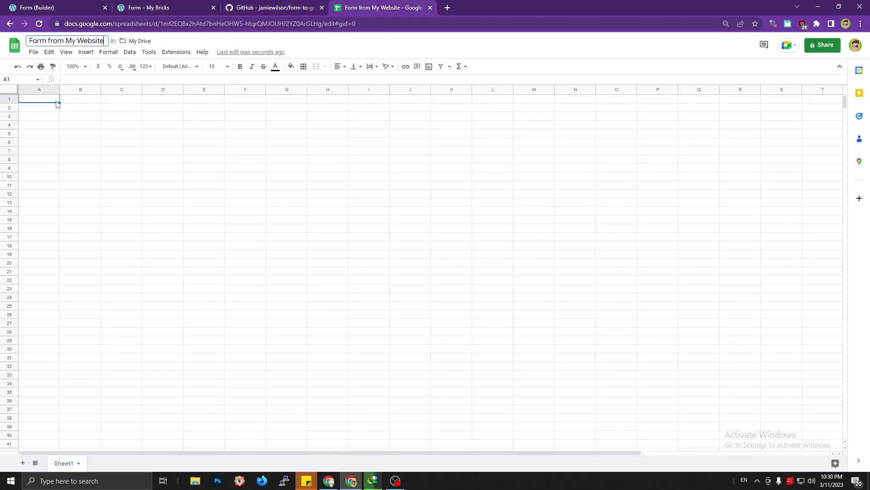
left_click(56, 101)
key("ctrl+v")
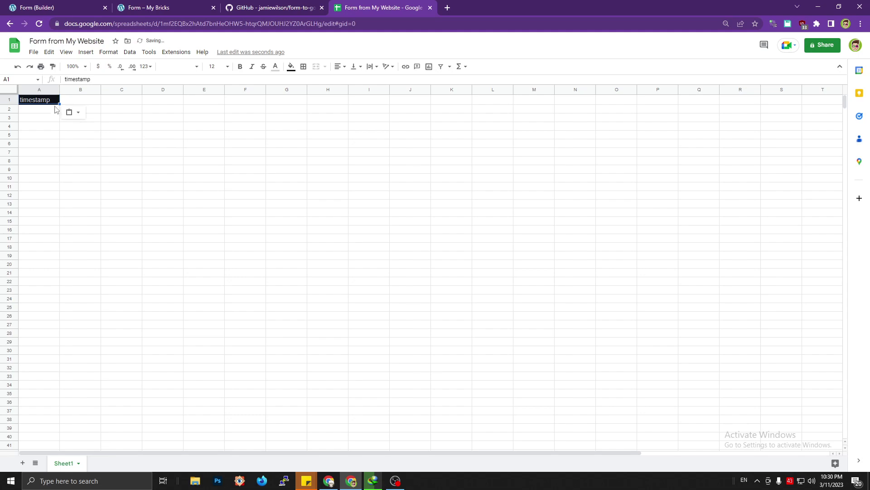
key("ctrl+z")
key("ctrl+shift+v")
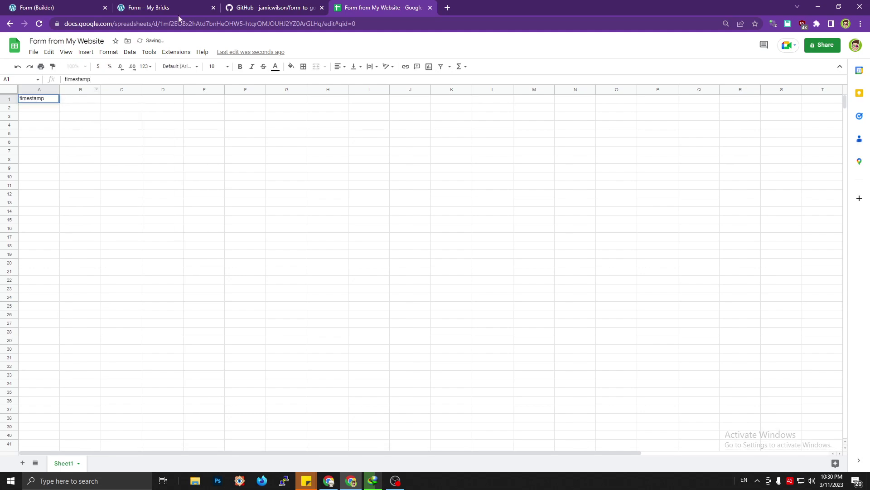
Paste 'email' from the README into B1 as plain text
left_click(243, 10)
double_click(248, 226)
key("ctrl+c")
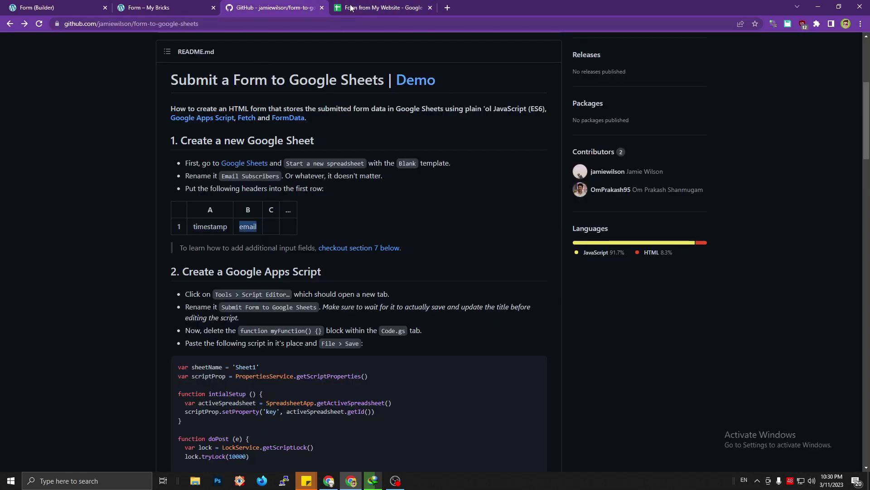
left_click(350, 8)
left_click(87, 100)
left_click(95, 80)
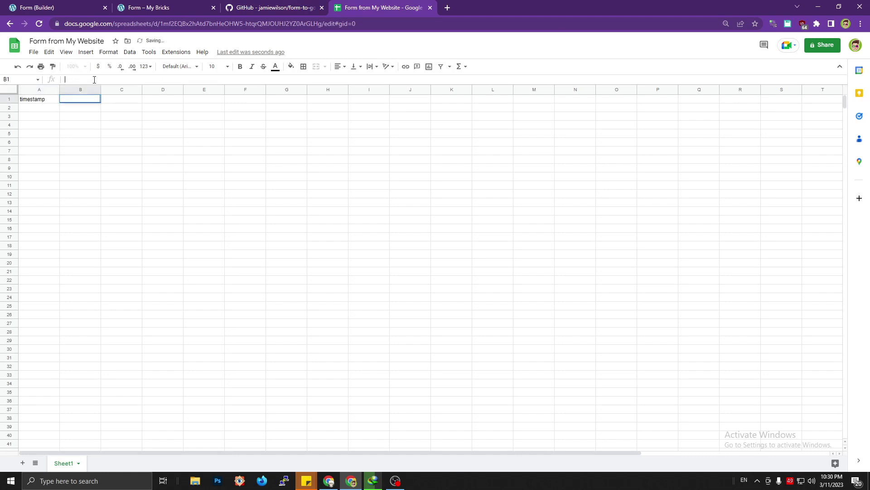
key("ctrl+shift+v")
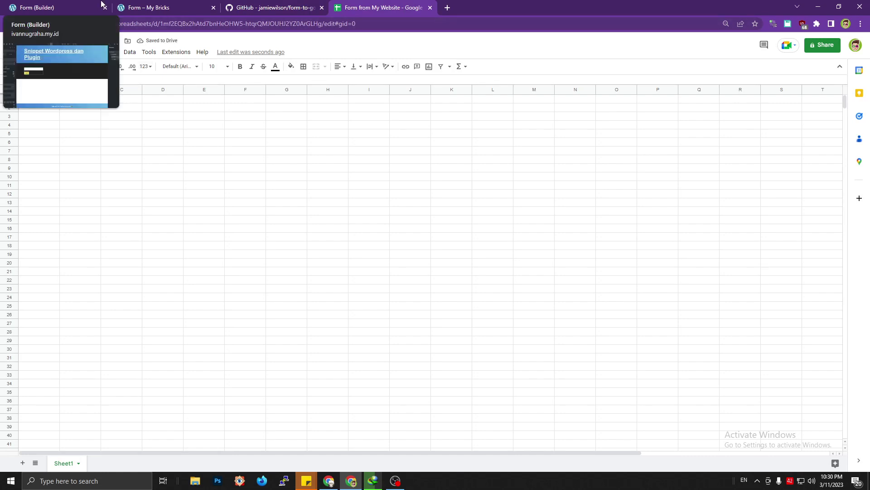
Glance at the Bricks form, then scroll further down the README
left_click(101, 6)
left_click(243, 4)
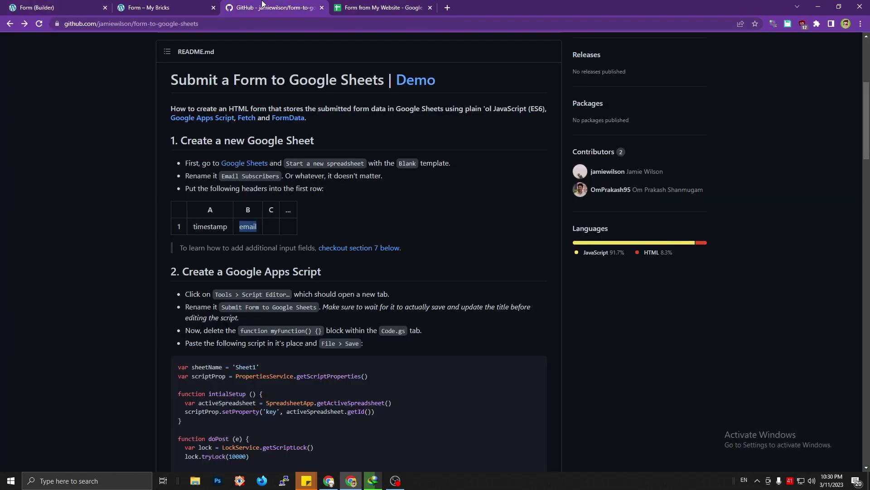
scroll(362, 213, "down", 20)
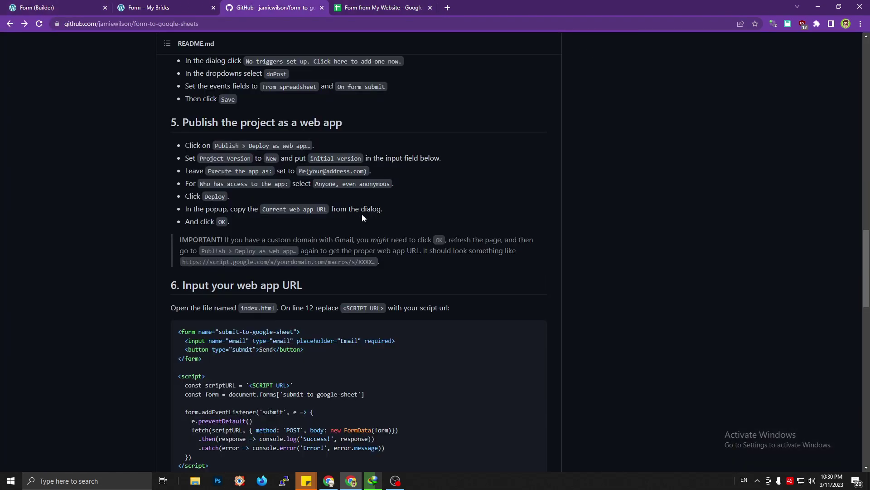
scroll(362, 215, "down", 8)
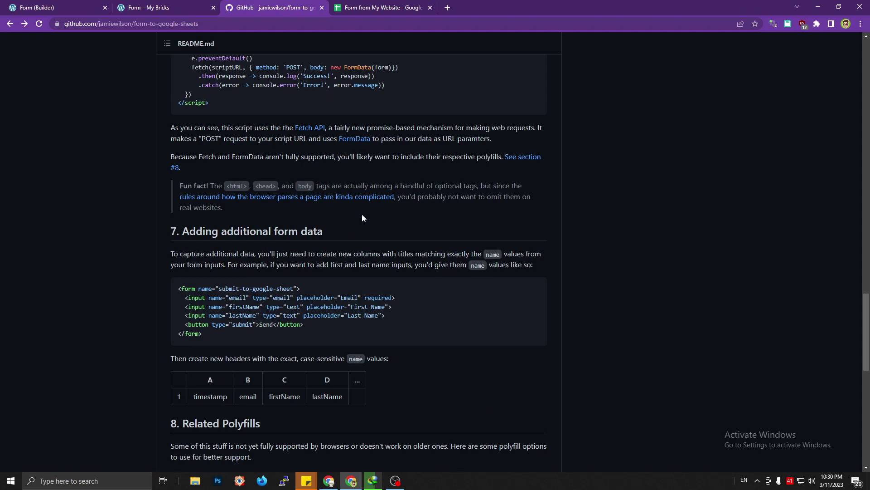
Paste 'firstName' from the README into C1 as plain text
scroll(363, 216, "down", 3)
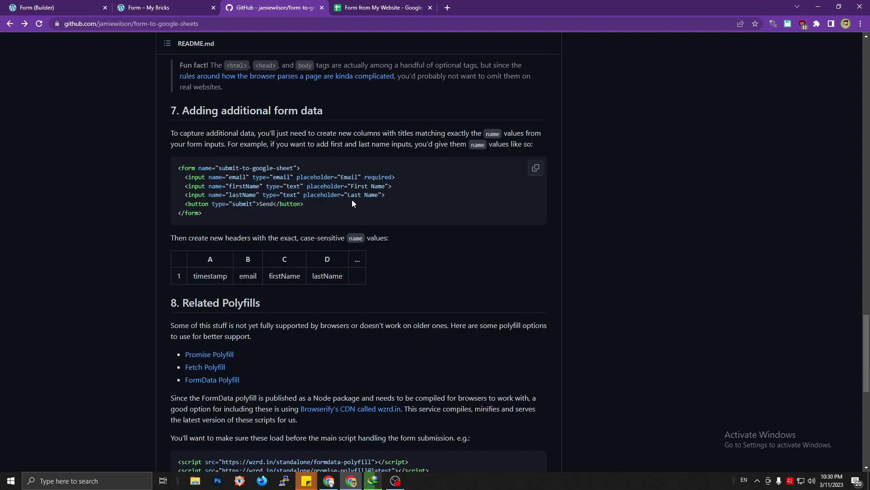
scroll(329, 228, "down", 3)
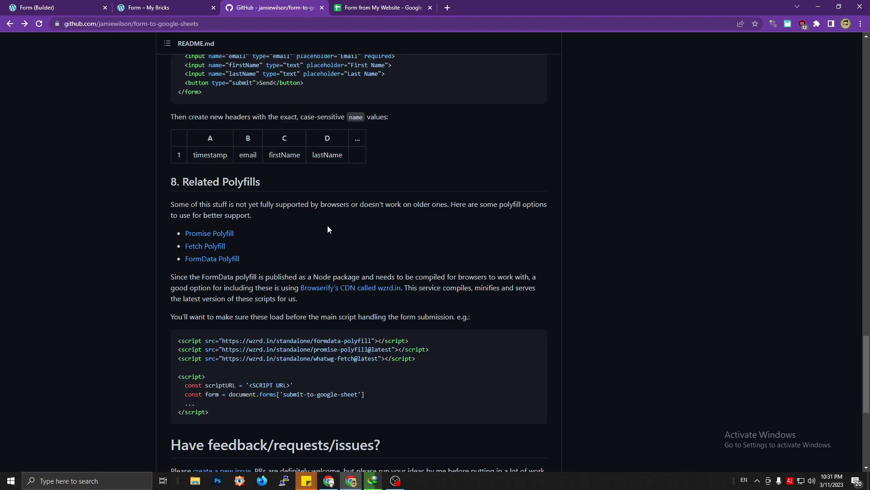
scroll(290, 218, "up", 3)
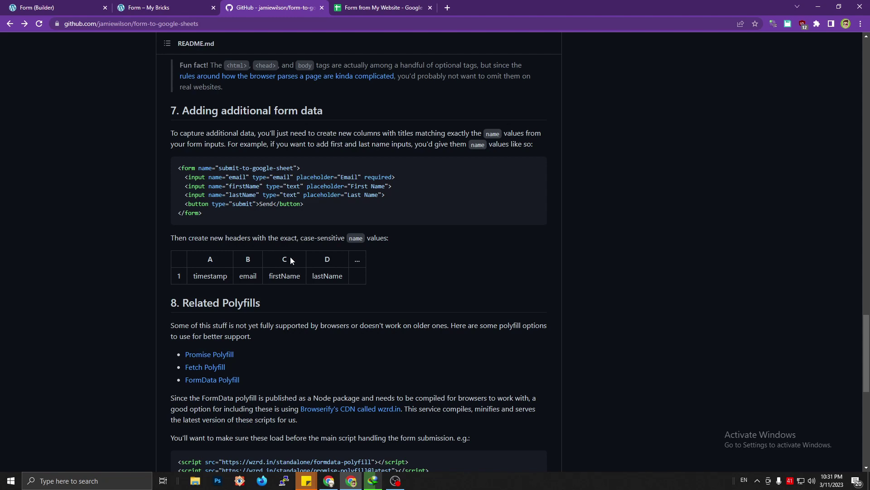
double_click(284, 275)
key("ctrl+c")
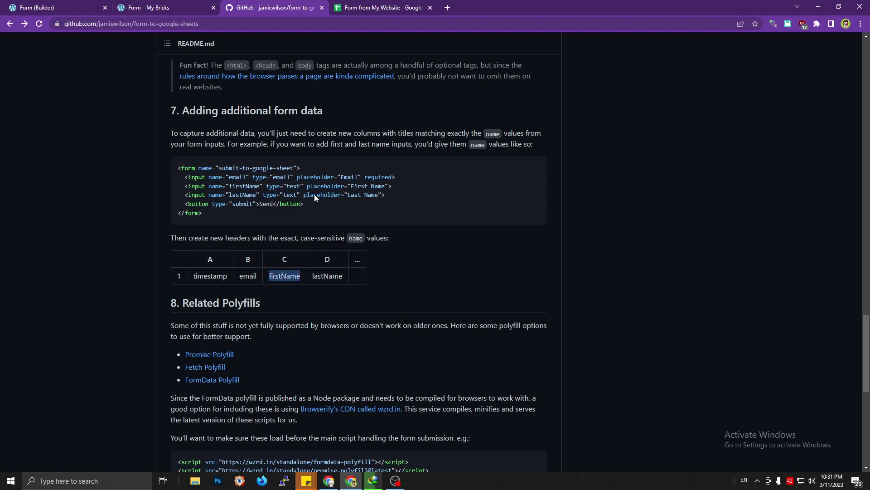
left_click(354, 7)
left_click(120, 102)
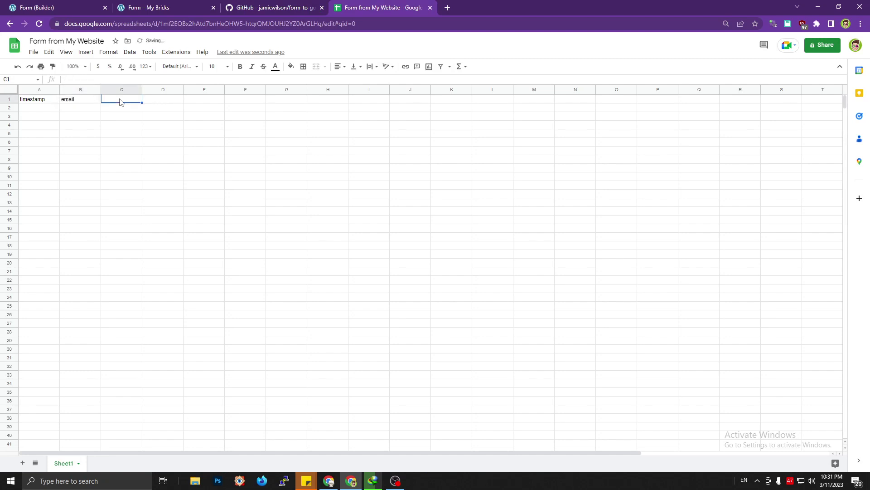
key("ctrl+v")
key("ctrl+z")
key("Return")
key("ctrl+v")
left_click(158, 99)
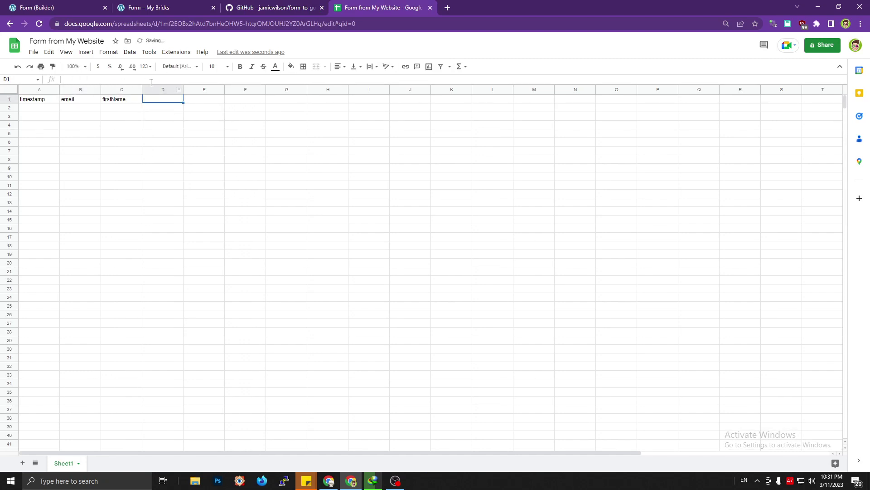
Paste 'lastName' from the README into D1
left_click(275, 7)
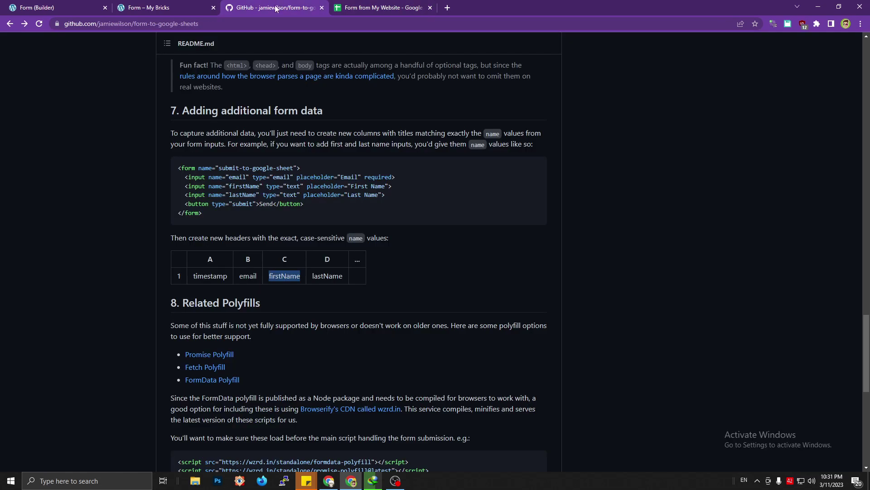
double_click(323, 276)
key("ctrl+c")
left_click(371, 8)
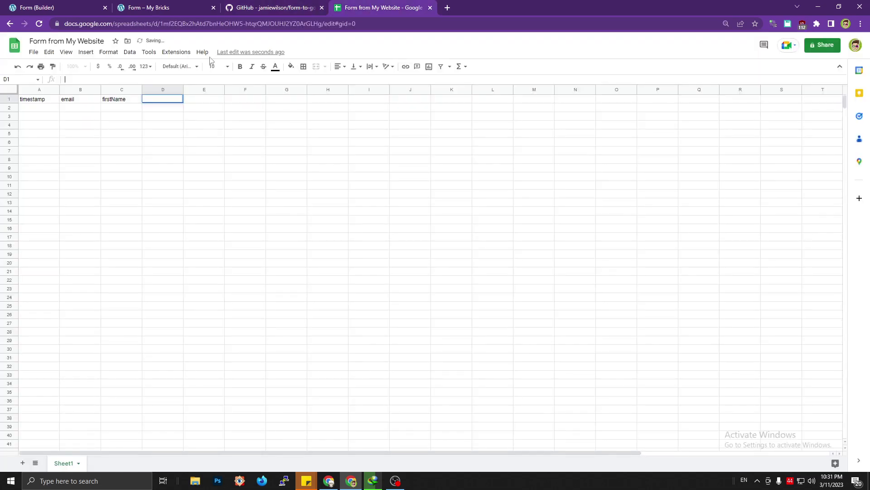
left_click(150, 79)
key("ctrl+v")
Delete the firstName and lastName headers from C1 and D1
left_click(122, 99)
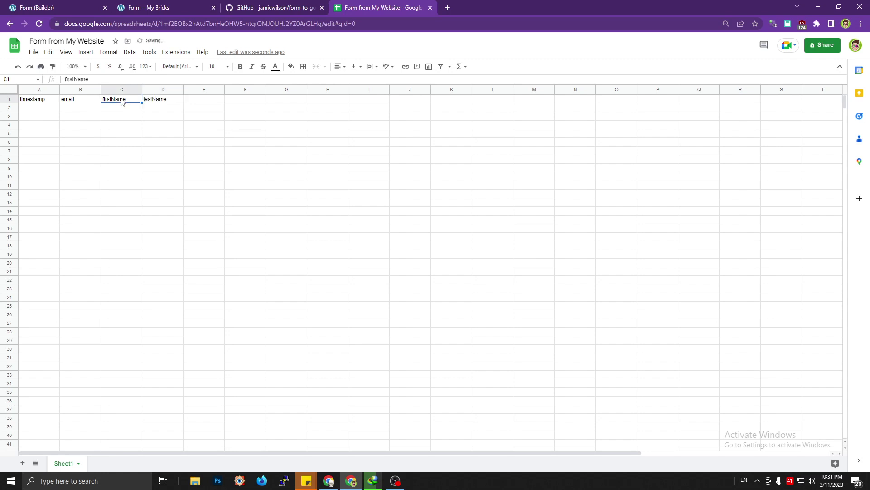
key("Delete")
left_click(165, 103)
key("Delete")
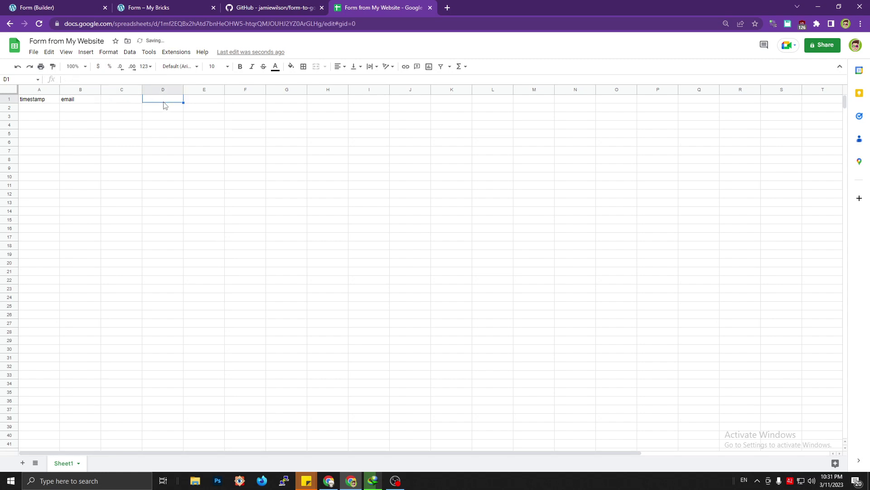
left_click(62, 8)
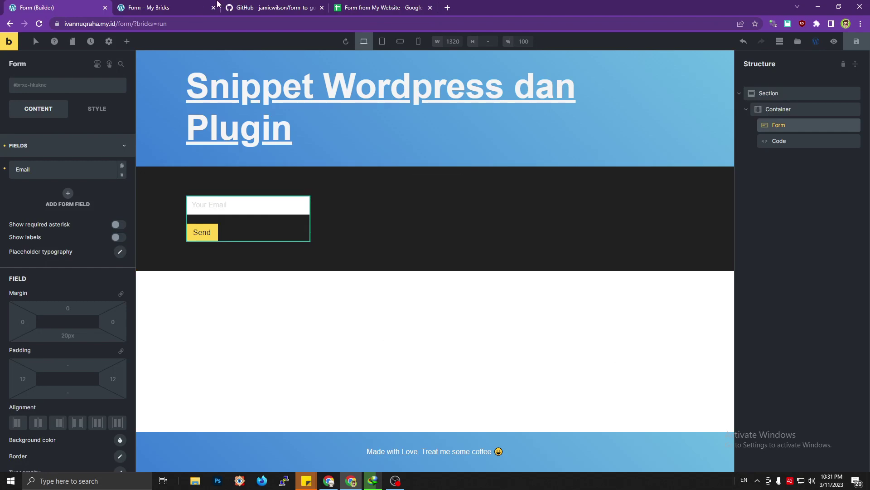
Compare the Bricks page, README and spreadsheet, scrolling through the README's setup steps
left_click(206, 6)
left_click(283, 5)
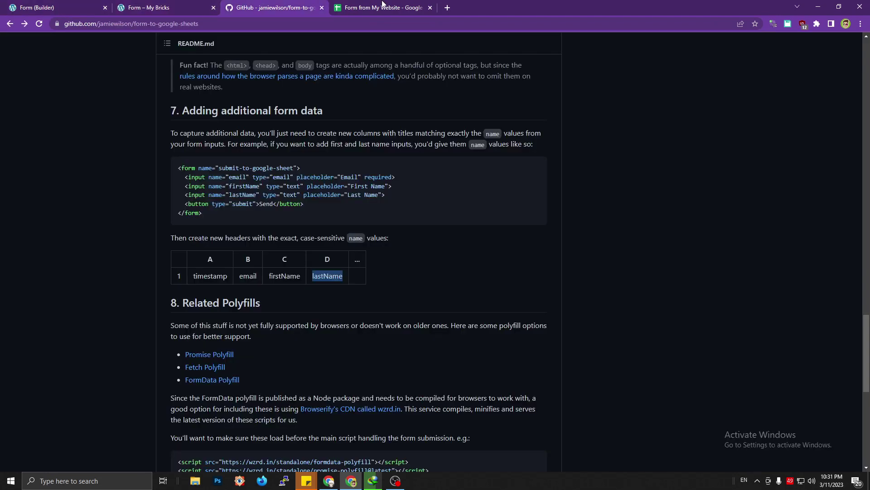
left_click(383, 6)
left_click(199, 117)
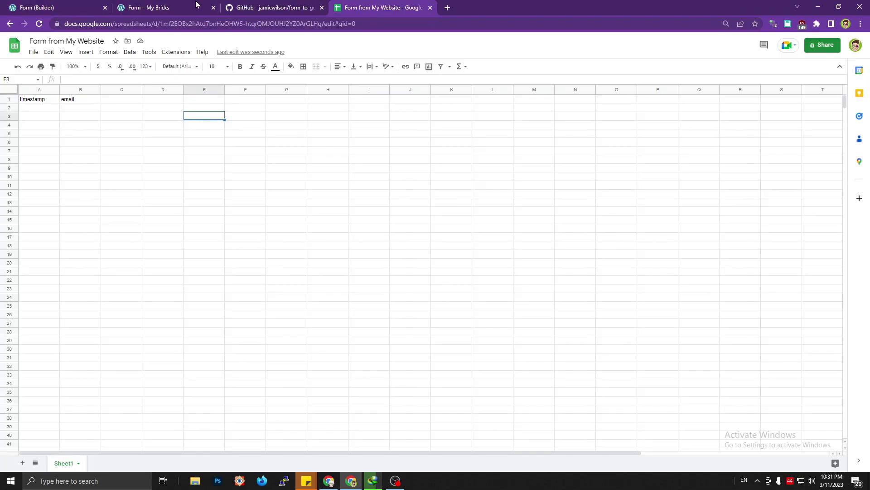
left_click(254, 7)
scroll(295, 255, "down", 3)
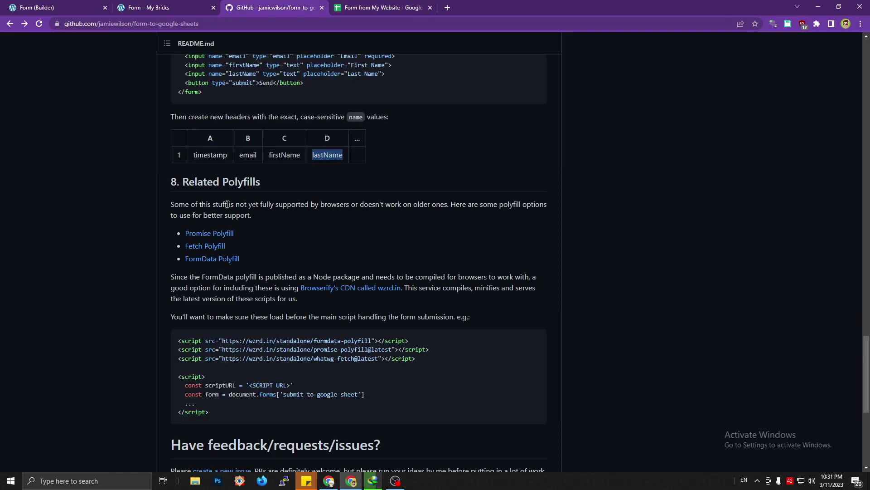
scroll(272, 227, "up", 20)
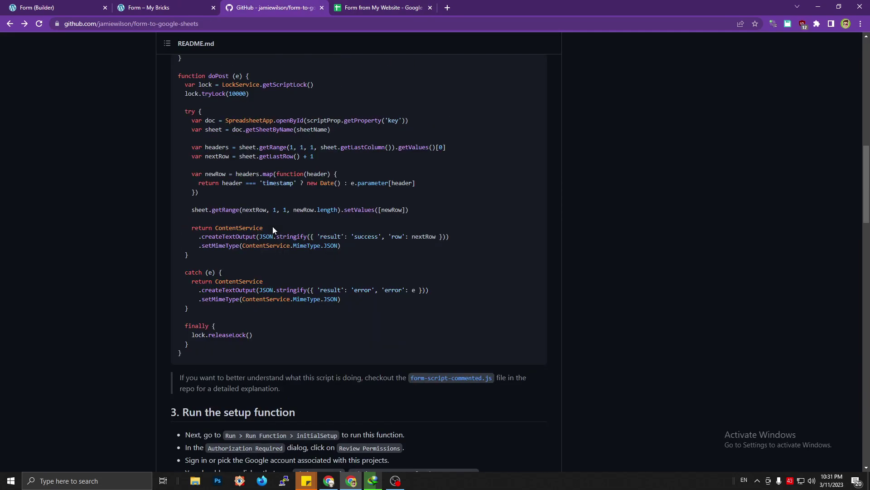
scroll(247, 244, "down", 3)
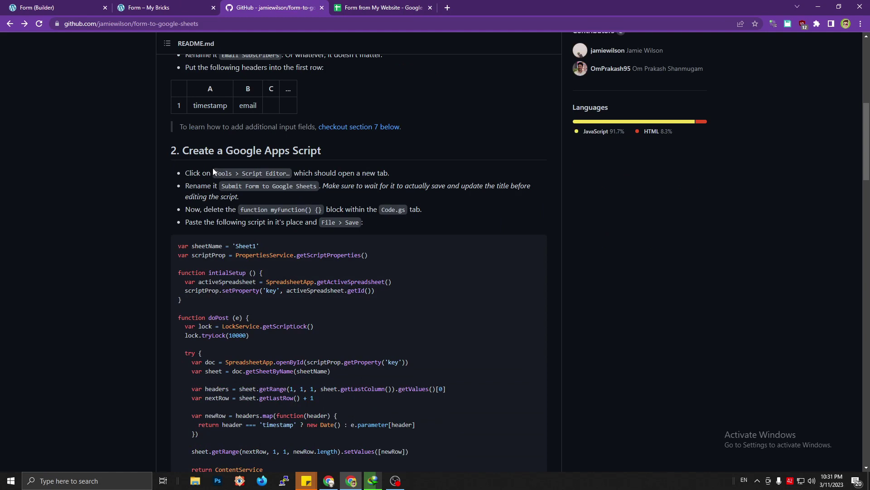
Open the Form from My Website spreadsheet's Extensions menu
left_click(392, 6)
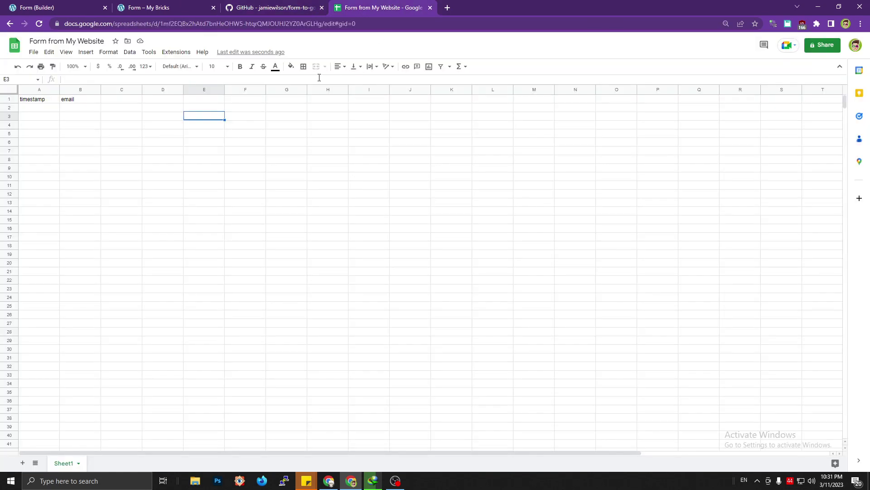
left_click(146, 54)
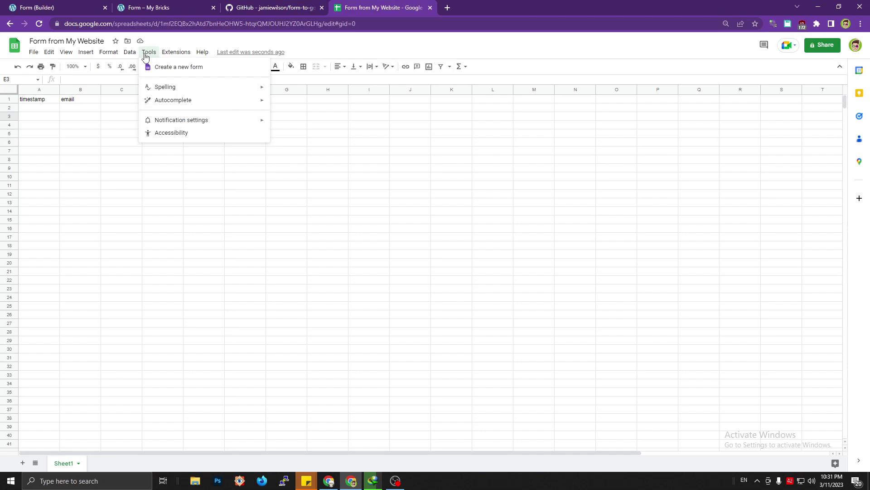
left_click(239, 5)
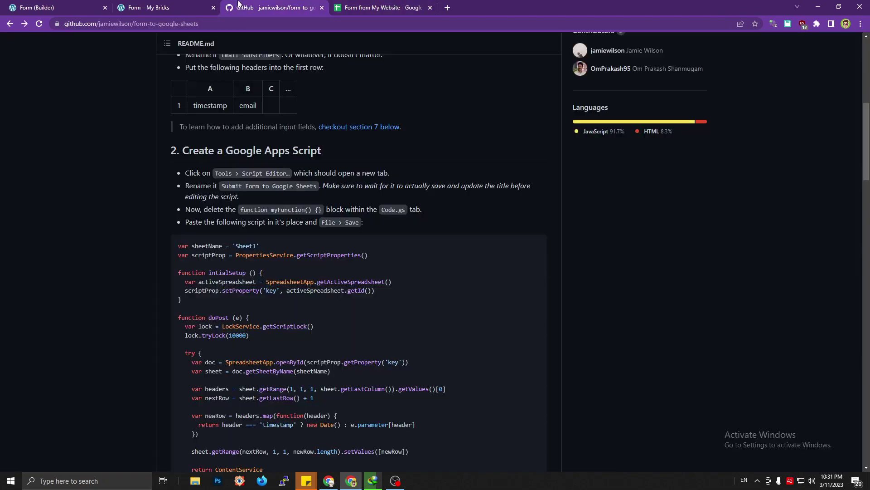
left_click(370, 6)
left_click(208, 53)
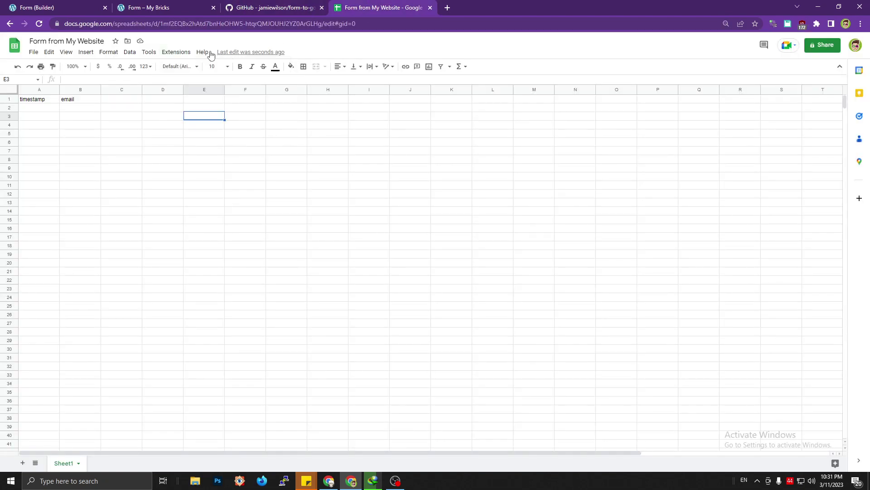
left_click(175, 53)
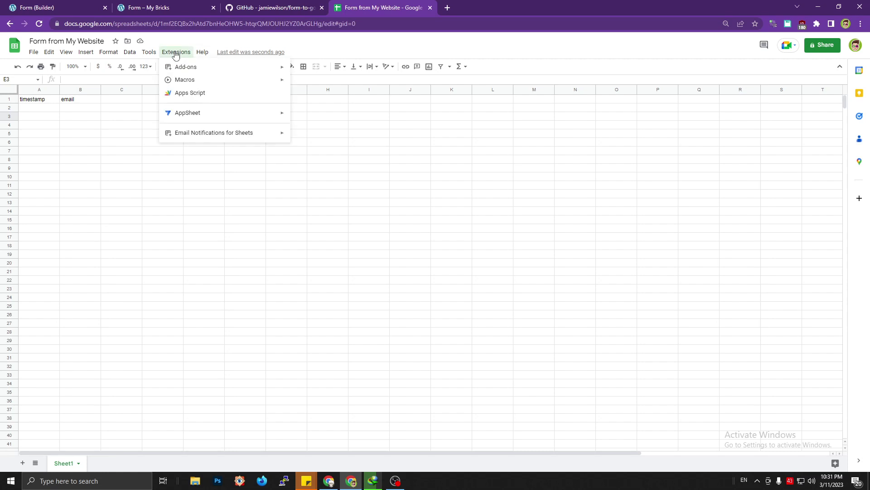
Reread the README's setup instructions, then reopen the Extensions menu
left_click(260, 7)
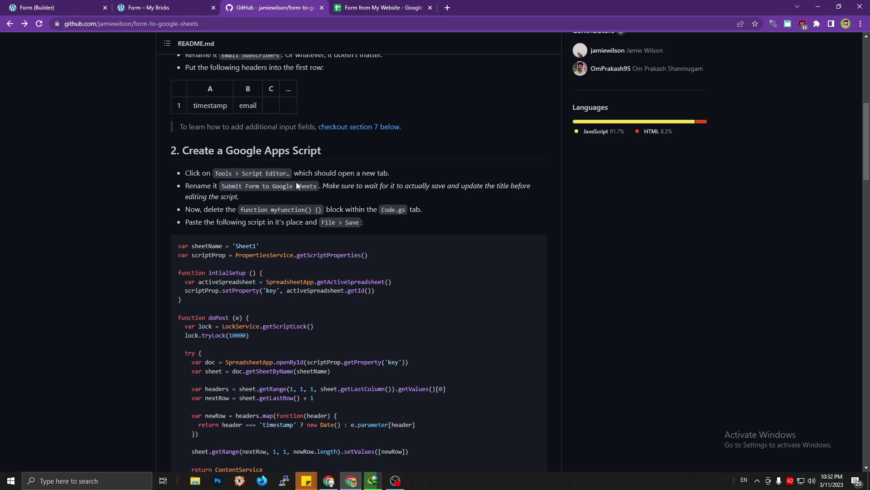
scroll(297, 185, "up", 5)
scroll(605, 188, "up", 2)
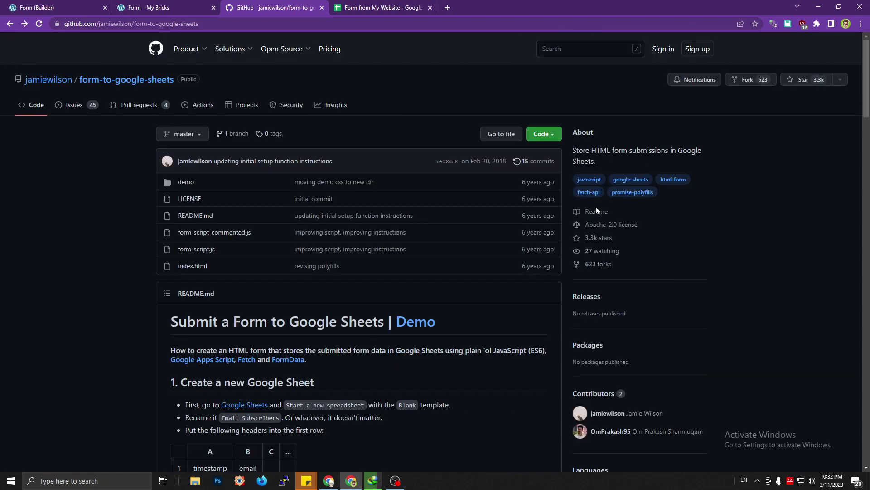
scroll(596, 206, "down", 2)
scroll(451, 228, "up", 3)
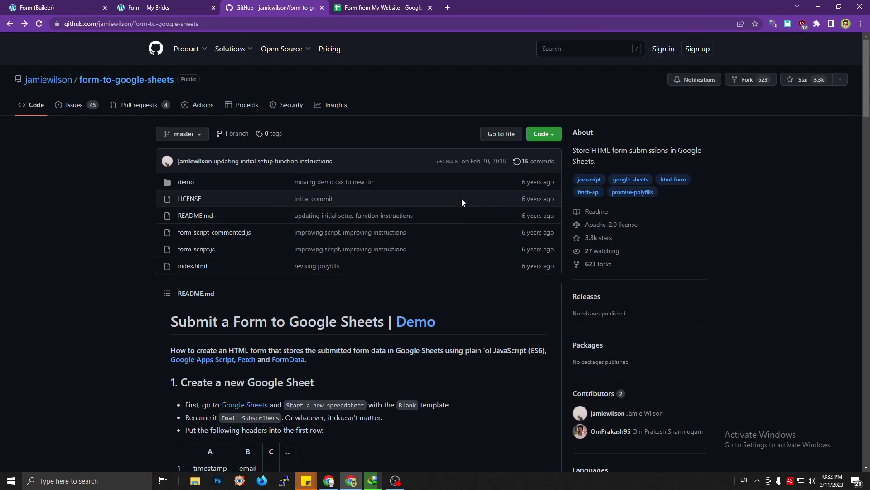
left_click(347, 7)
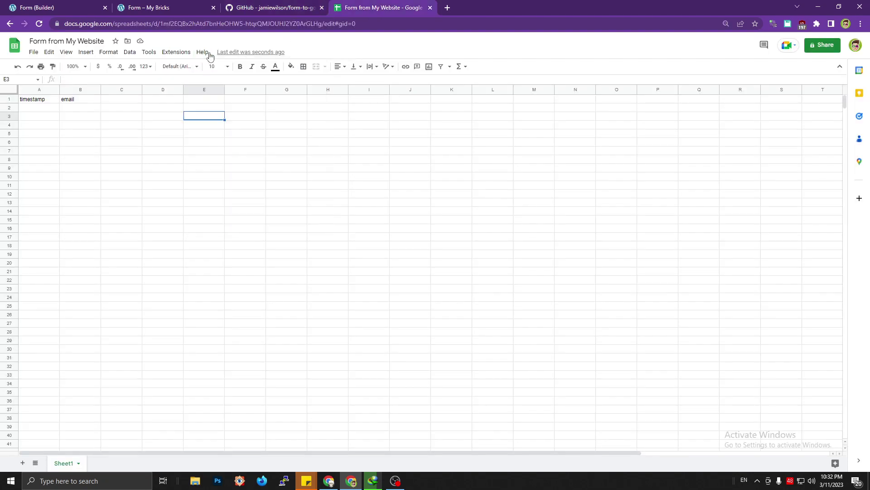
left_click(186, 54)
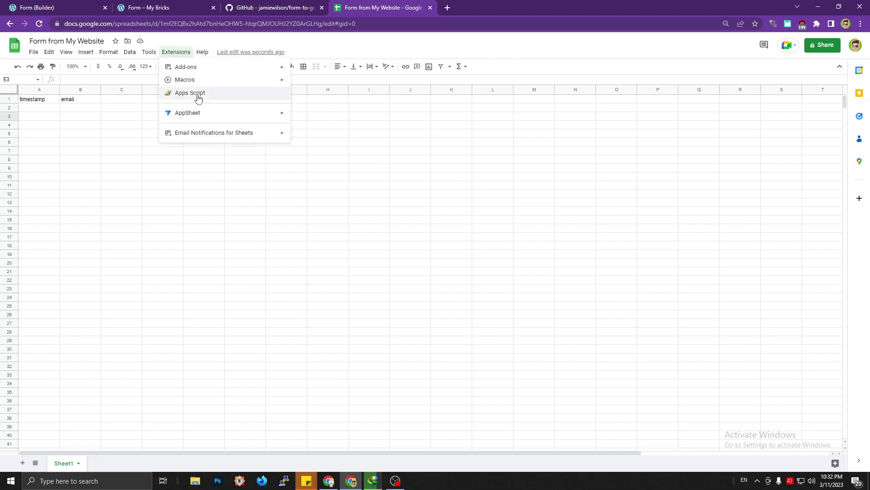
Choose Extensions > Apps Script to create the Untitled project, then return to the README
left_click(279, 8)
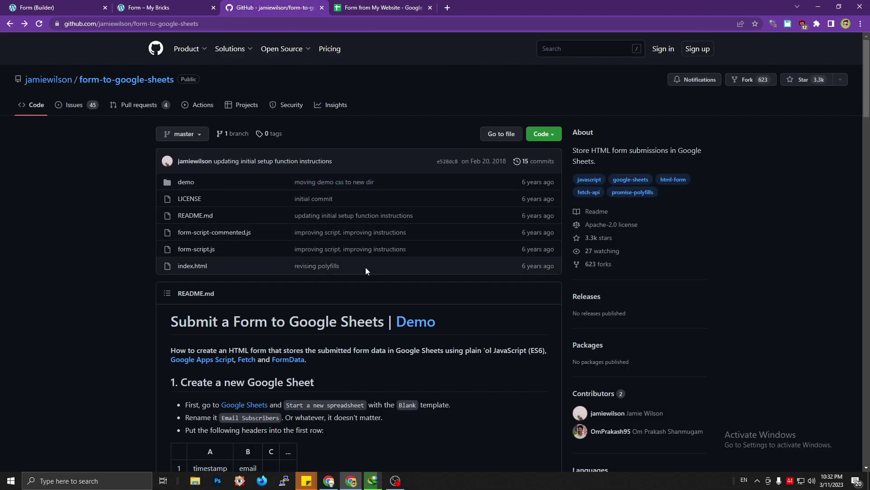
scroll(366, 267, "down", 8)
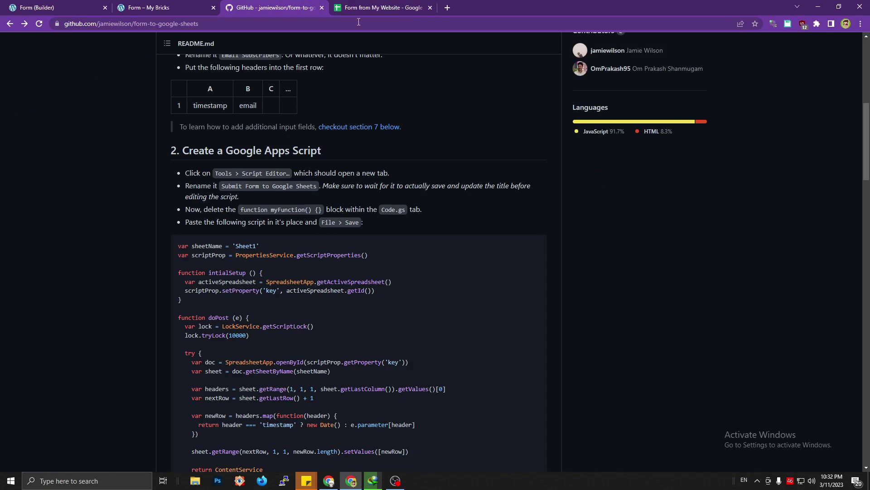
left_click(383, 7)
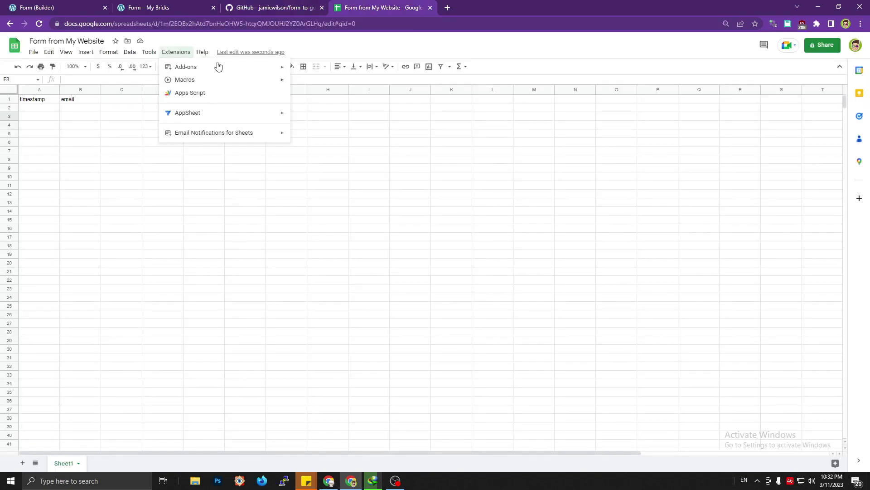
left_click(178, 52)
left_click(198, 93)
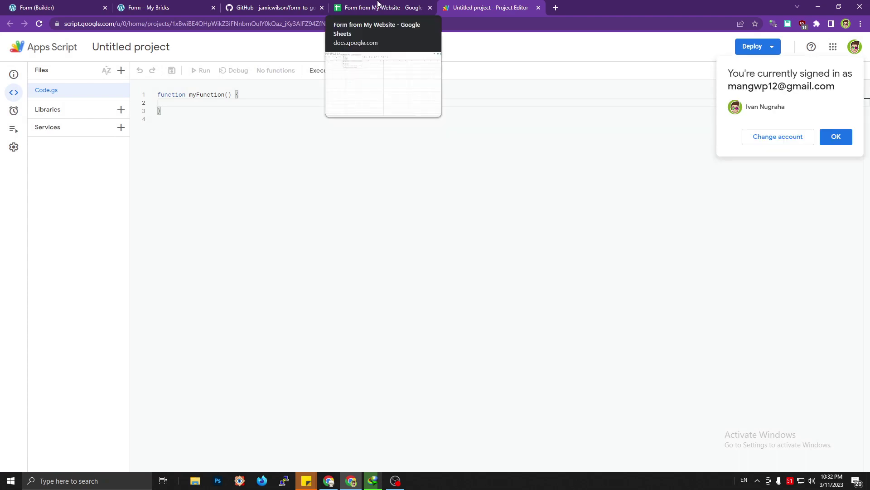
left_click(379, 8)
left_click(283, 7)
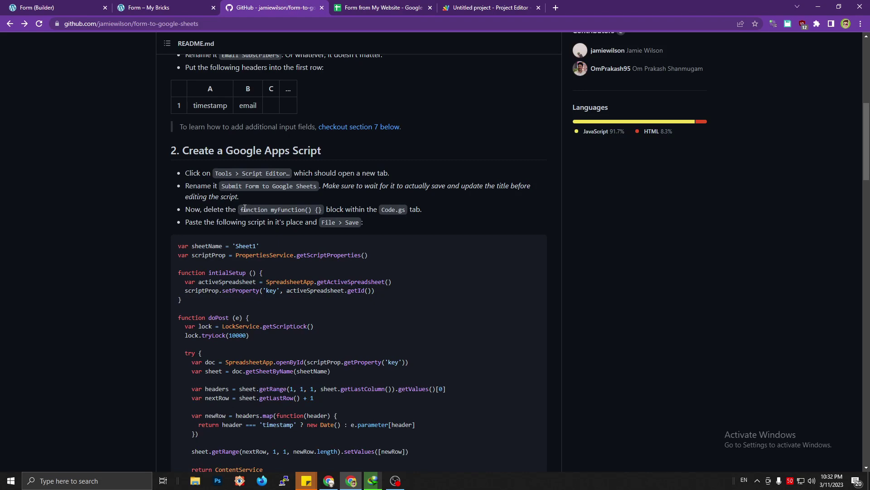
Delete the default myFunction code from Code.gs
left_click_drag(242, 209, 325, 207)
left_click(385, 7)
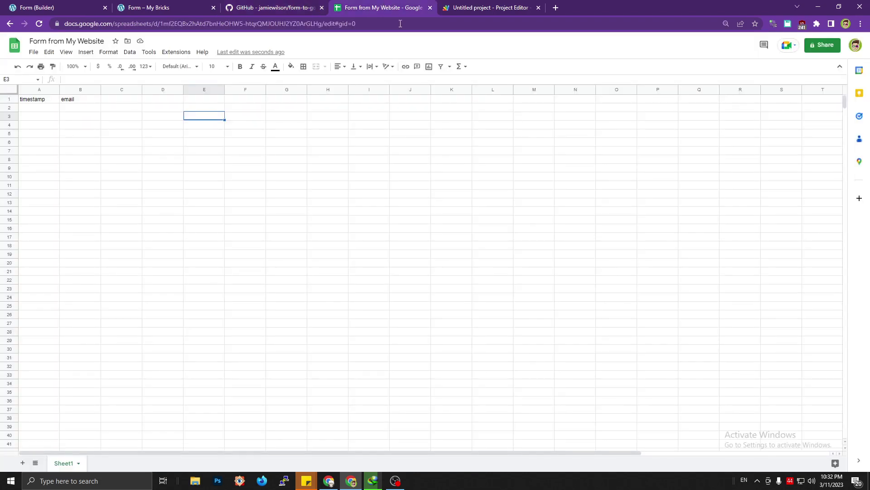
left_click(463, 9)
left_click_drag(174, 124, 160, 89)
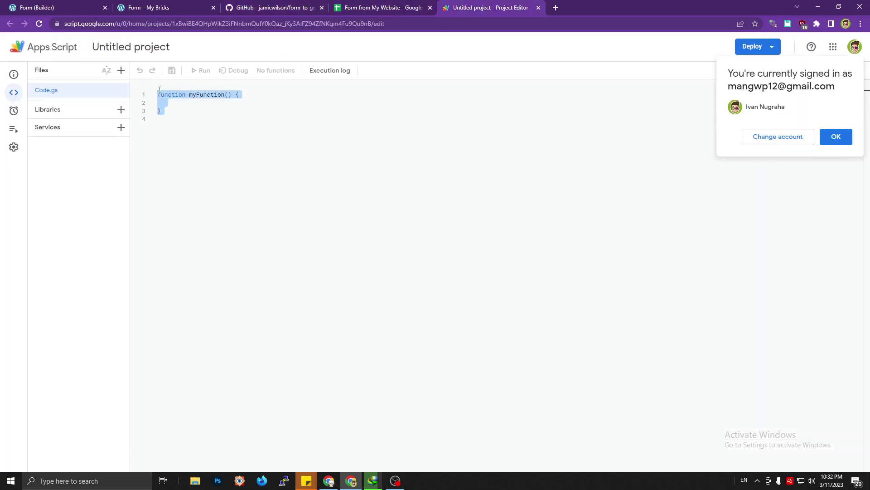
key("BackSpace")
Paste the README's script with intialSetup and doPost into Code.gs and save
left_click(265, 8)
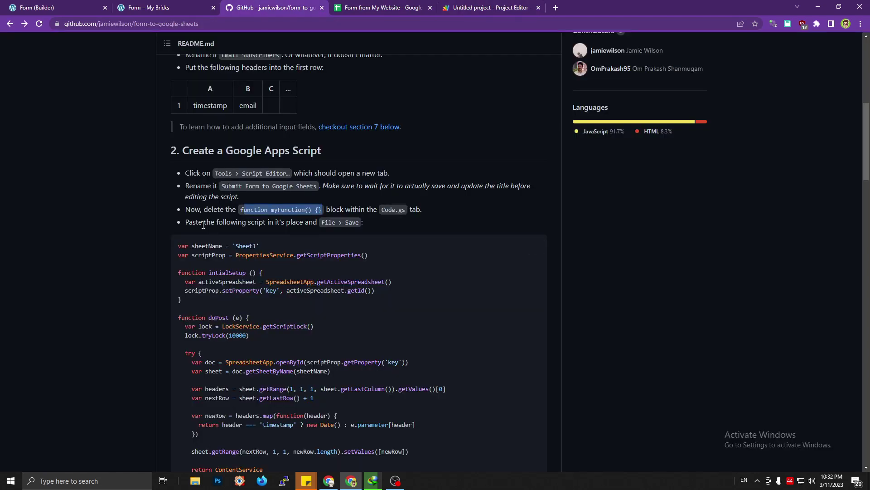
left_click_drag(176, 244, 216, 348)
key("ctrl+c")
scroll(212, 309, "down", 3)
scroll(215, 311, "down", 3)
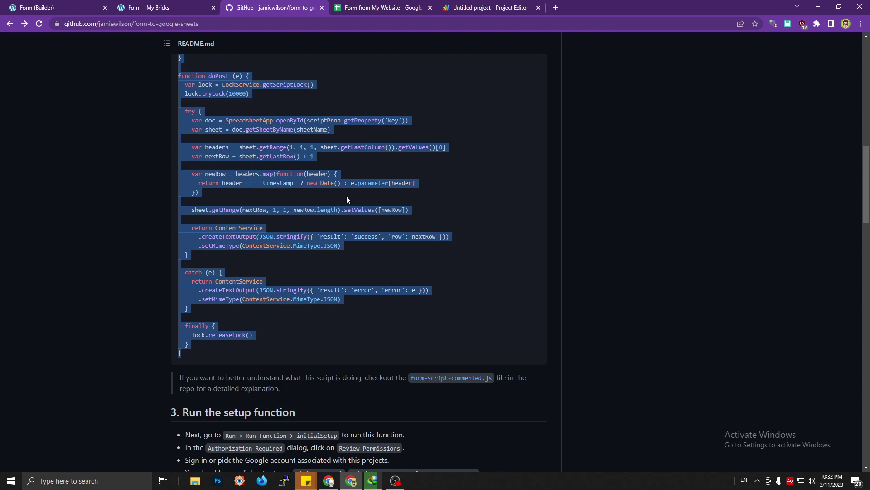
left_click(475, 7)
key("ctrl+v")
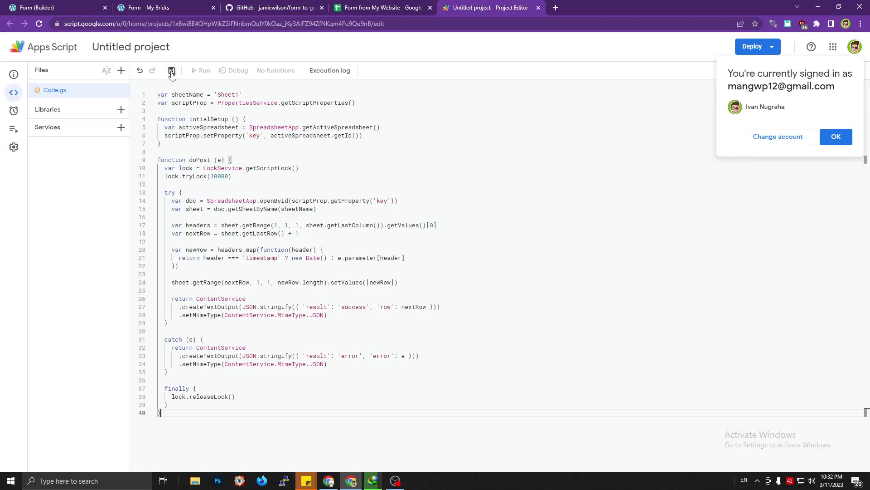
left_click(172, 72)
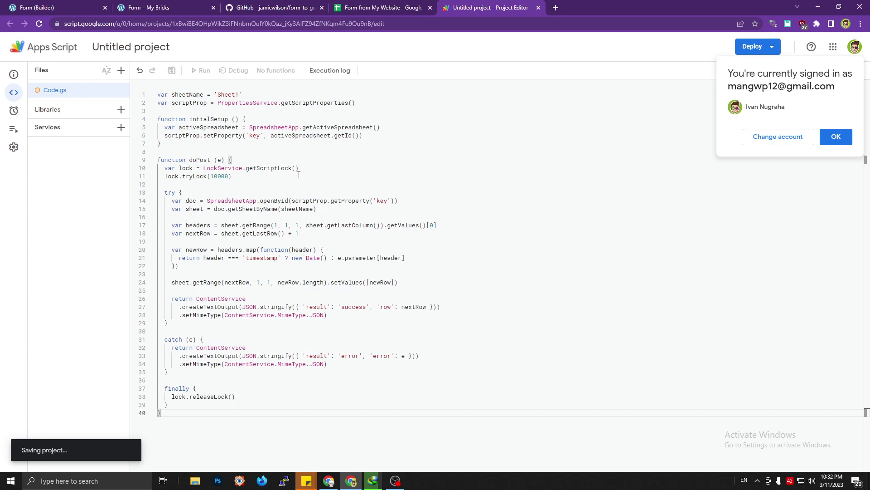
left_click(345, 8)
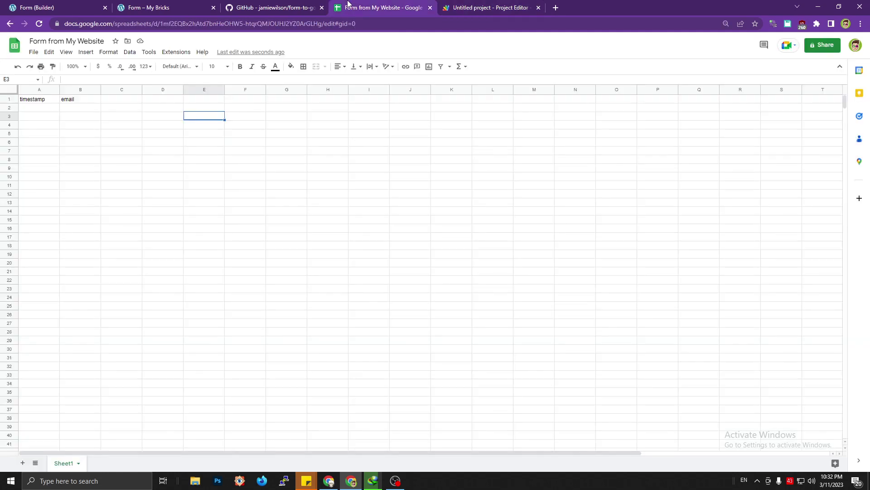
Run intialSetup from the script editor and open the permissions review
left_click(240, 7)
scroll(299, 277, "down", 3)
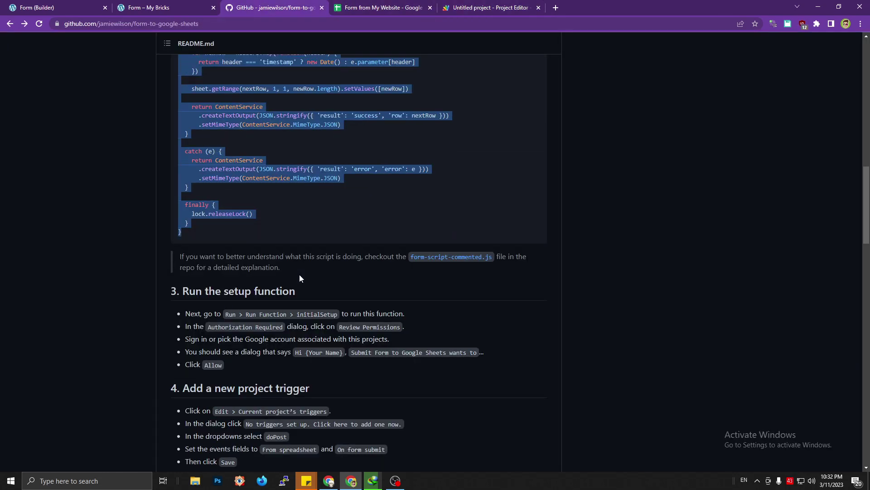
scroll(299, 279, "down", 3)
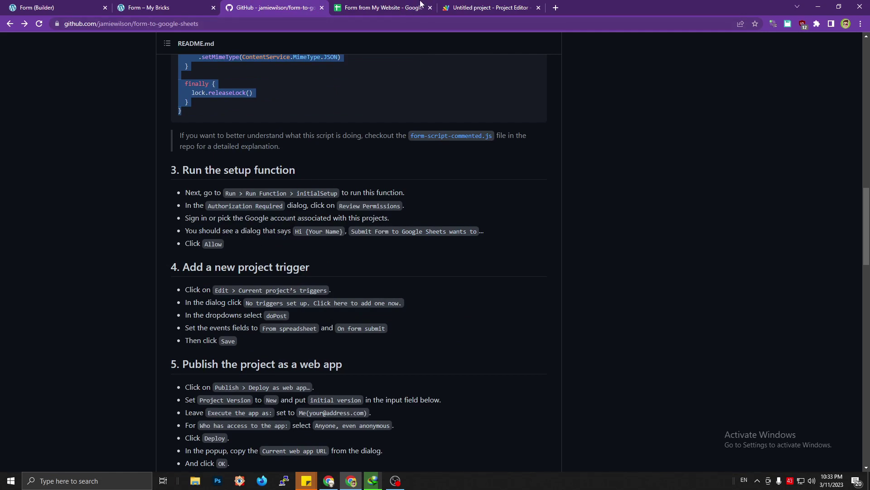
left_click(449, 8)
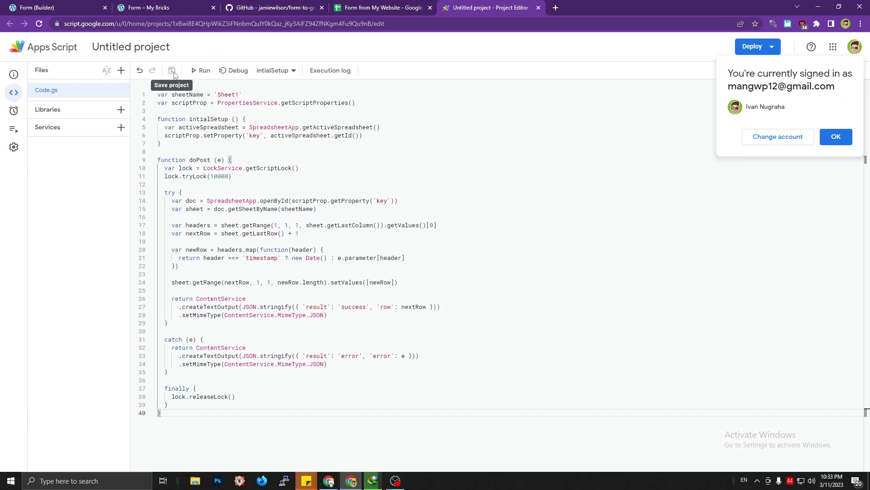
left_click(204, 71)
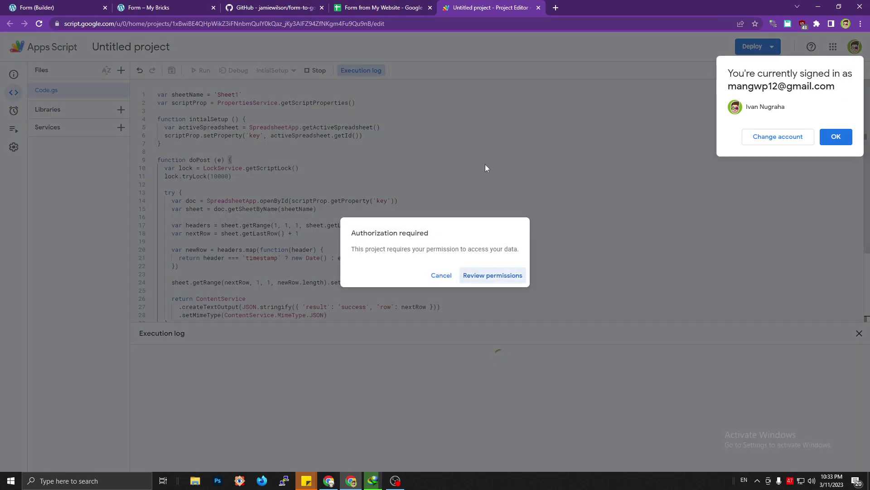
left_click(825, 137)
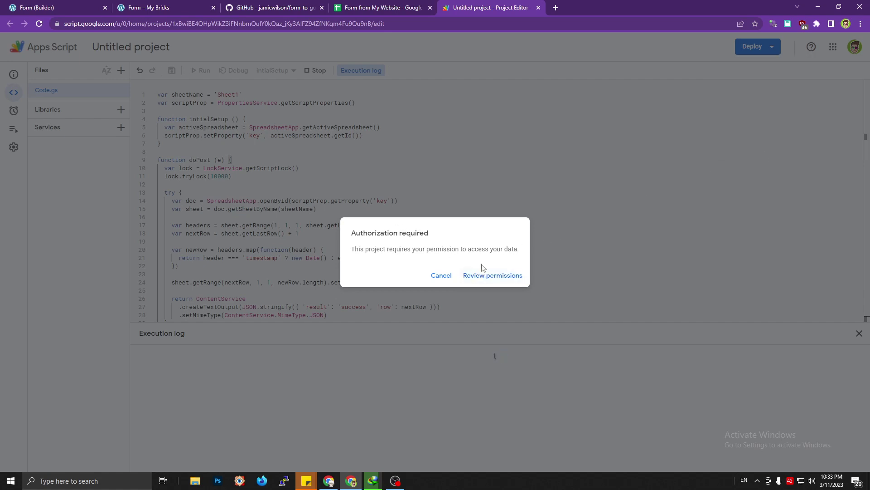
left_click(493, 276)
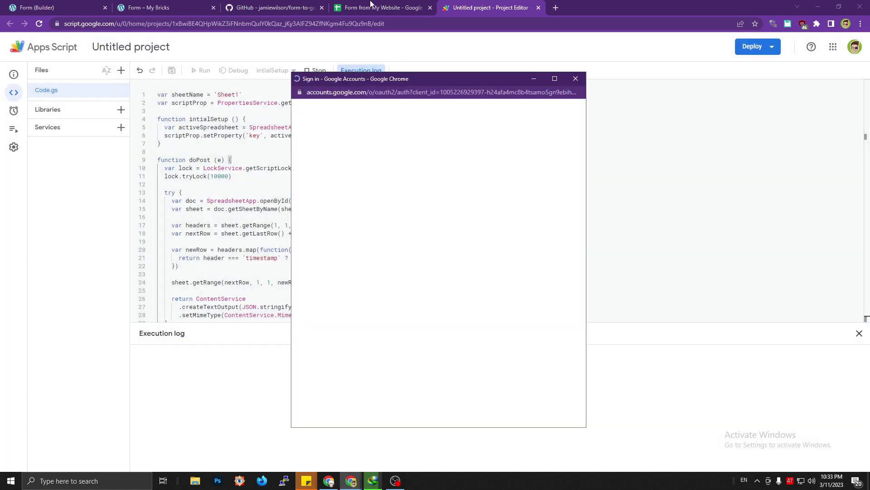
Authorize the Google account via Advanced > Go to Untitled project (unsafe), then Allow
left_click(274, 8)
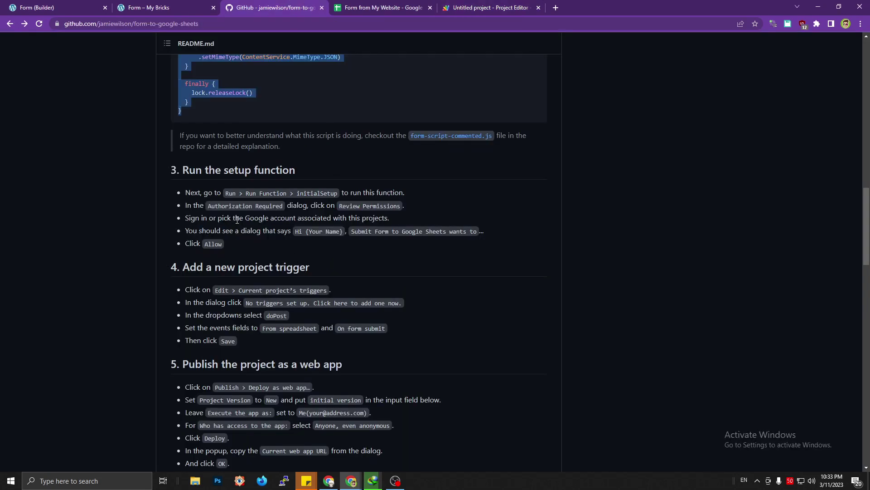
left_click_drag(209, 206, 282, 207)
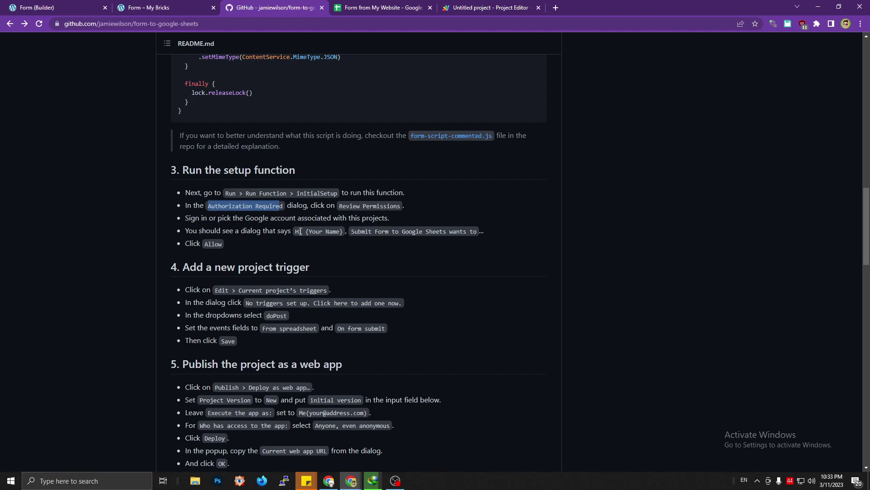
left_click(390, 8)
left_click(481, 7)
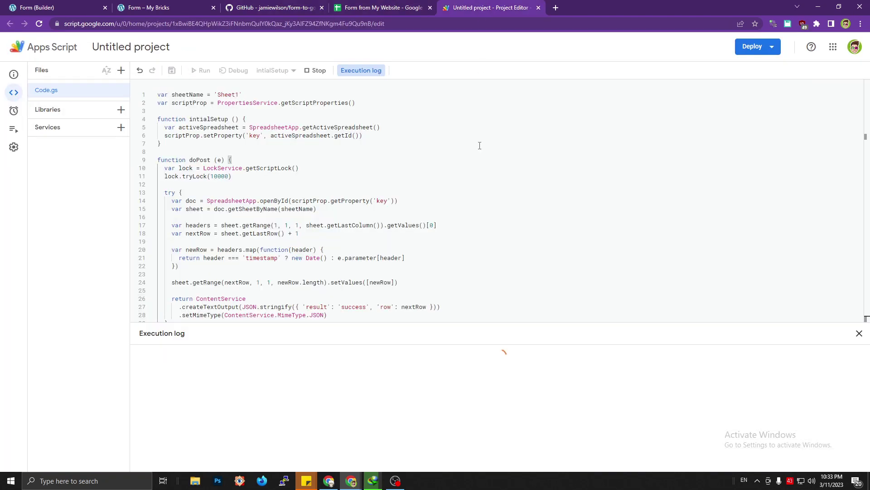
mouse_move(351, 481)
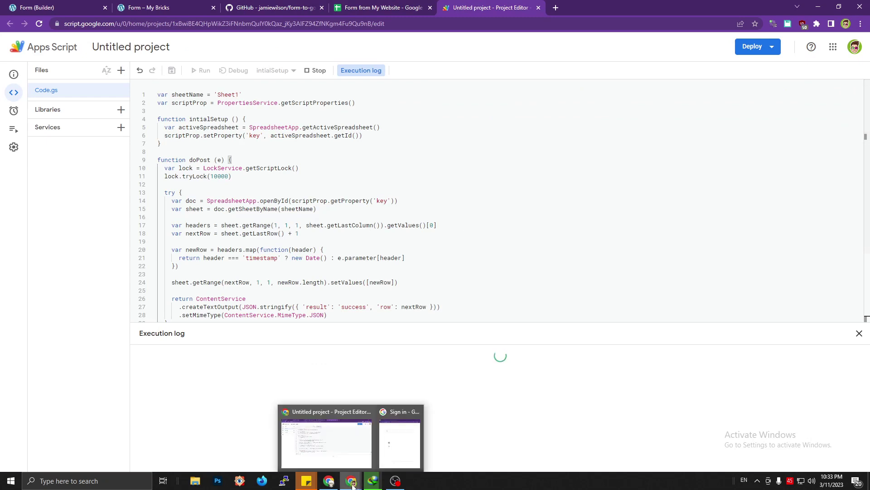
left_click(404, 456)
left_click(429, 249)
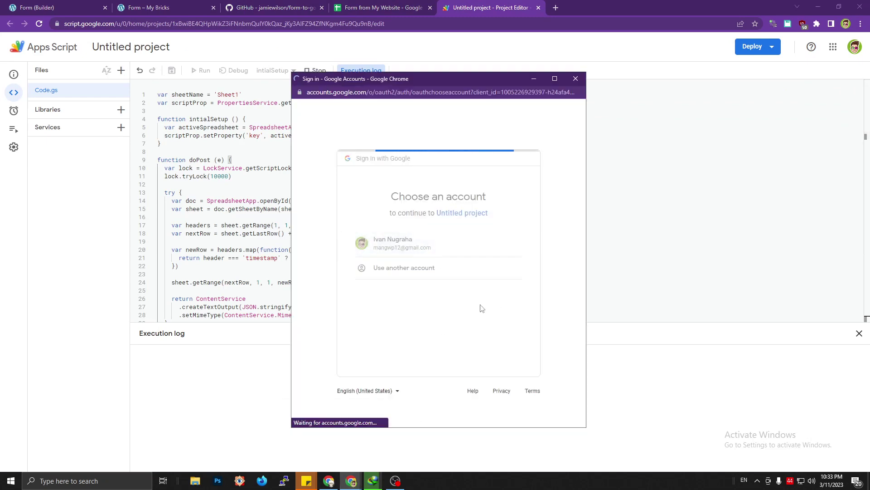
left_click(318, 268)
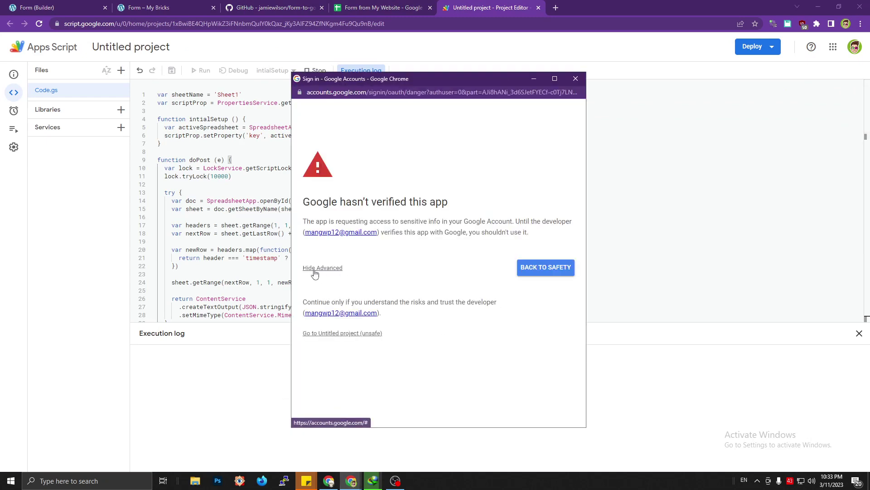
left_click(346, 334)
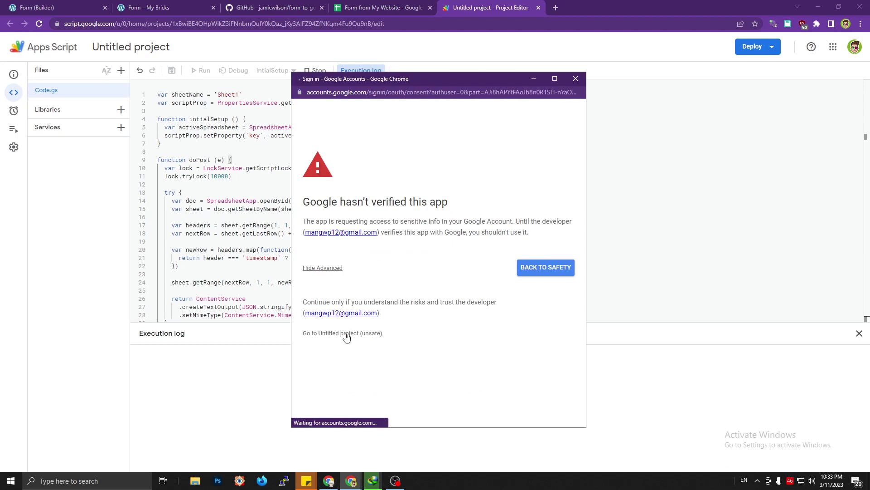
left_click(462, 361)
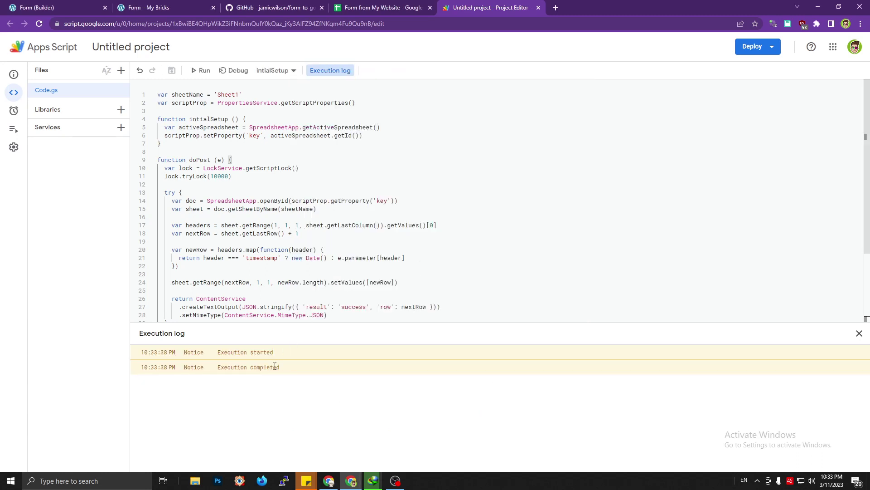
Scroll the GitHub README to its trigger steps, glancing at the spreadsheet and script editor
left_click(291, 8)
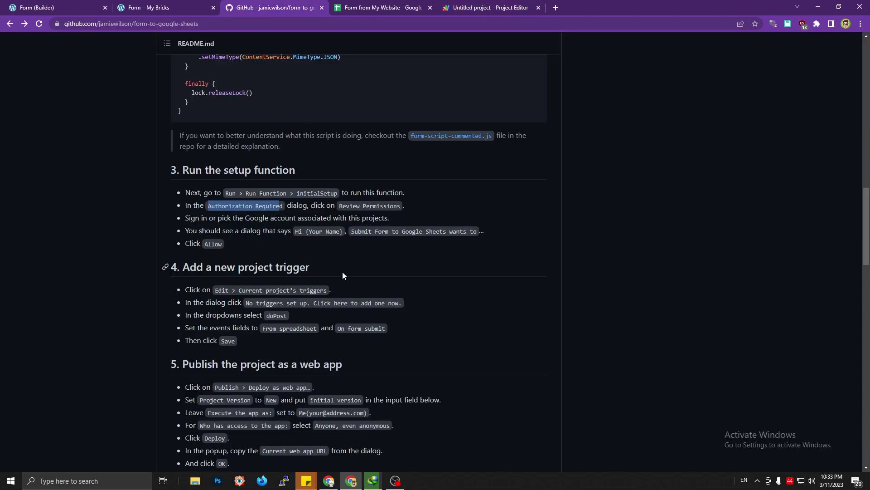
scroll(335, 277, "down", 3)
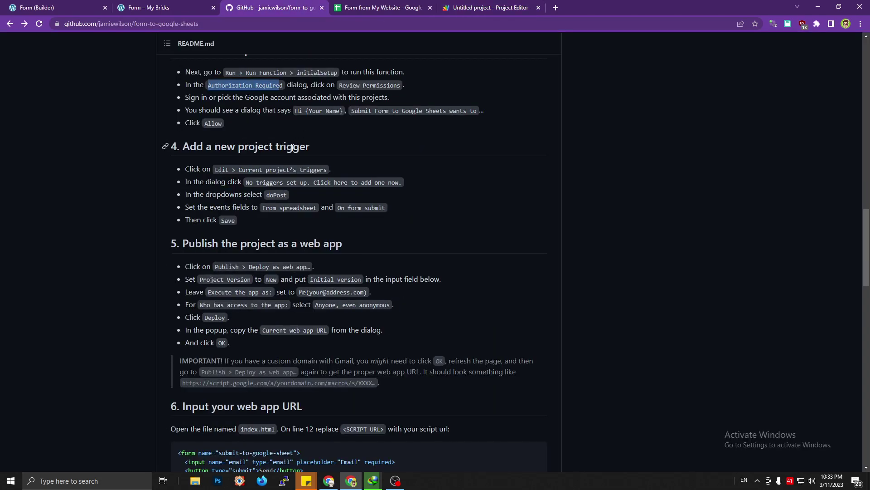
left_click(418, 7)
left_click(485, 7)
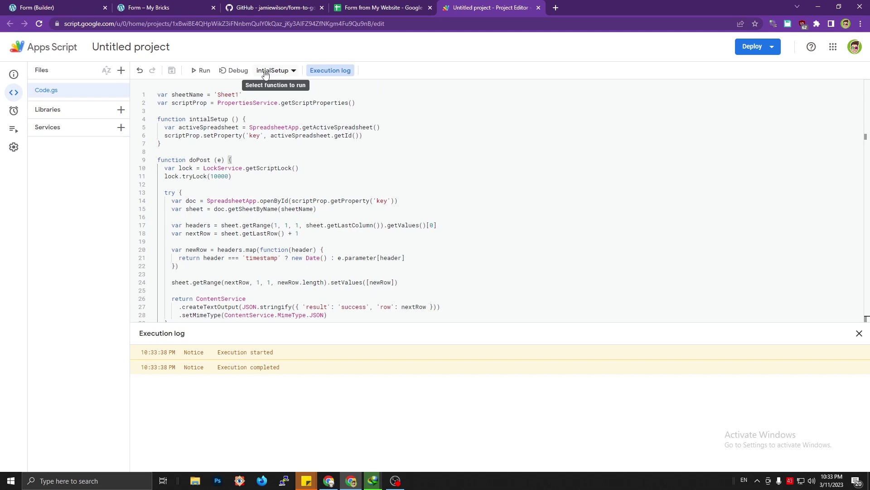
left_click(378, 6)
left_click(304, 7)
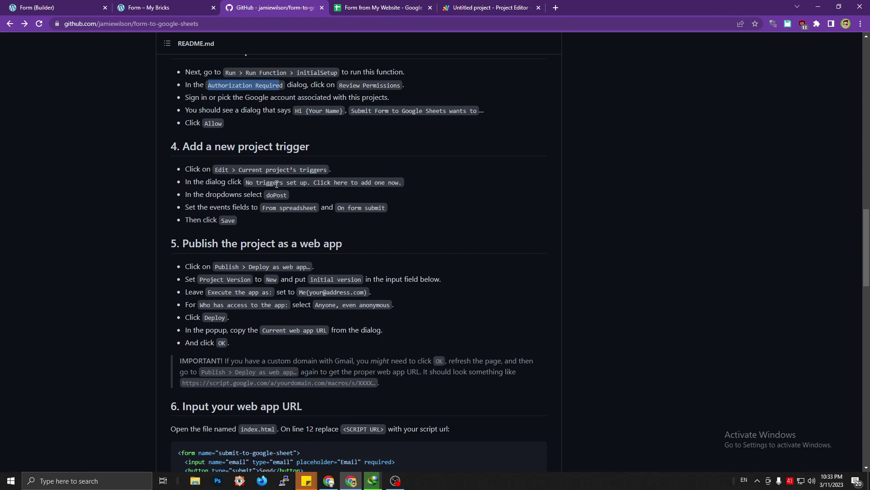
Look over the spreadsheet's editing options and the editor's function list, ending back in the editor
left_click(407, 6)
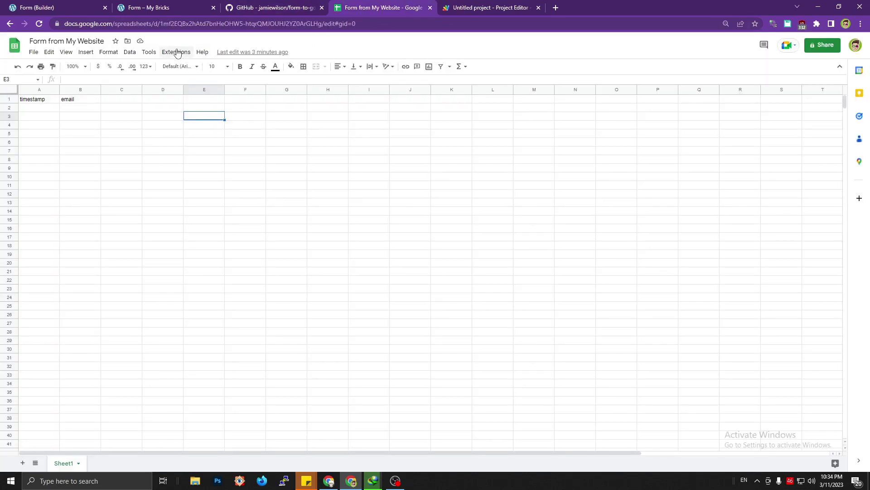
left_click(49, 53)
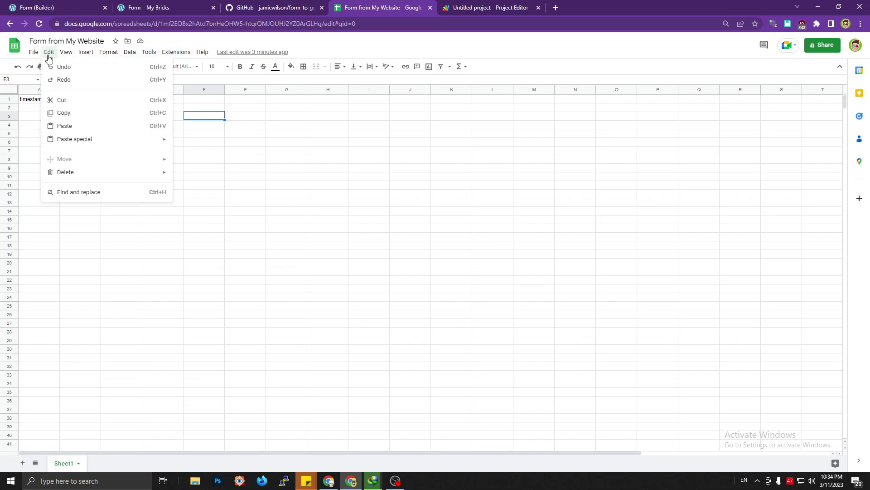
left_click(494, 7)
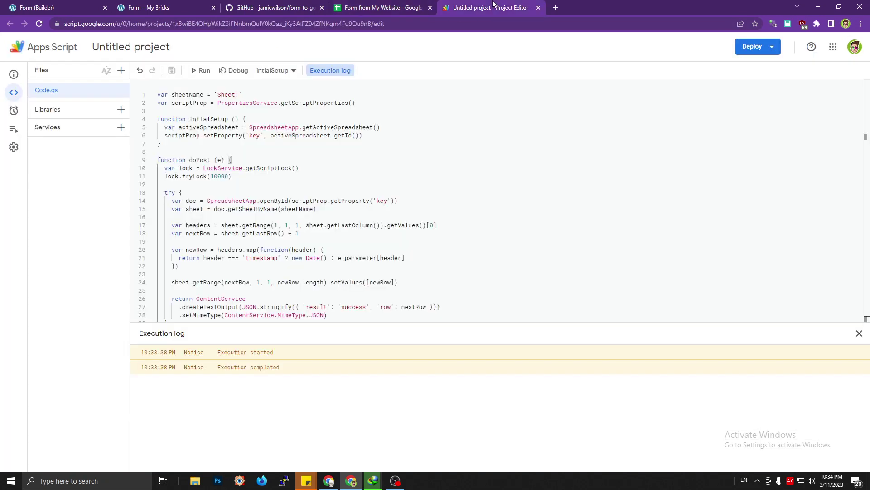
left_click(289, 71)
left_click(355, 6)
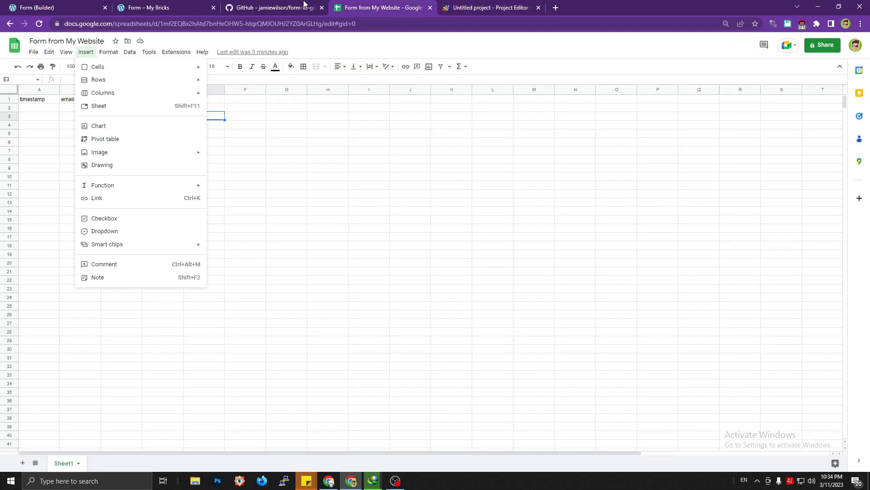
left_click(276, 7)
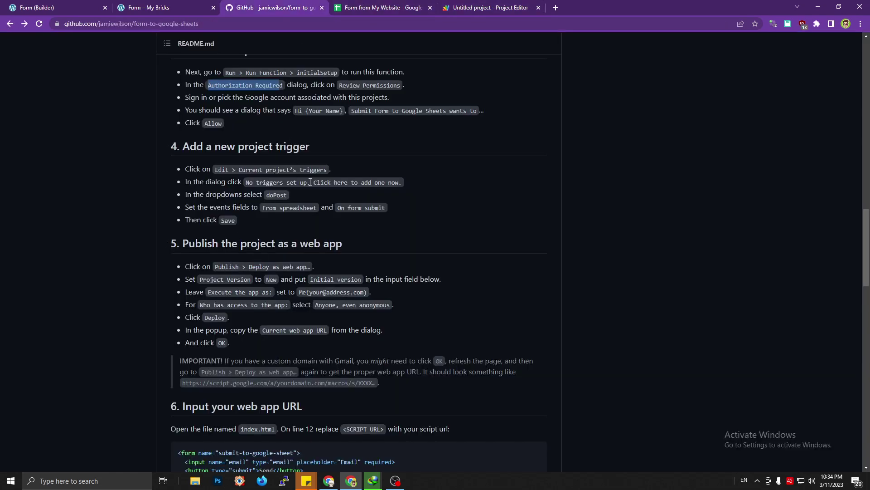
left_click(461, 7)
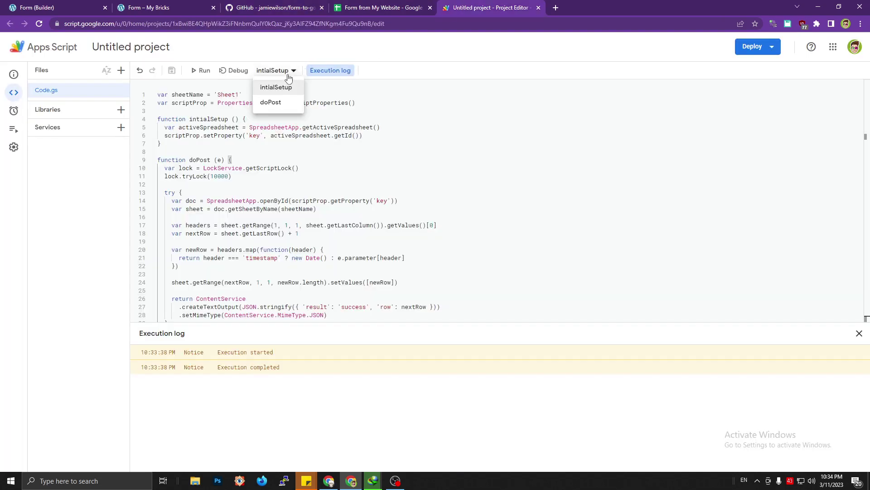
left_click(369, 103)
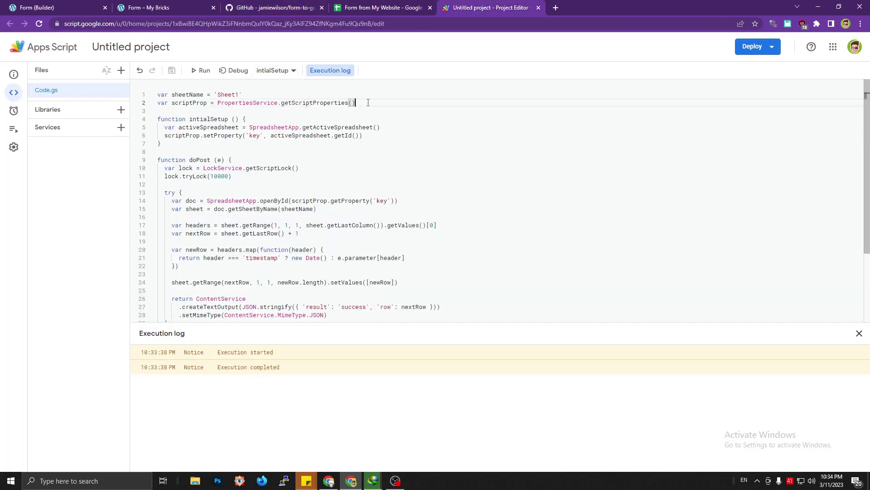
mouse_move(13, 148)
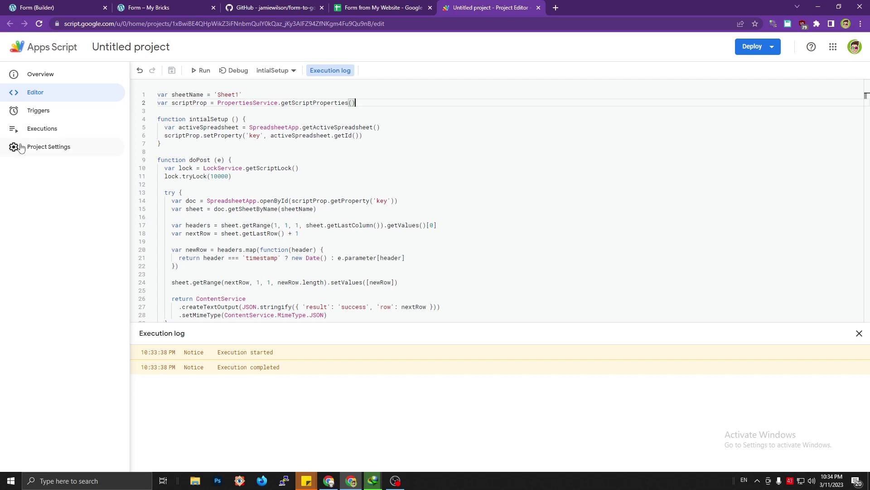
Start a new trigger from the project's Triggers page, checking the README alongside
left_click(45, 119)
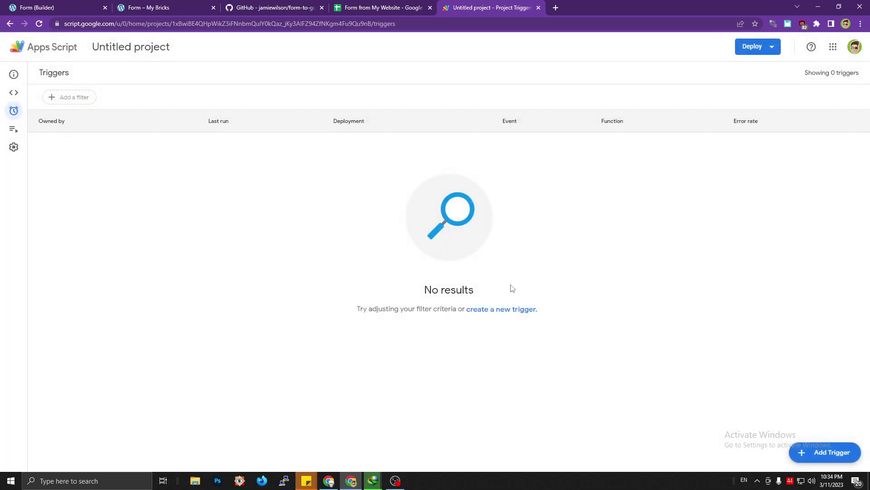
left_click(503, 309)
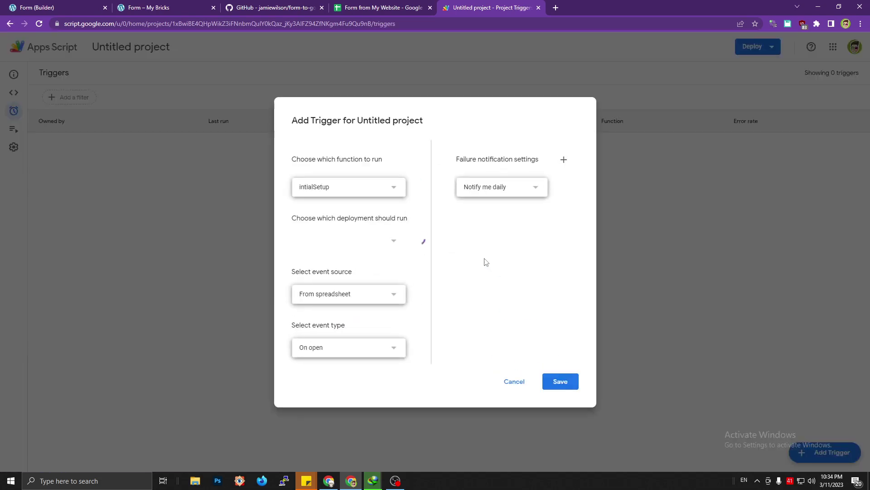
left_click(306, 6)
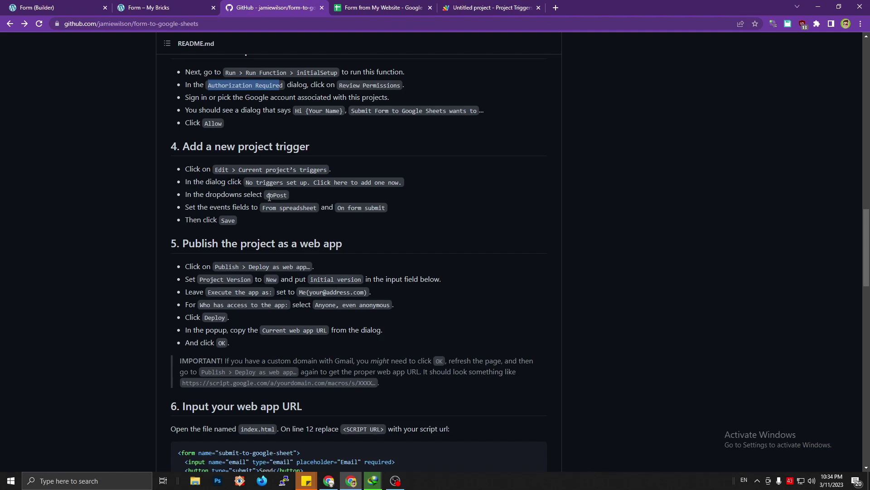
left_click(398, 6)
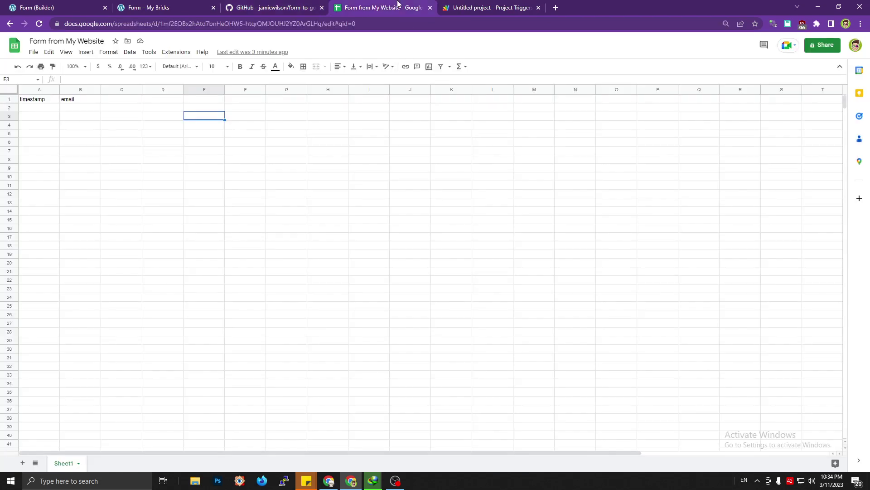
left_click(504, 6)
Choose doPost as the trigger's function with the Head deployment and a spreadsheet source
left_click(340, 192)
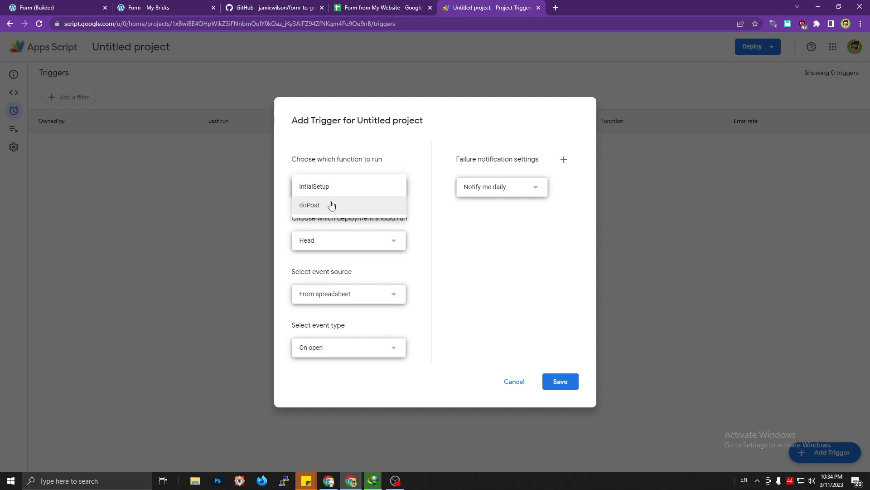
left_click(330, 202)
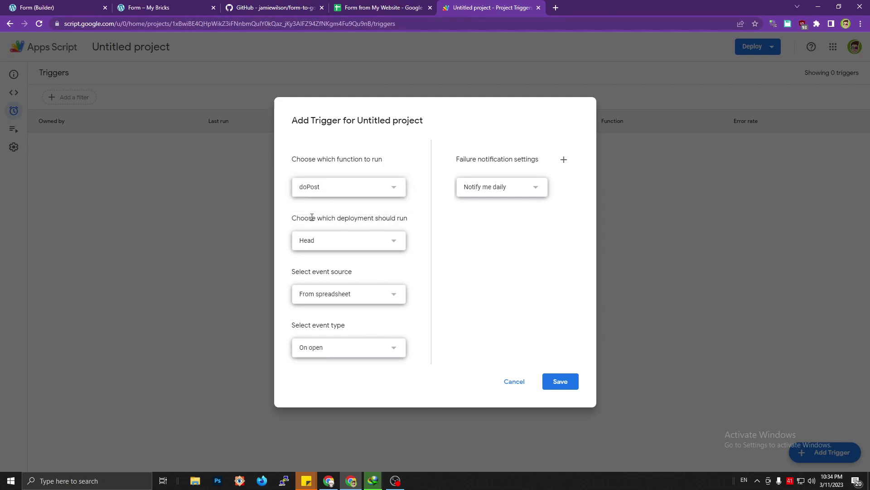
left_click(326, 244)
left_click(336, 293)
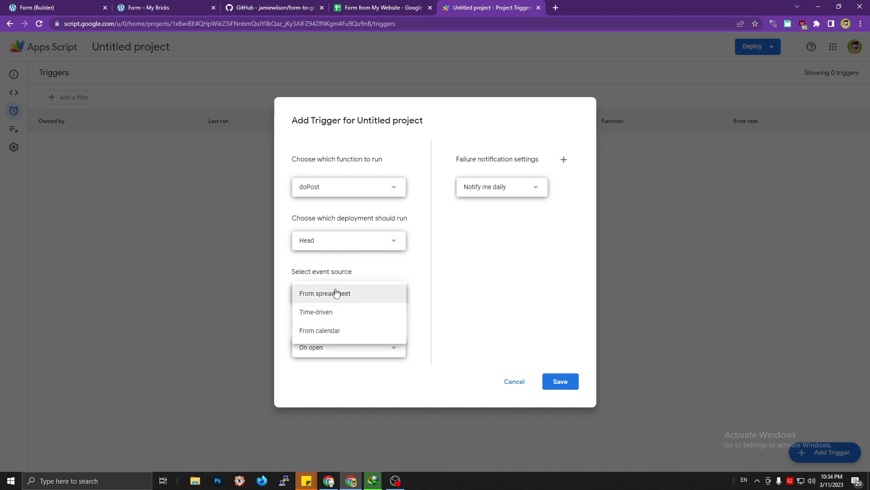
left_click(338, 295)
Keep the event source From spreadsheet and set the event type to On form submit
left_click(272, 8)
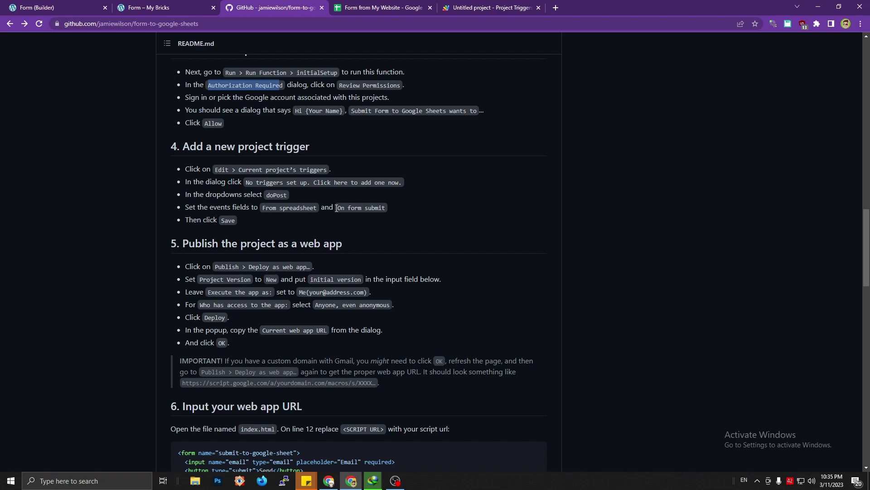
left_click(461, 6)
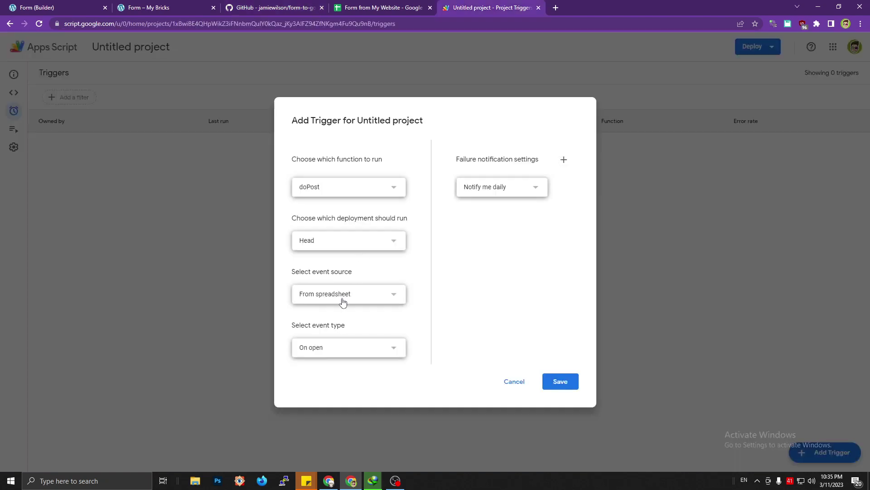
left_click(342, 302)
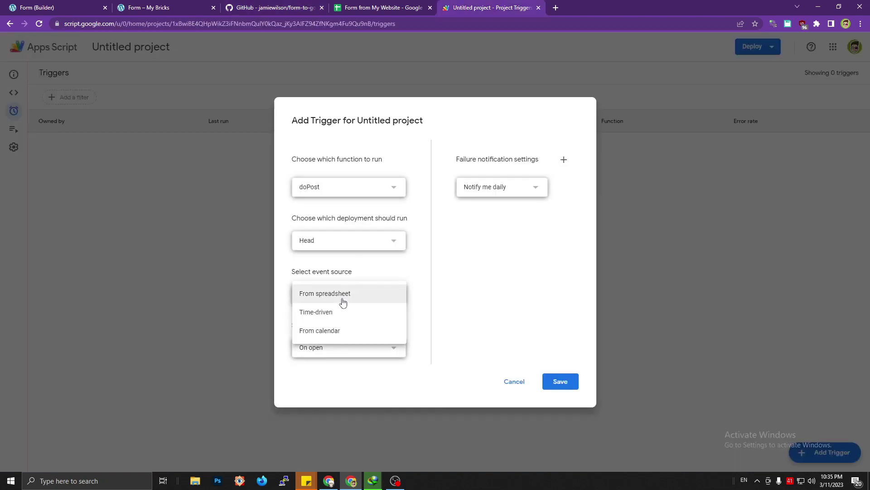
left_click(331, 334)
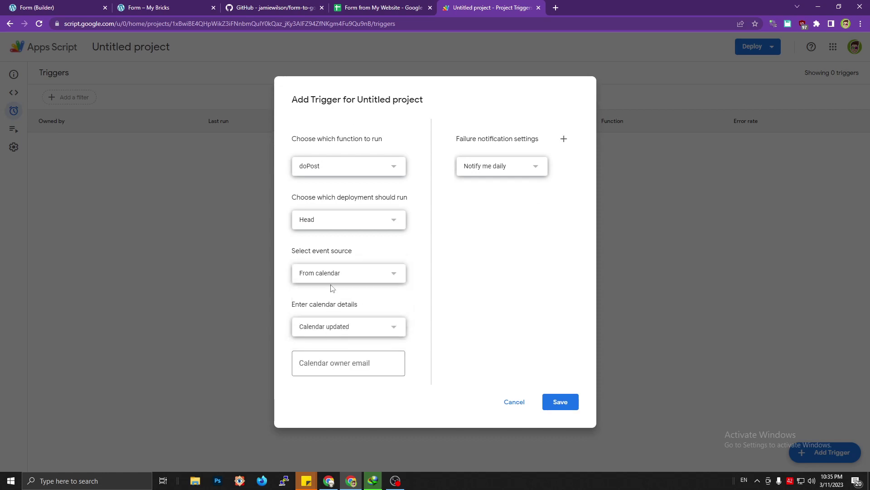
left_click(331, 329)
left_click(330, 277)
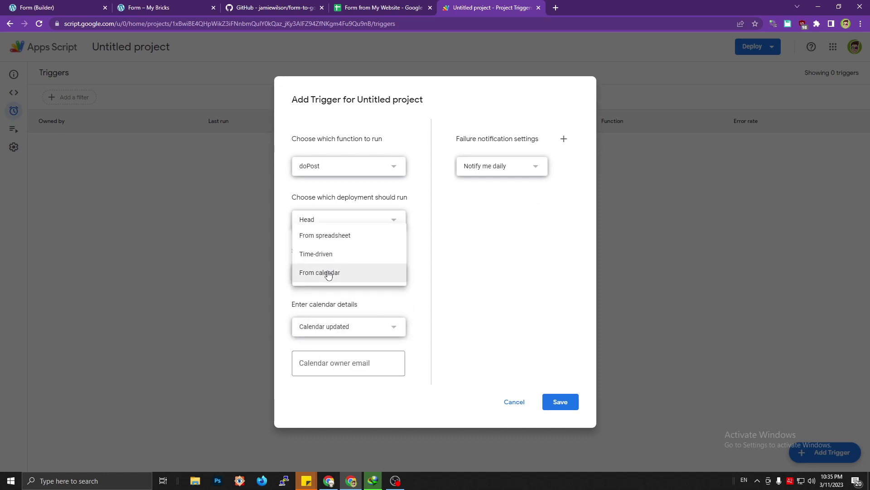
left_click(332, 235)
left_click(333, 345)
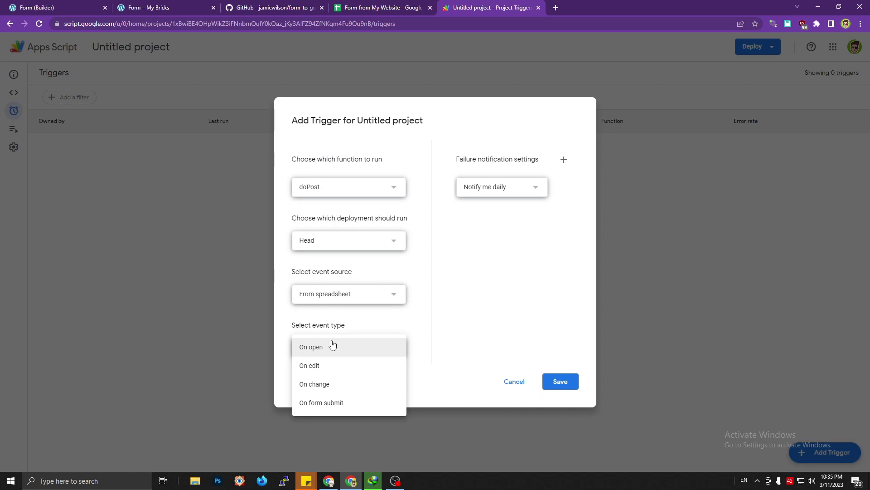
left_click(325, 403)
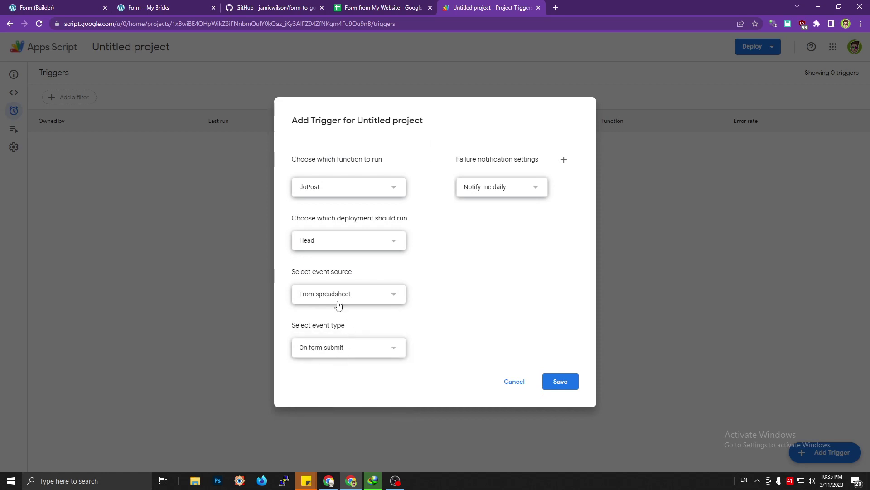
key("ctrl+shift+Tab")
key("ctrl+shift+Tab")
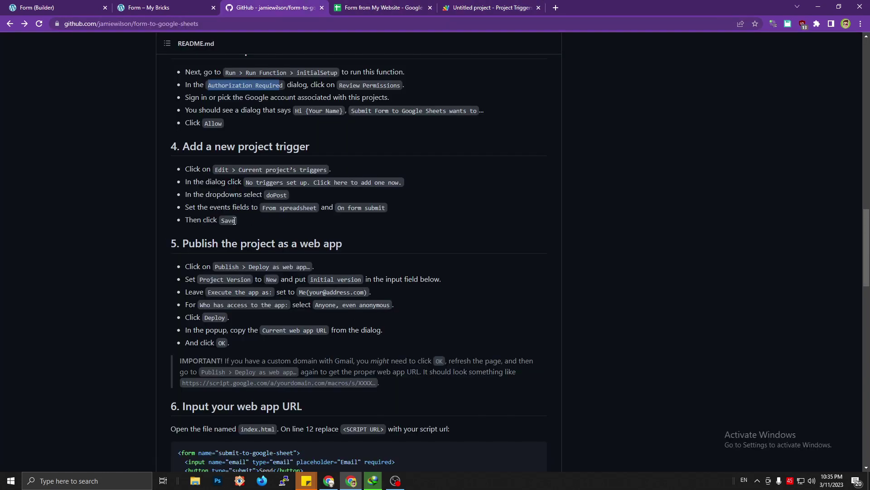
left_click(456, 7)
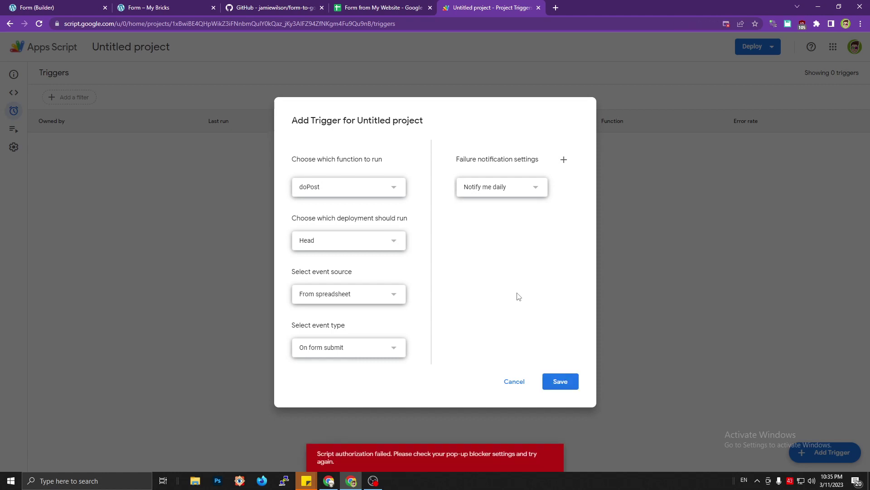
Save the trigger and authorize the unverified Untitled project with your Google account
left_click(559, 382)
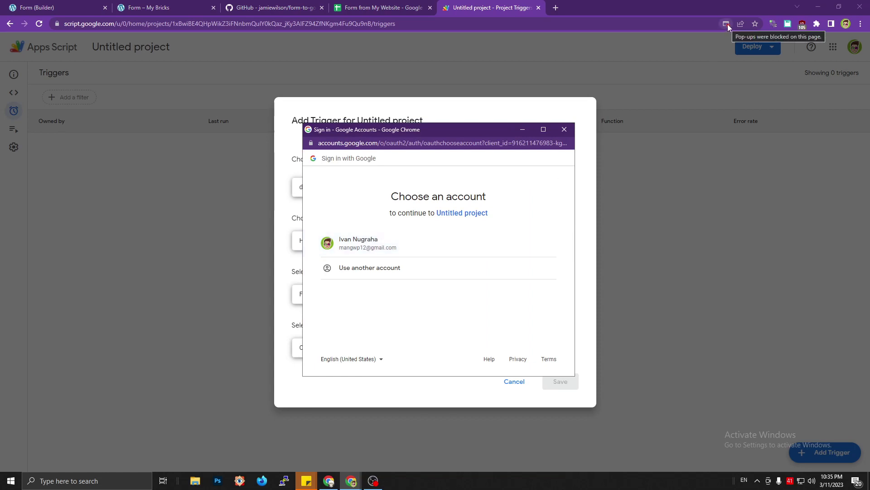
left_click(443, 250)
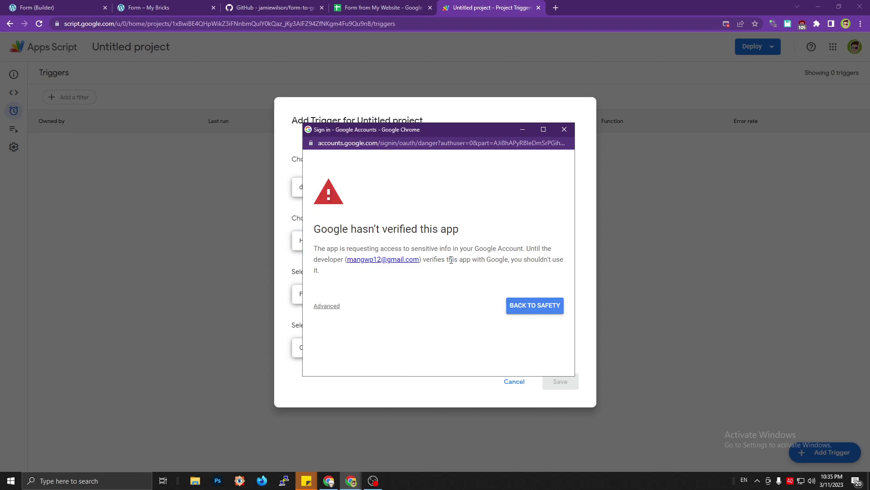
left_click(327, 306)
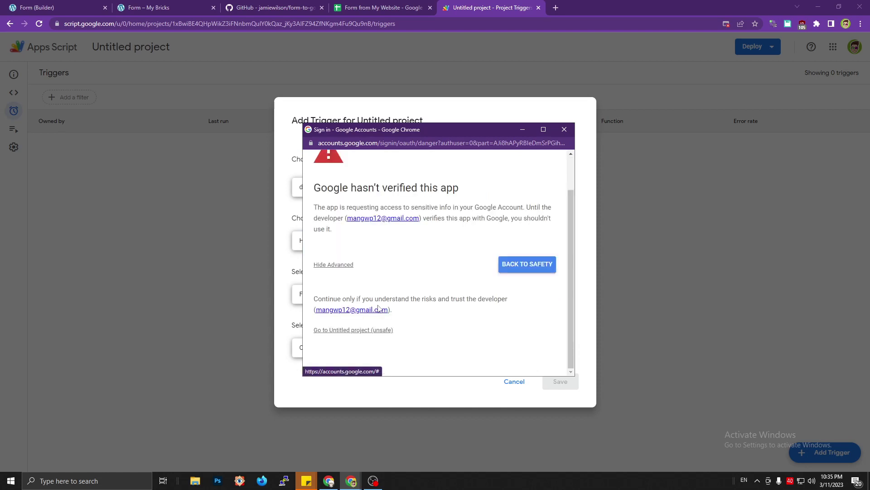
left_click(365, 334)
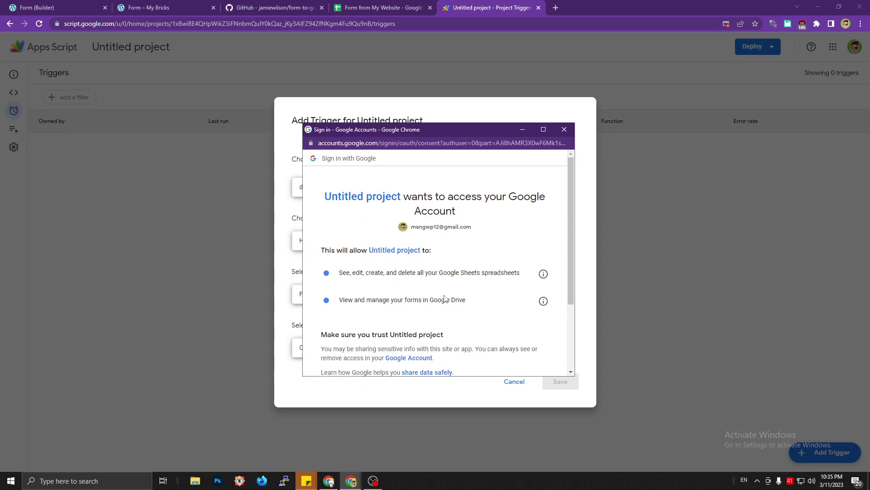
scroll(452, 297, "down", 3)
left_click(491, 325)
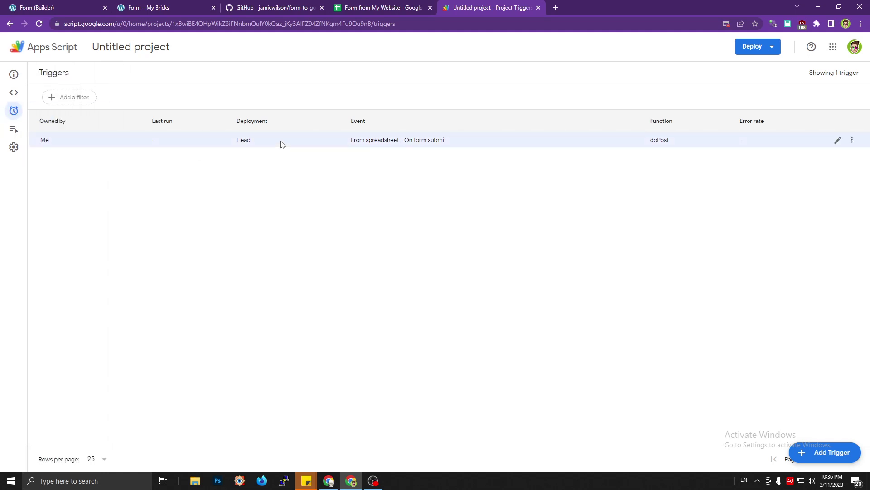
Start a new deployment from the Deploy menu, consulting the GitHub setup instructions
left_click(290, 6)
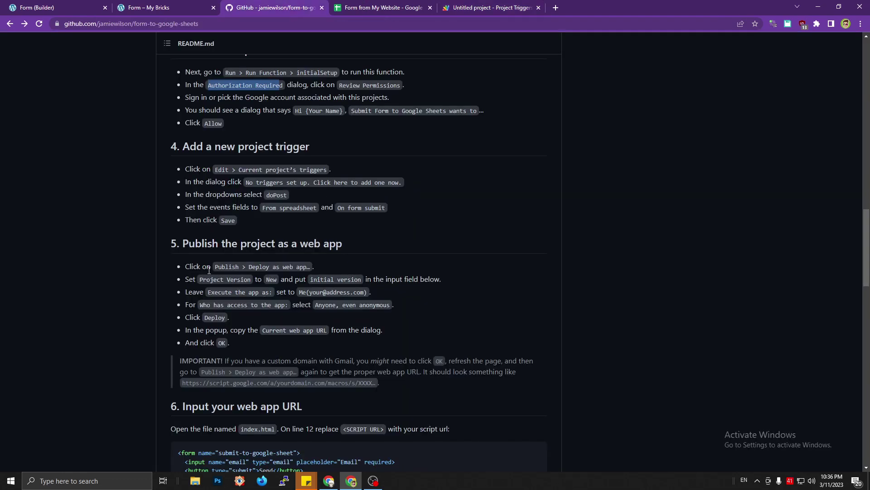
left_click(408, 6)
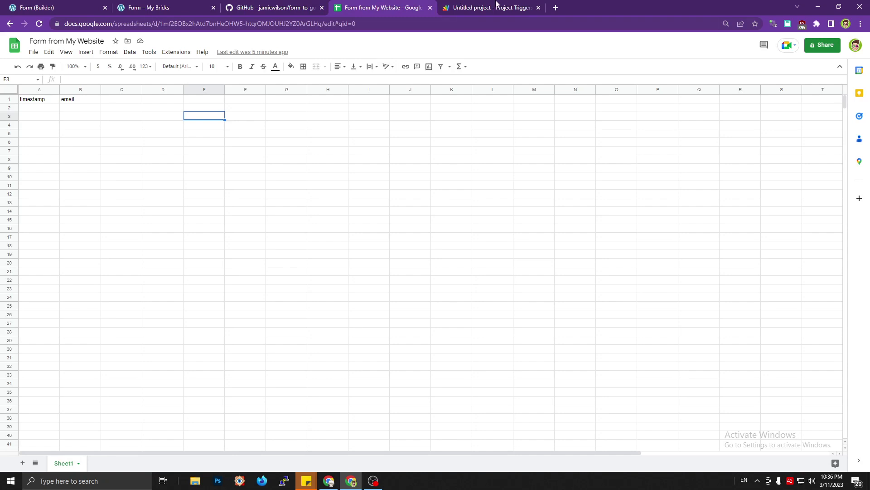
left_click(497, 7)
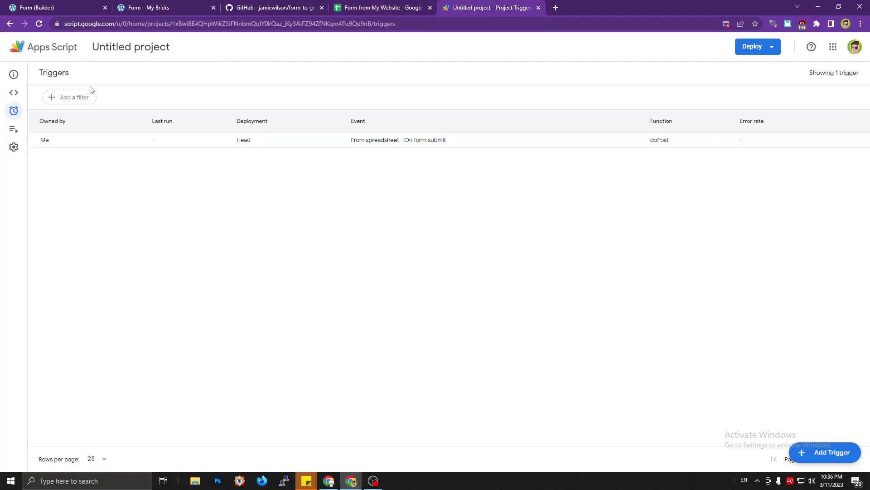
left_click(764, 53)
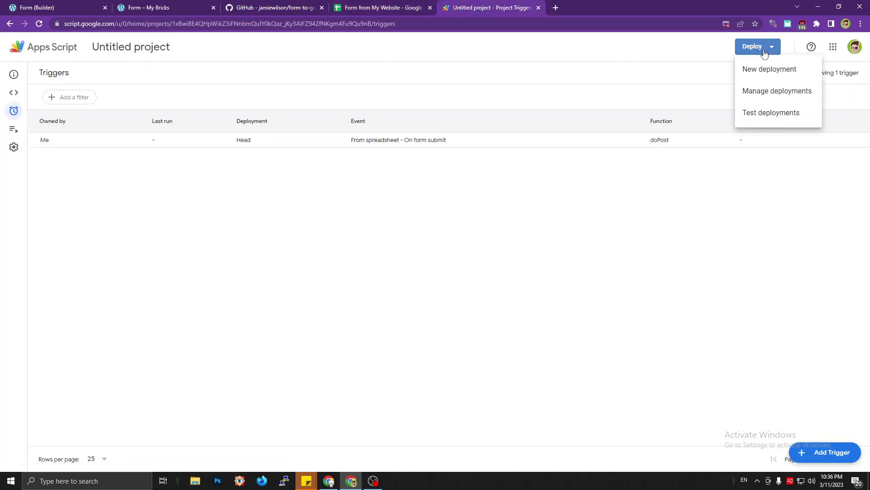
left_click(765, 70)
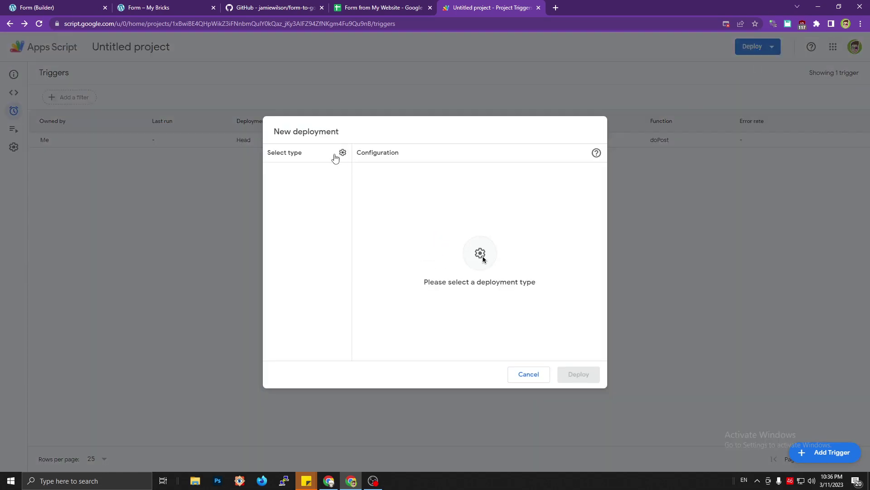
left_click(384, 5)
left_click(294, 5)
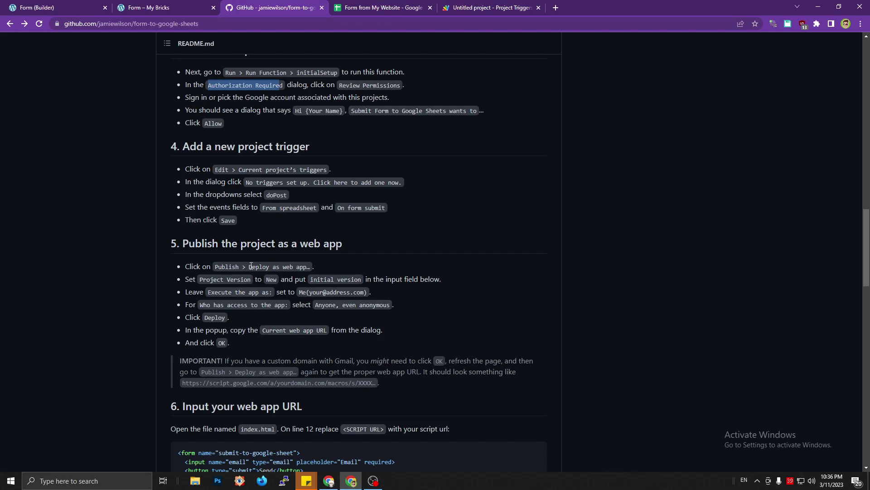
left_click(455, 5)
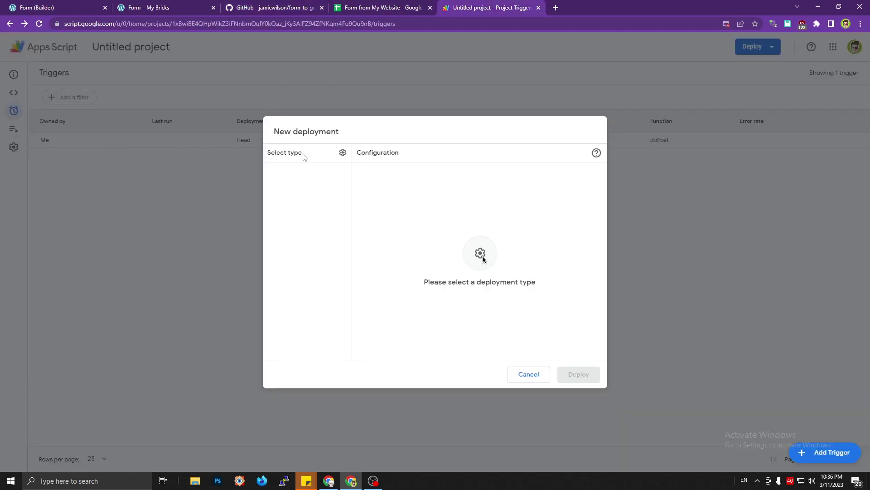
Make it a Web app deployment described 'Funtvion to Run Form to Sheet'
left_click(337, 157)
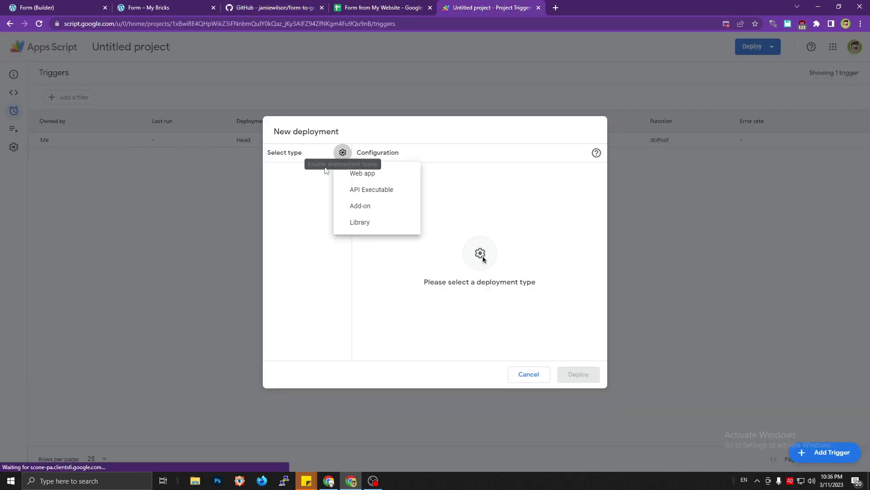
left_click(362, 175)
left_click(401, 197)
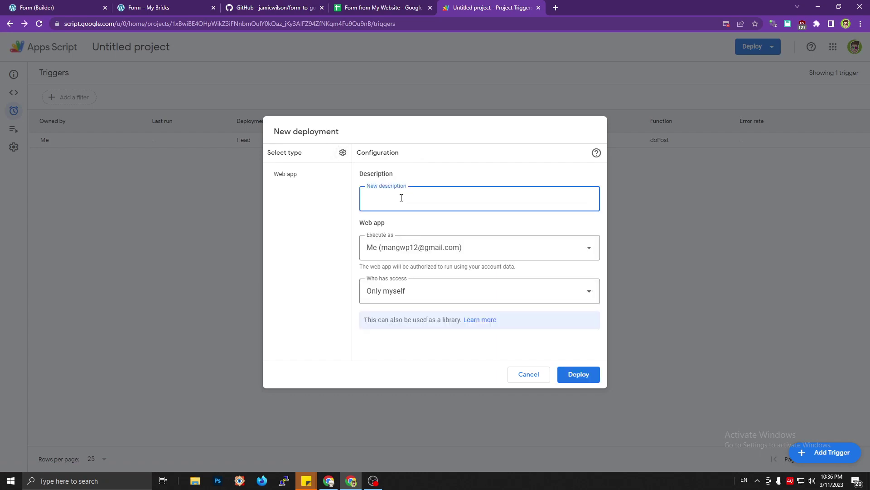
type("Funtvion to Run Form to Shee to Exheet")
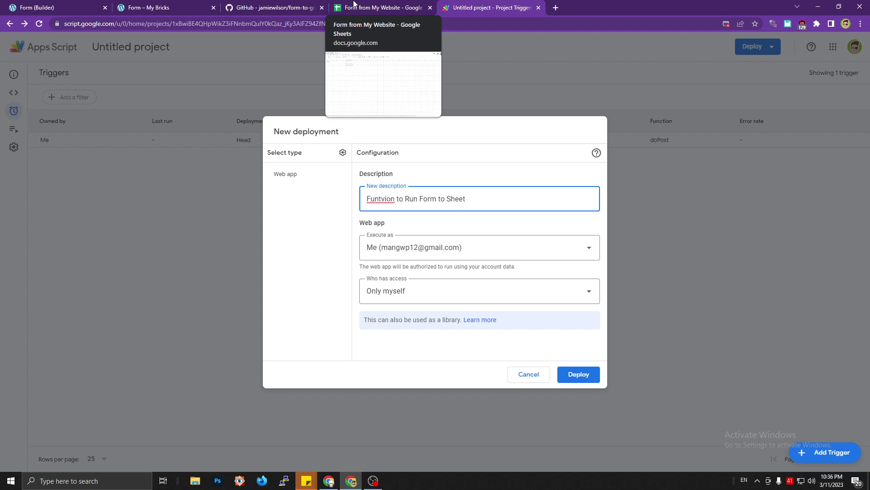
key("ctrl+3")
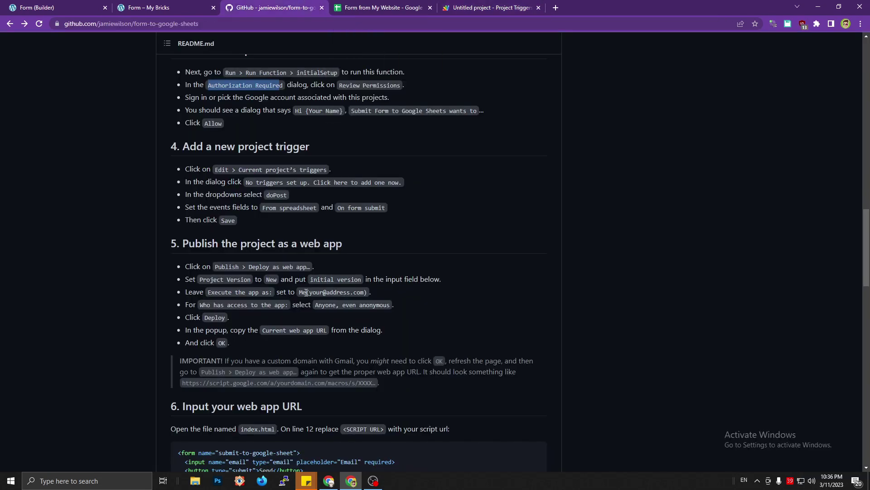
left_click(456, 5)
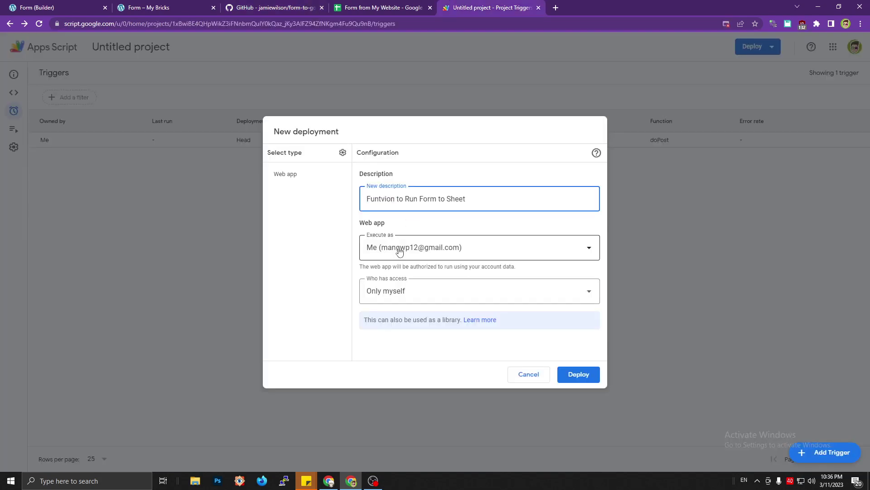
left_click(291, 6)
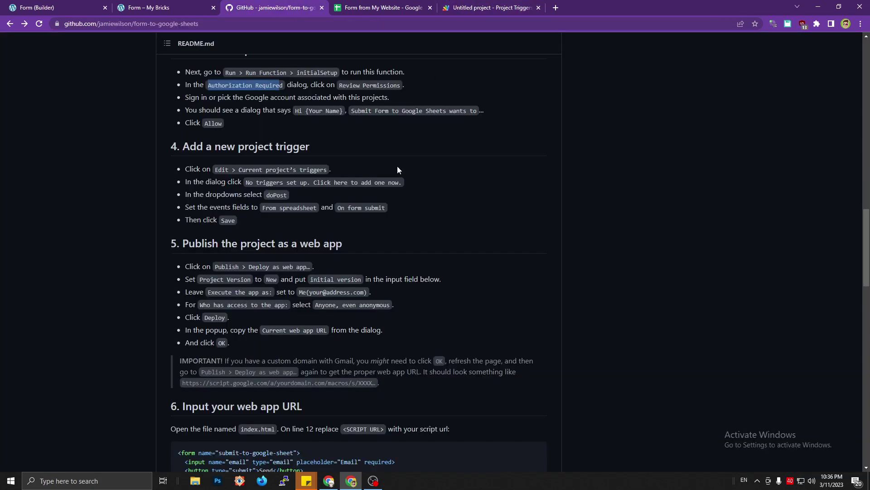
left_click(469, 8)
Set the web app's Who has access option to Anyone
left_click(438, 292)
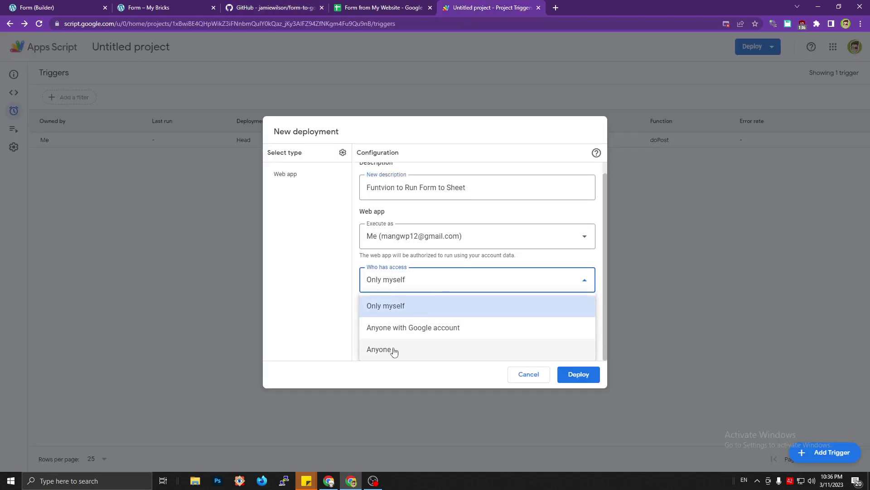
left_click(394, 351)
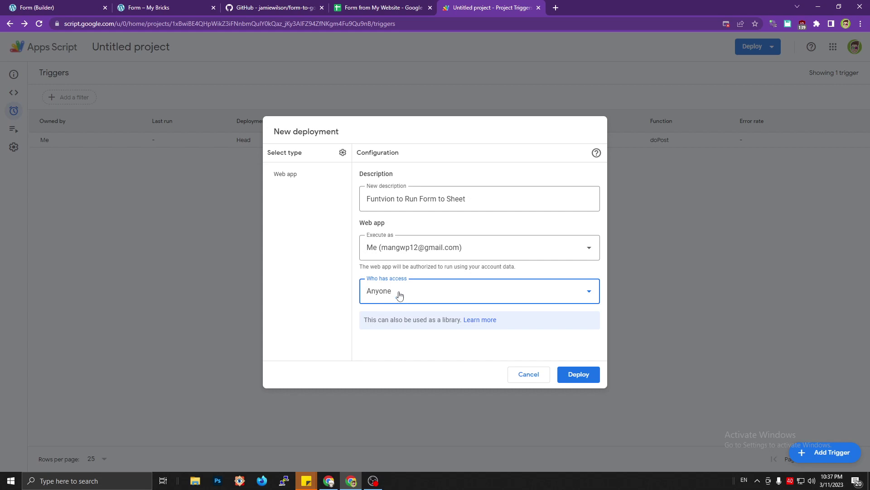
left_click(185, 7)
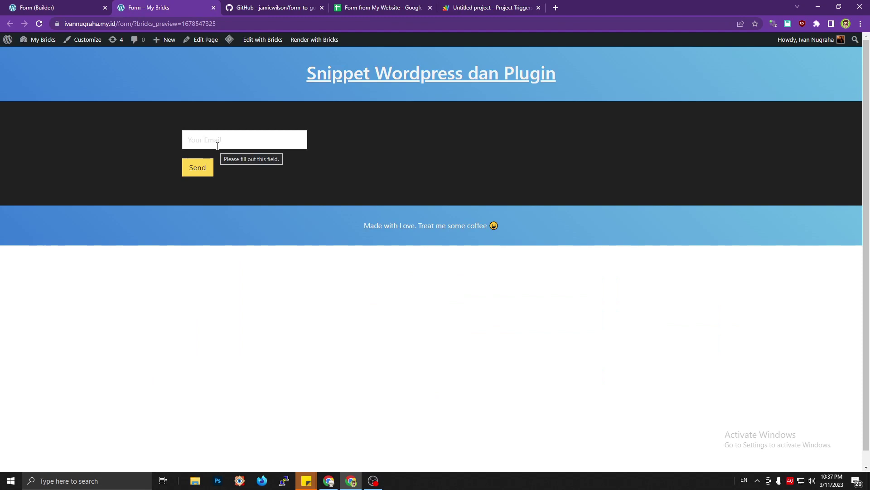
left_click(507, 6)
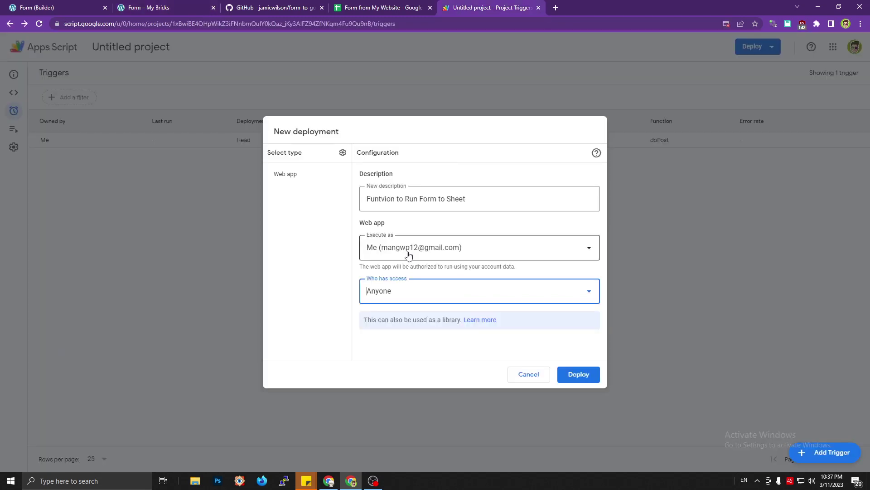
left_click(421, 292)
left_click(422, 349)
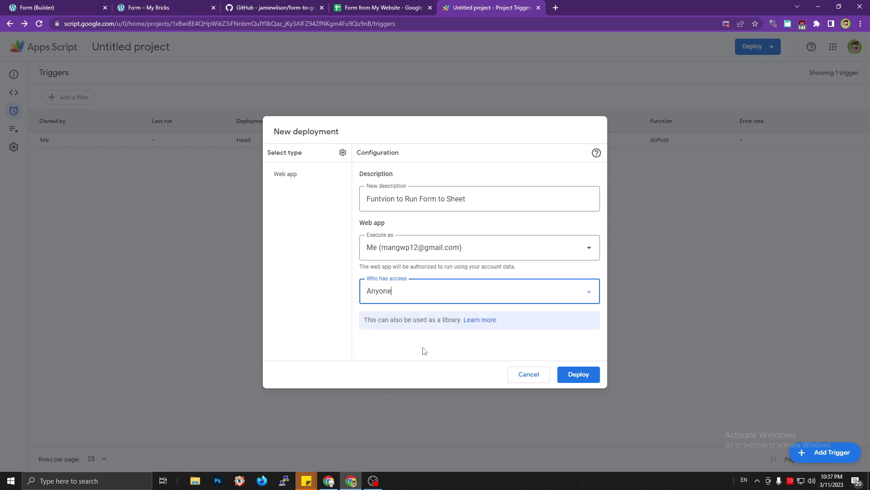
left_click(290, 8)
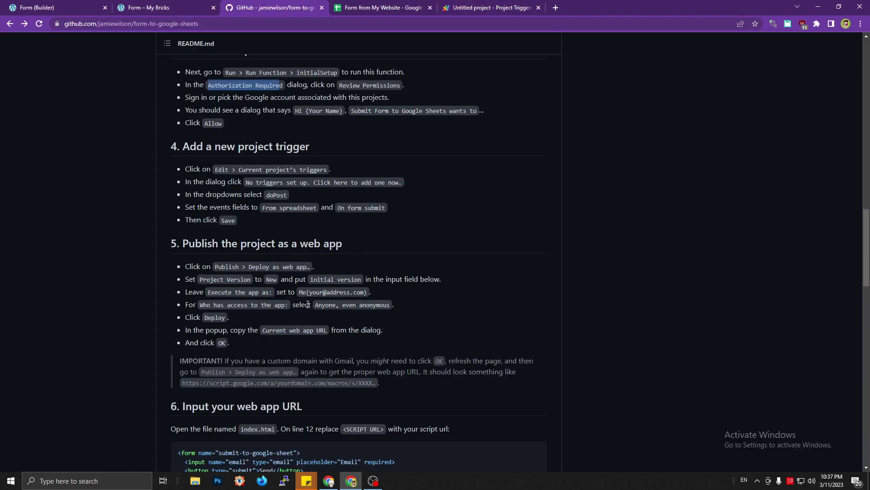
left_click(512, 6)
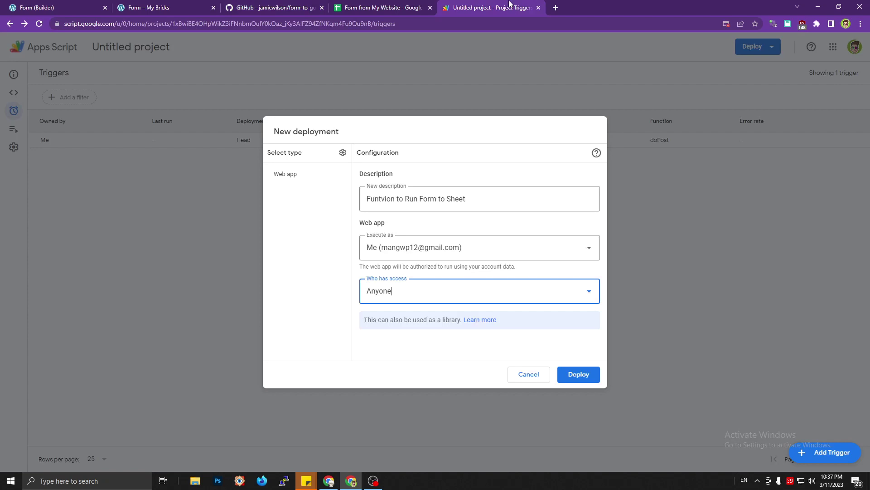
Deploy the web app as Version 1 to get its deployment ID and URL
left_click(581, 373)
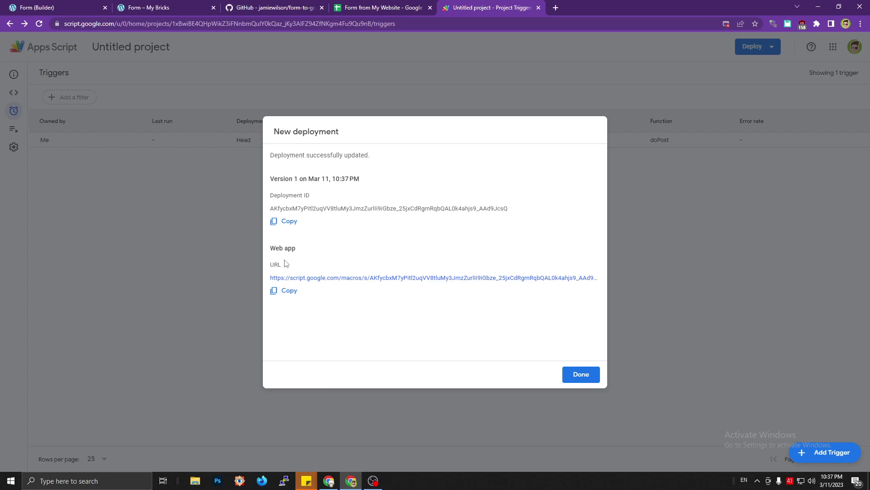
Scroll the GitHub README to the form-submit code and select the whole <script> snippet
left_click(298, 8)
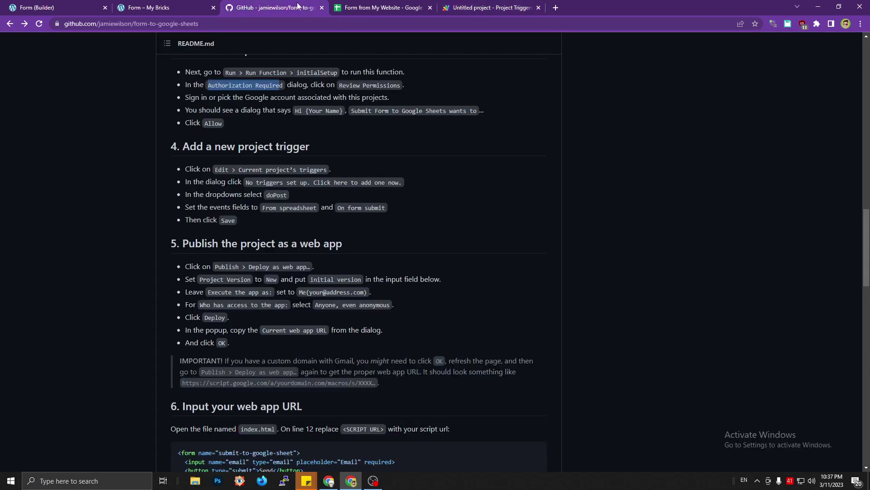
scroll(370, 235, "down", 3)
scroll(251, 253, "down", 3)
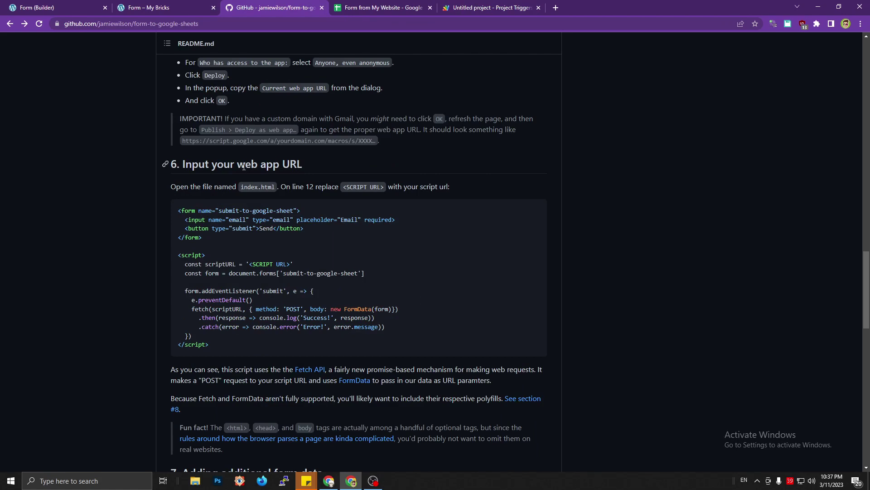
scroll(266, 158, "up", 3)
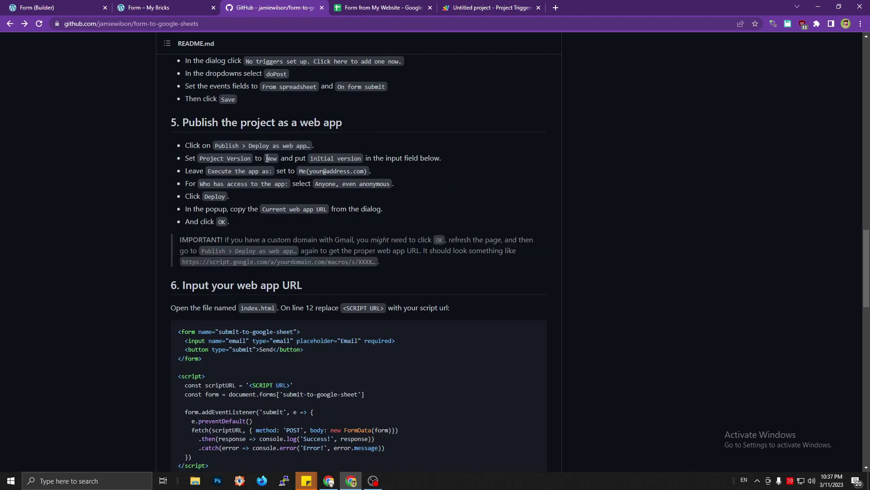
scroll(287, 220, "down", 5)
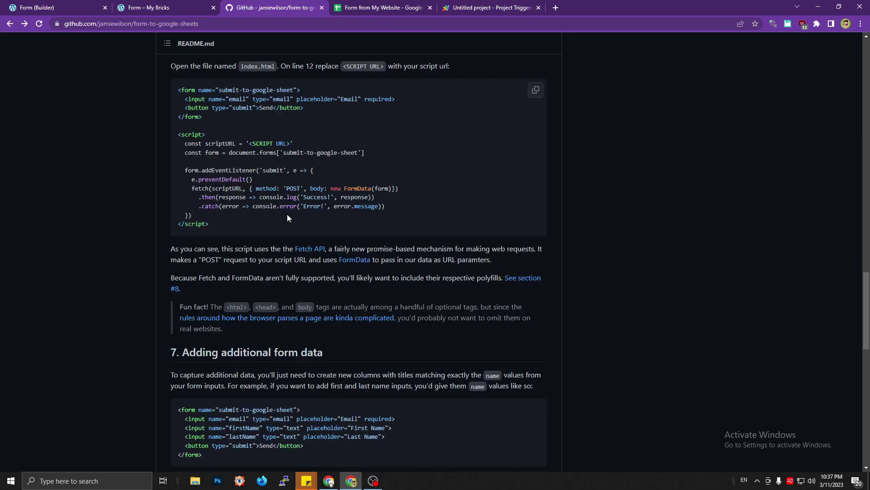
scroll(285, 210, "up", 2)
scroll(284, 211, "down", 2)
mouse_move(181, 89)
left_mouse_down()
mouse_move(211, 115)
mouse_move(177, 96)
left_mouse_up()
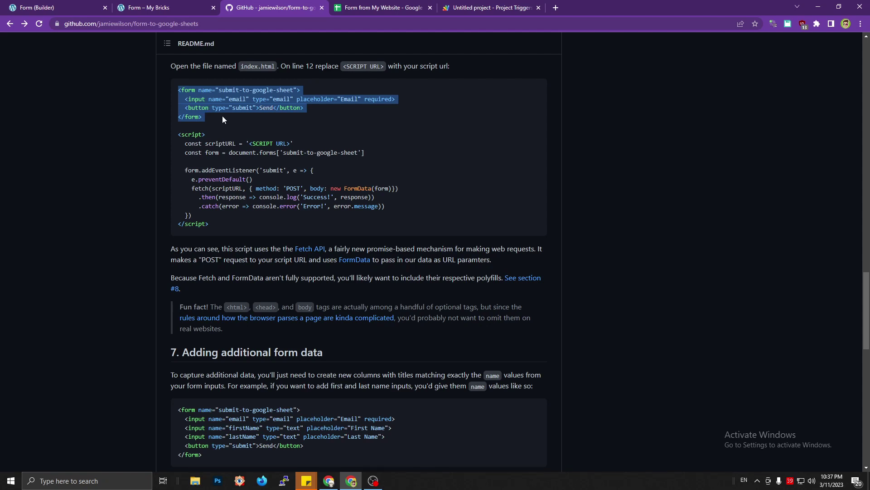
left_click(219, 203)
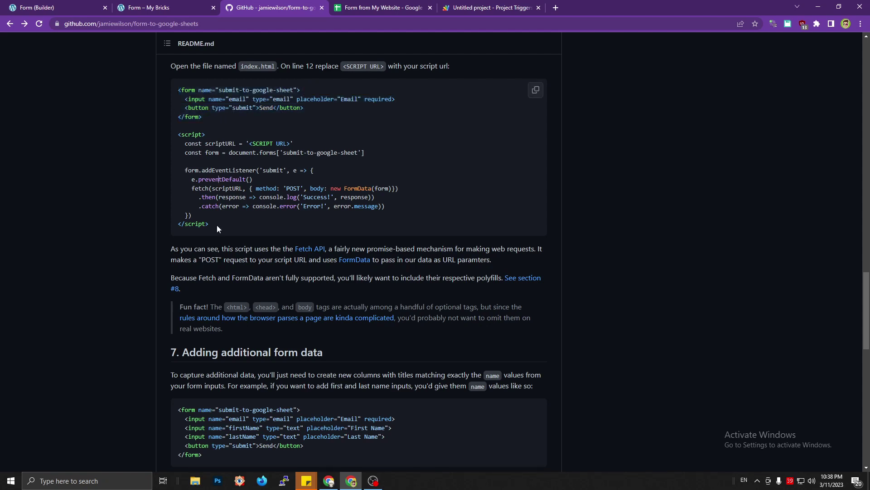
left_click_drag(214, 223, 179, 139)
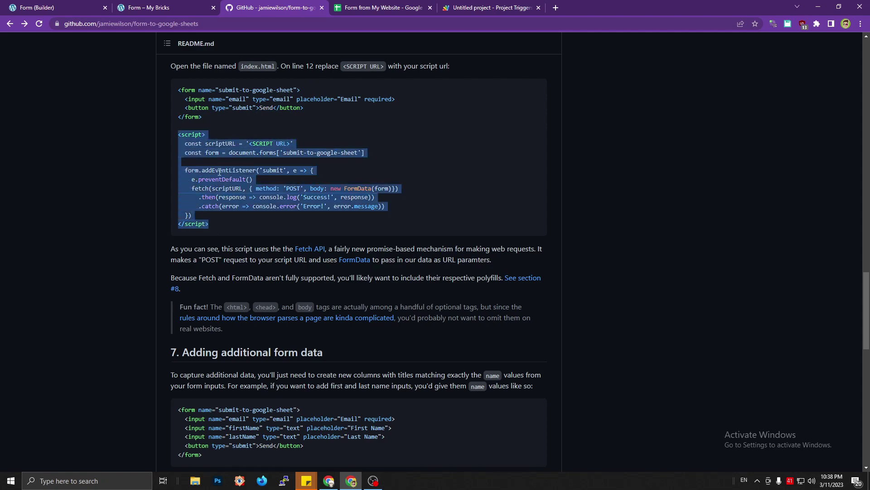
Delete the old Code element and add a new Code element after the Form
left_click(164, 6)
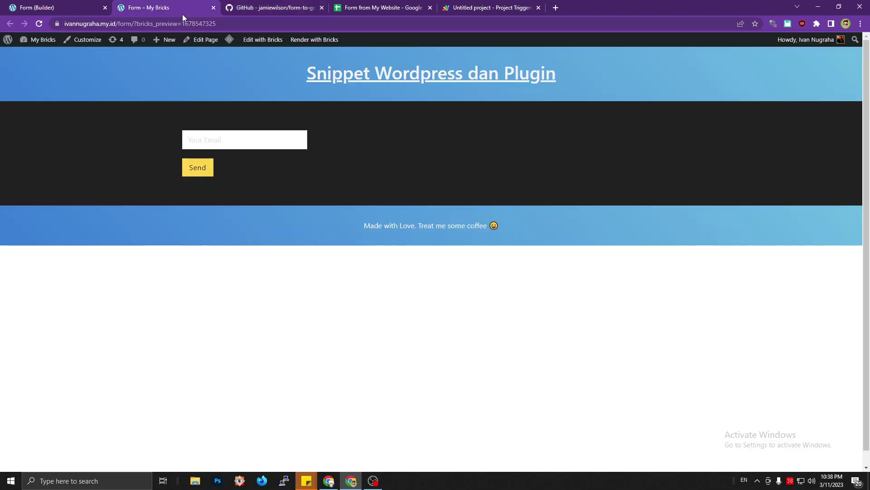
left_click(80, 5)
left_click(793, 142)
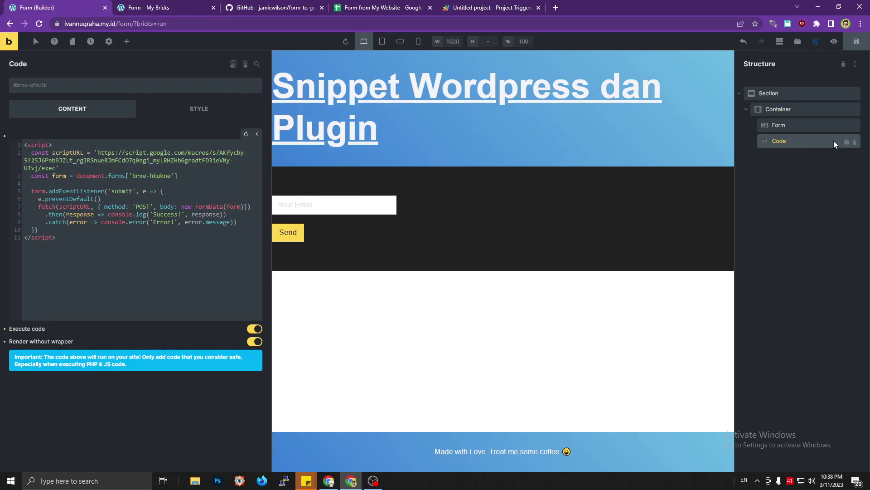
left_click(855, 142)
left_click(802, 125)
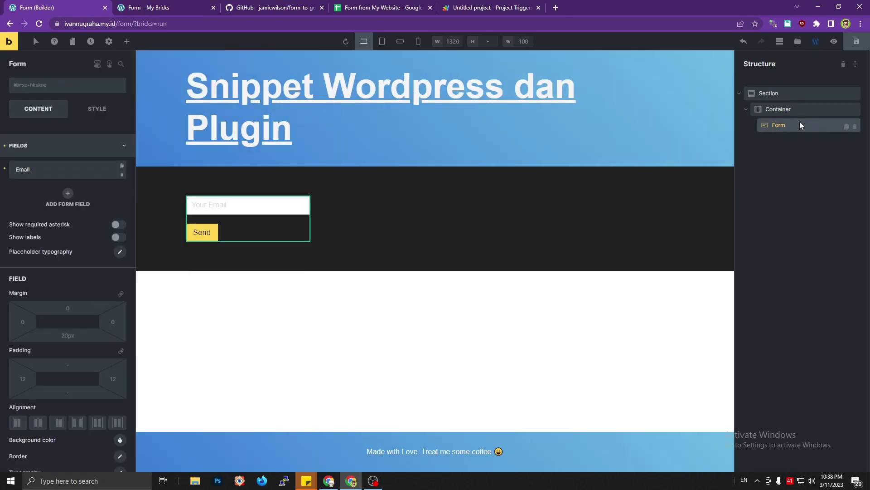
left_click(127, 42)
type("code")
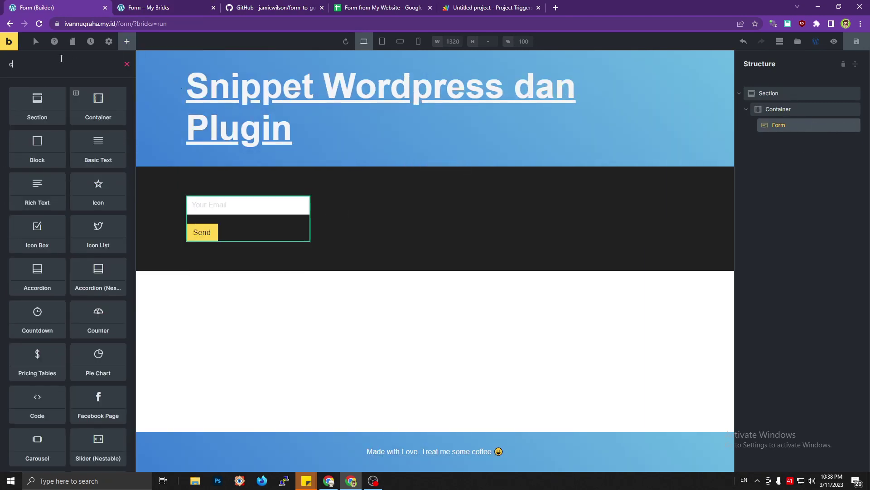
left_click(38, 107)
Replace the new Code element's sample code with the pasted form-submit script
left_click(790, 140)
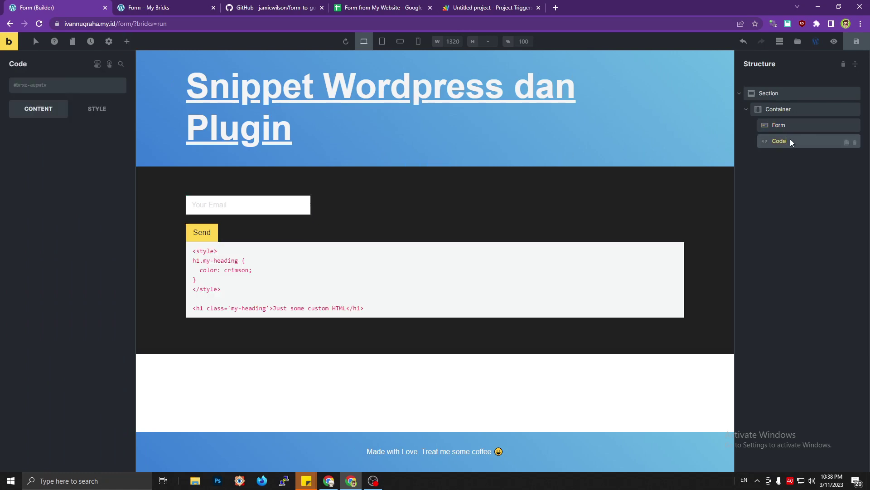
left_click(86, 177)
key("ctrl+a")
key("ctrl+v")
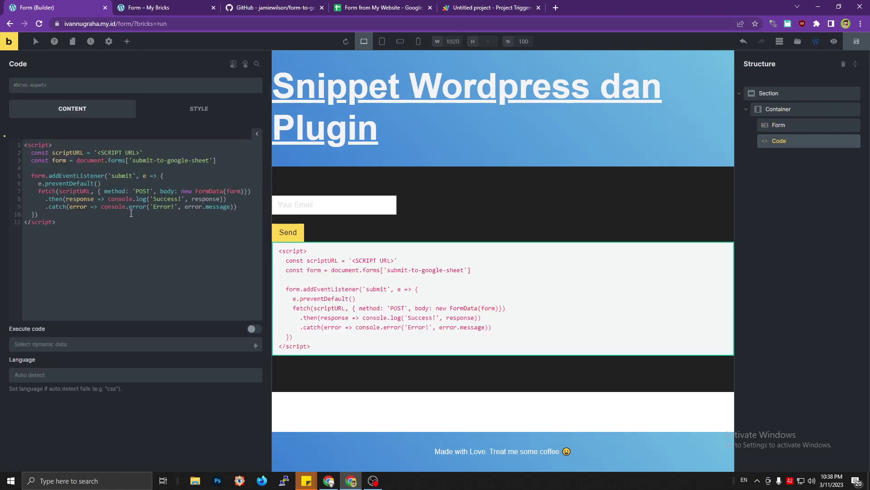
Locate the <SCRIPT URL> placeholder in the README snippet, then return to the deployment details
left_click(495, 4)
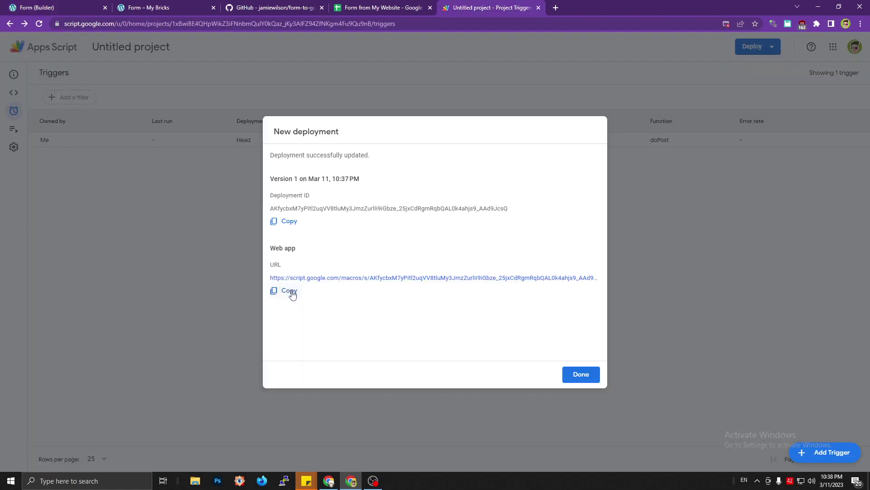
left_click(301, 6)
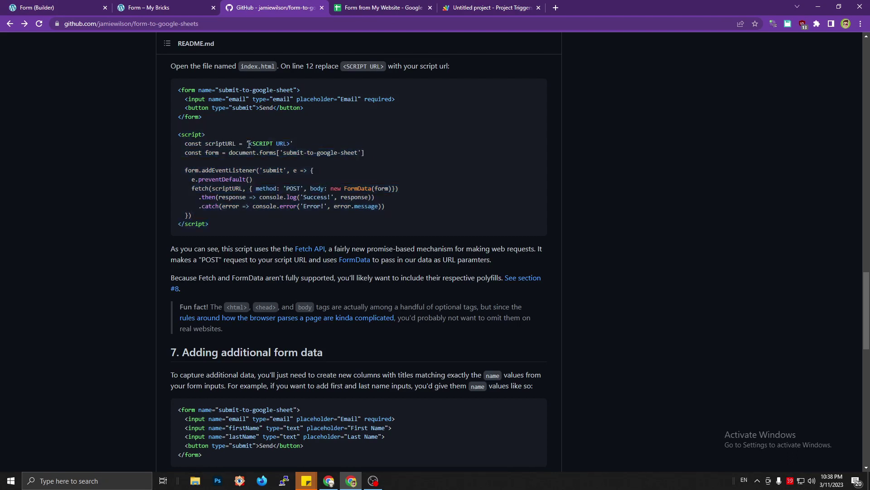
left_click_drag(248, 145, 289, 146)
left_click(456, 3)
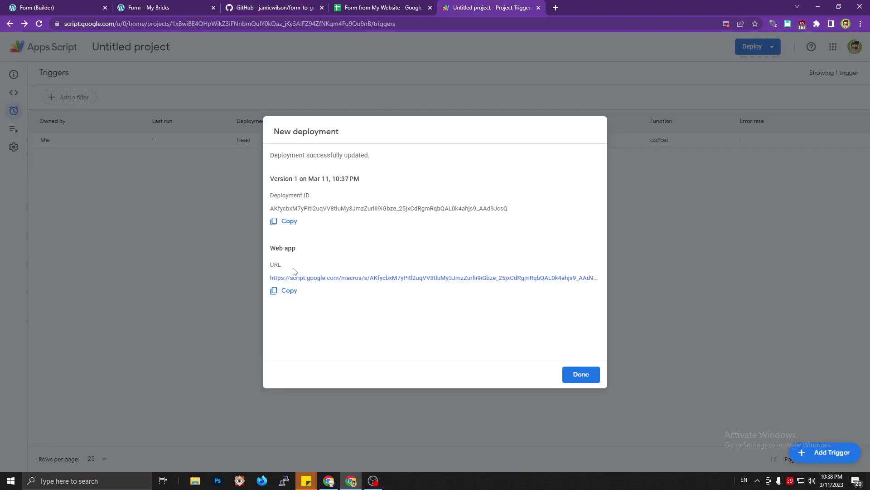
Replace the <SCRIPT URL> placeholder on line 2 with the copied web app URL
left_click(288, 292)
left_click(190, 3)
left_click(89, 5)
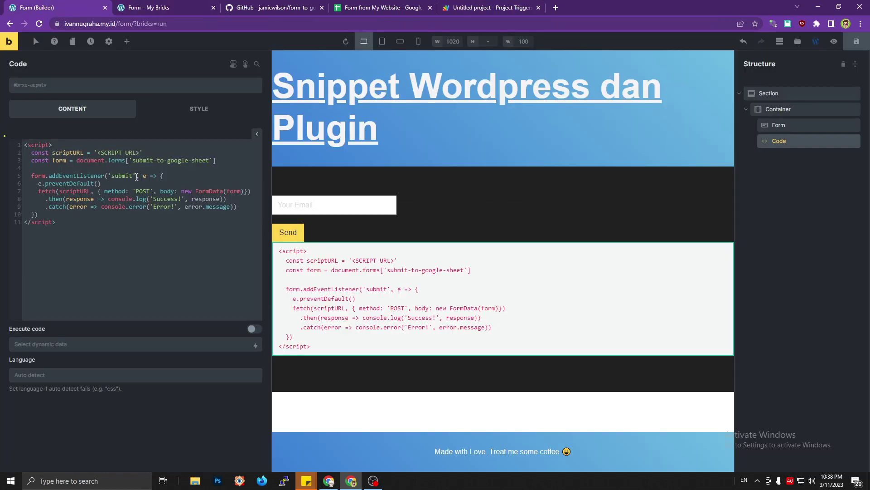
left_click_drag(99, 154, 141, 154)
key("ctrl+v")
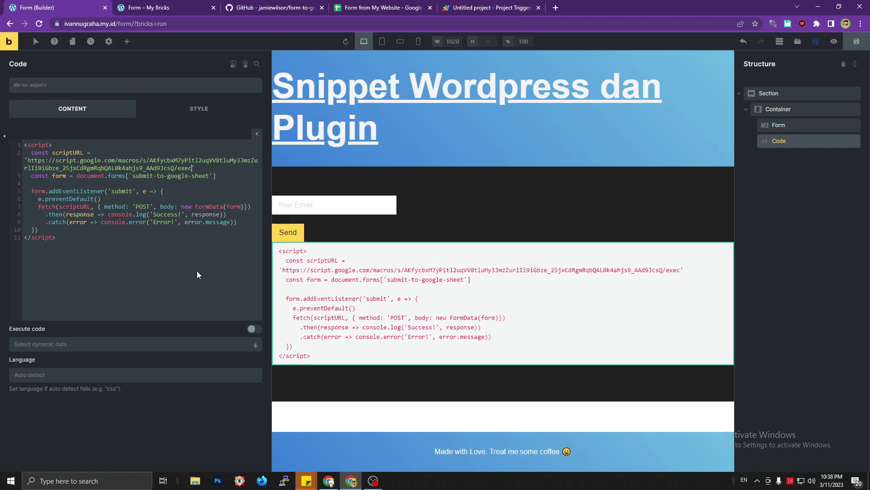
Turn on Execute code and Render without wrapper, save, and open the live preview
left_click(252, 331)
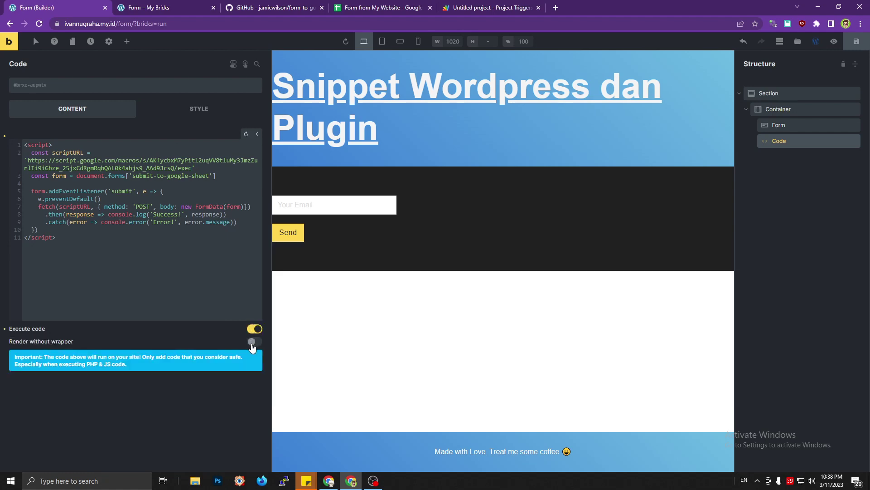
left_click(253, 341)
left_click(856, 41)
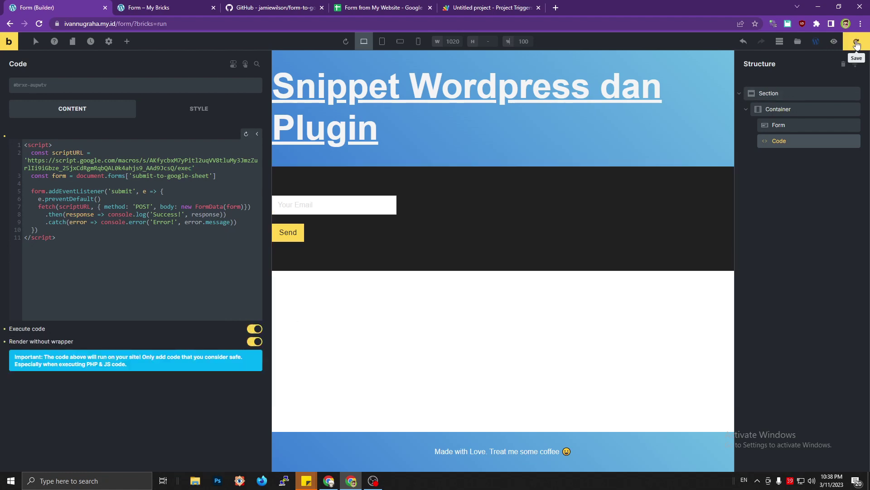
left_click(834, 42)
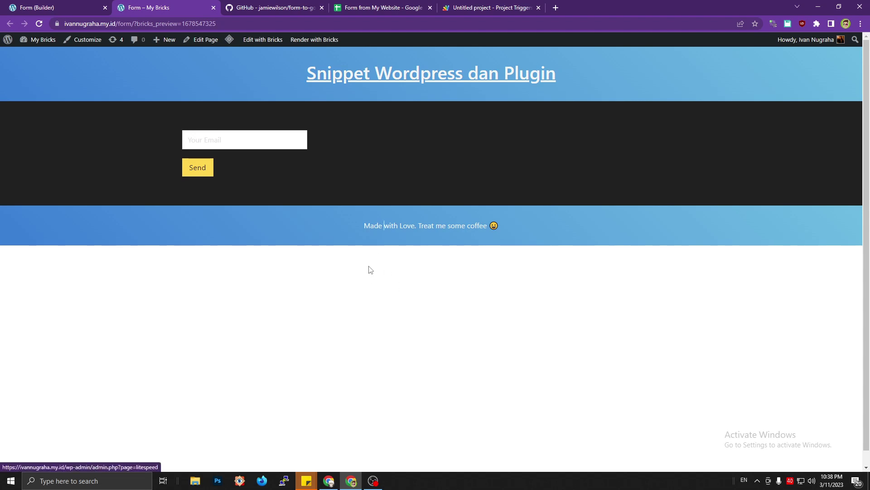
Copy the form's id brxe-hkukne using the DevTools element inspector
key("ctrl+shift+c")
left_click(376, 179)
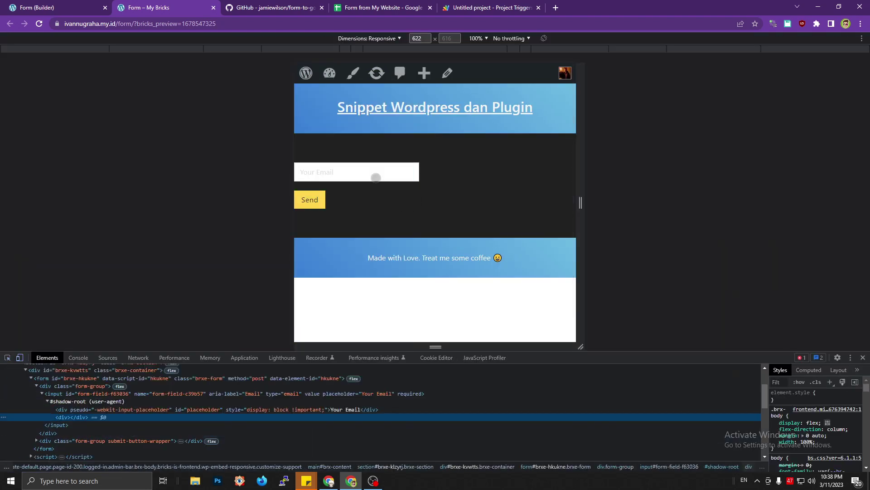
left_click(95, 379)
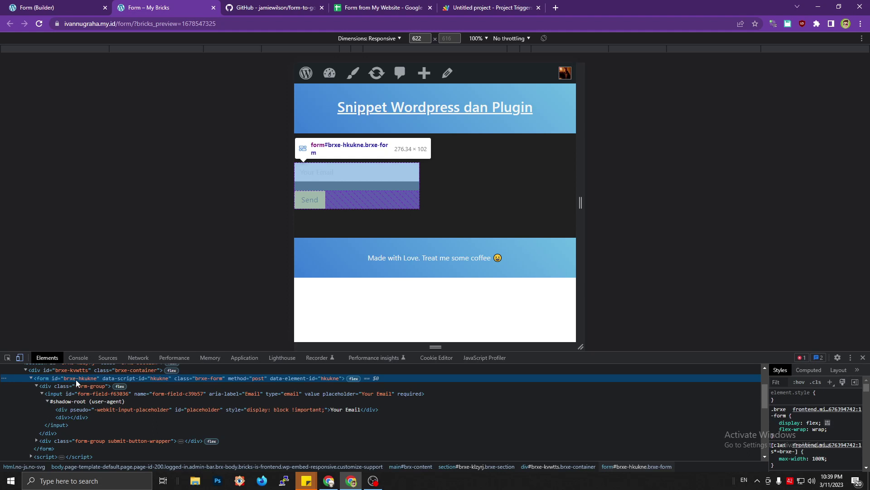
double_click(75, 379)
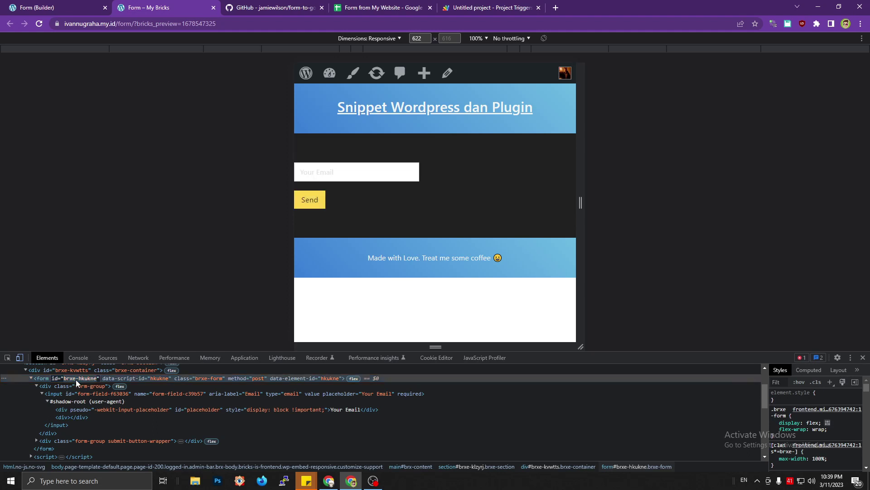
Replace submit-to-google-sheet on code line 3 with brxe-hkukne and save
key("ctrl+Page_Up")
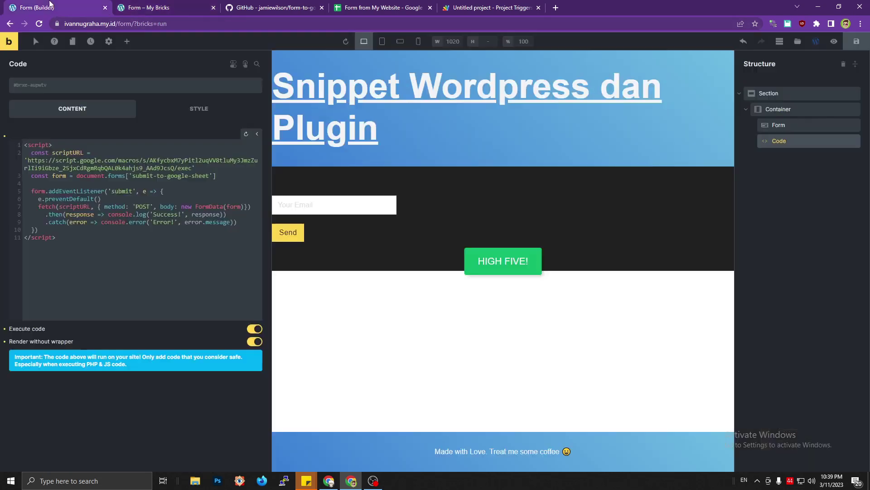
left_click_drag(132, 176, 210, 177)
key("ctrl+v")
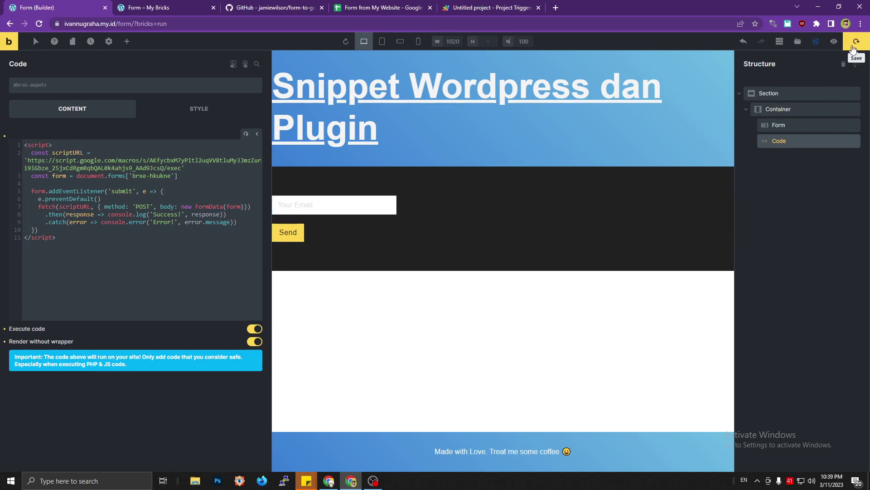
left_click(853, 47)
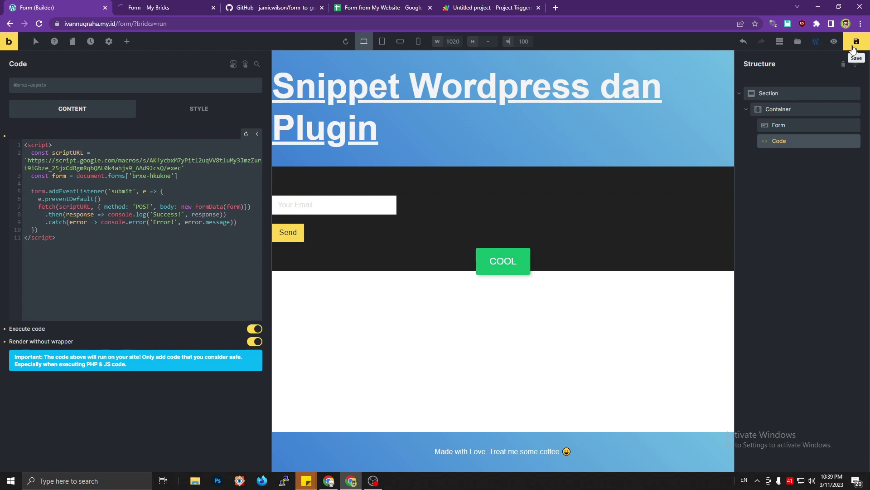
left_click(163, 8)
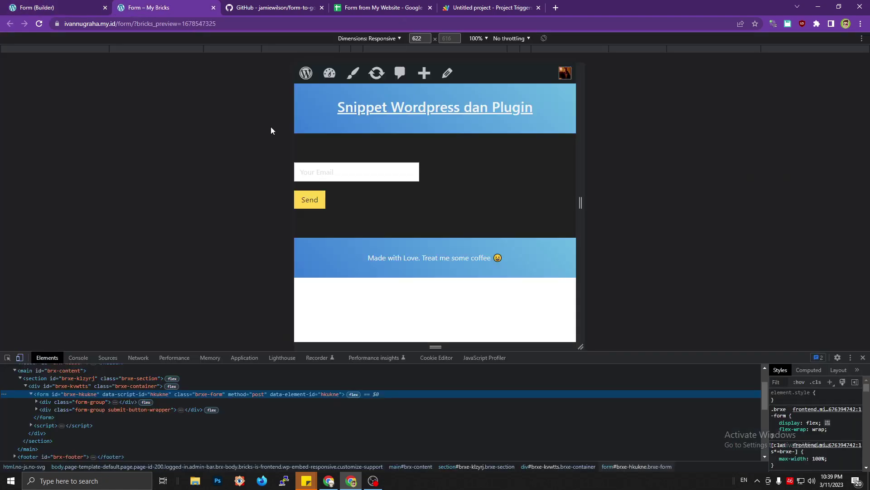
Enter a test address in the Your Email field and send the form
left_click(371, 9)
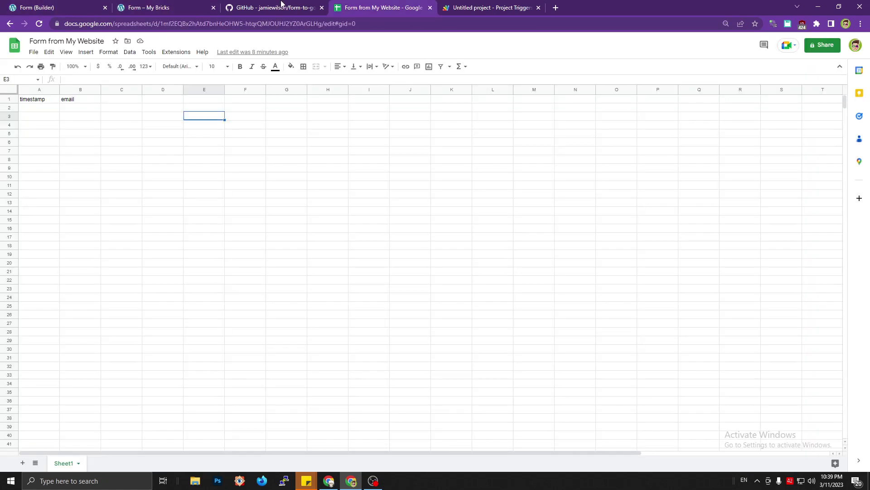
left_click(161, 7)
left_click(317, 172)
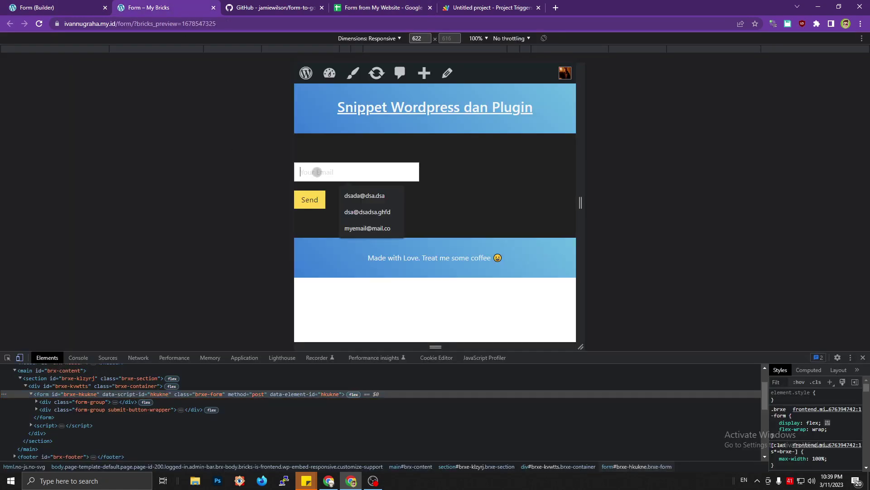
type("teset@dsam")
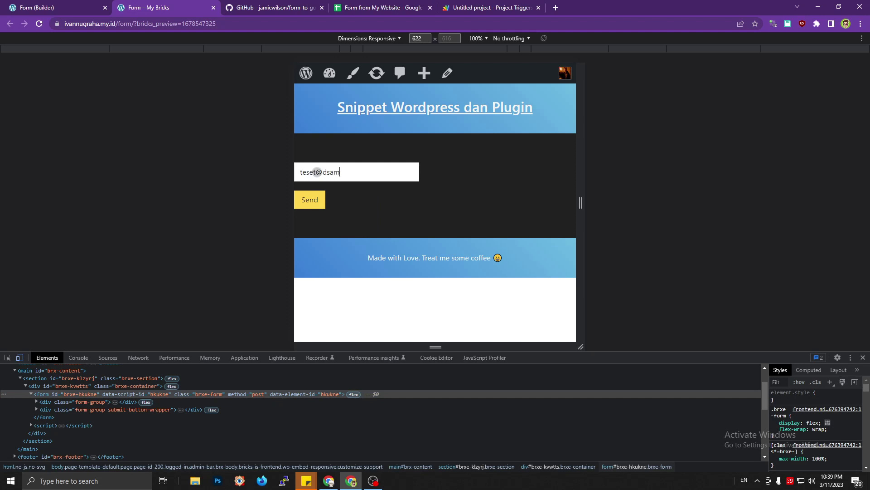
type("dsa")
key("BackSpace")
key("BackSpace")
key("BackSpace")
key("BackSpace")
key("BackSpace")
key("BackSpace")
type("as.das")
left_click(308, 200)
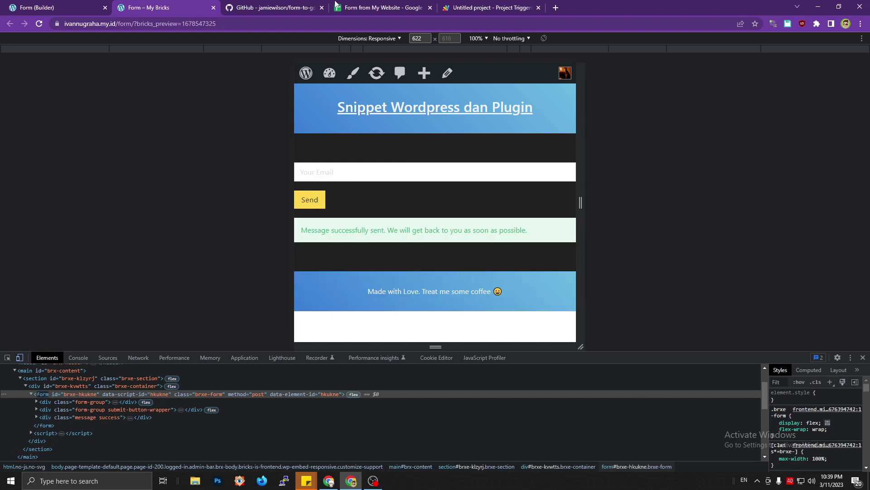
Inspect the new 3/11/2023 submission in row 2 of the Form from My Website sheet, checking email cell B2
left_click(368, 3)
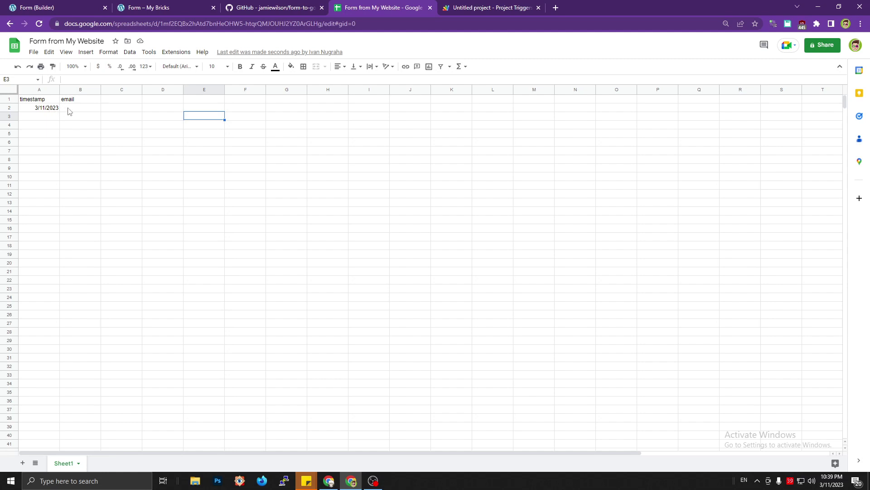
left_click(69, 110)
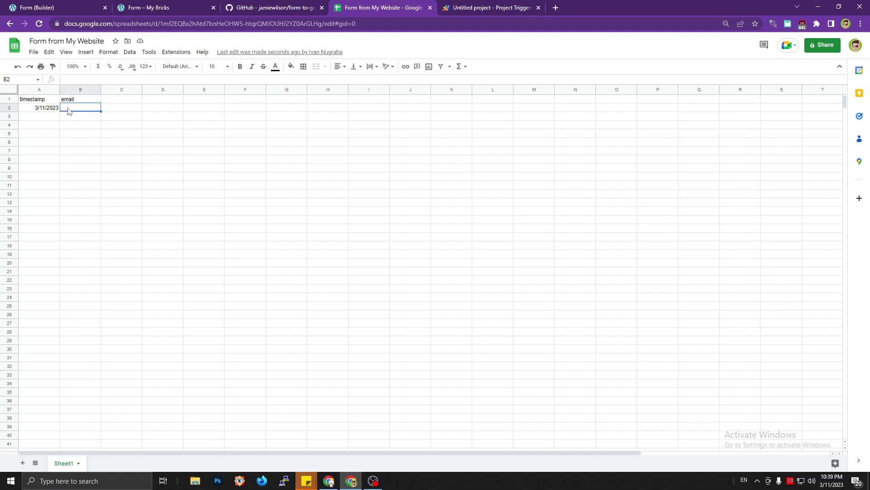
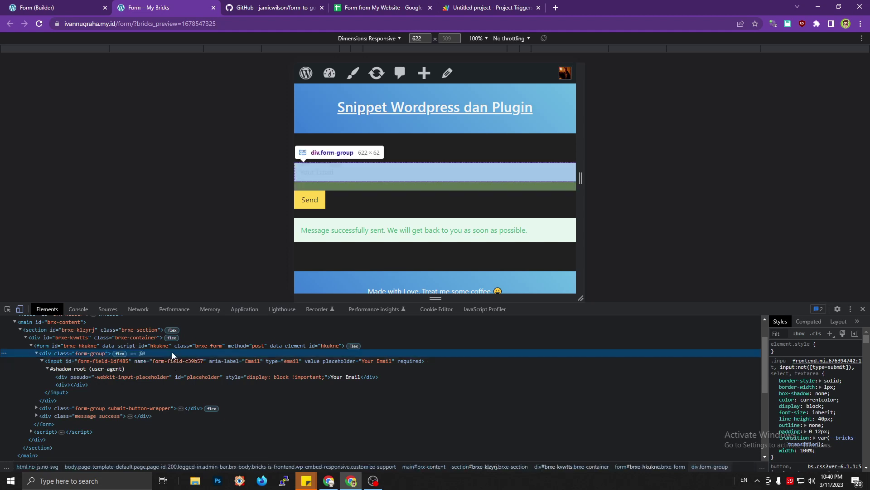
Reload the form preview and copy the email input's name attribute, form-field-c39b57, from DevTools
key("F5")
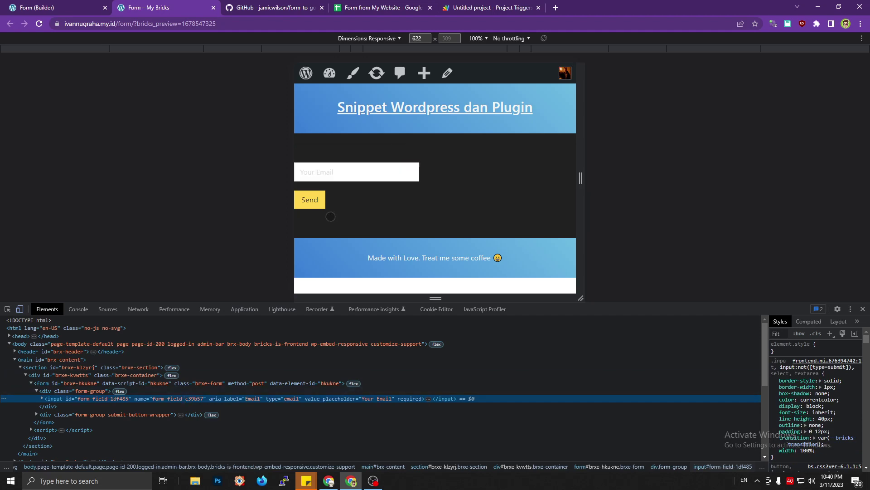
key("F5")
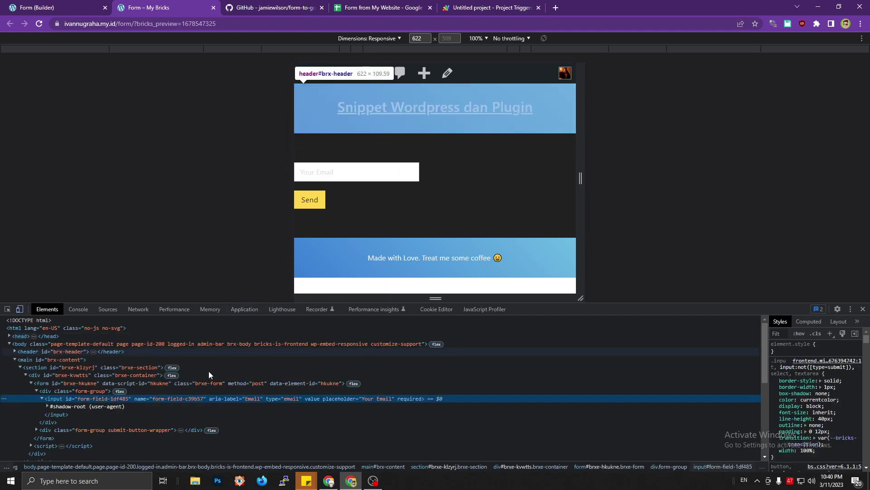
key("F5")
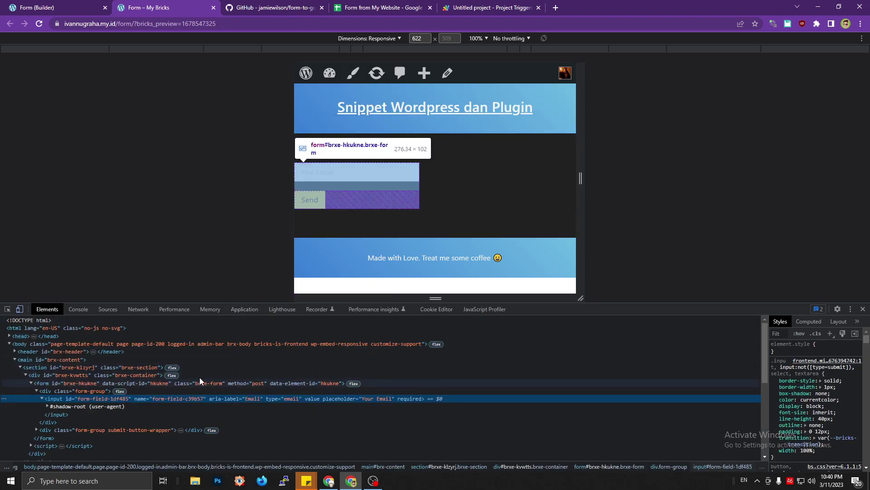
double_click(178, 400)
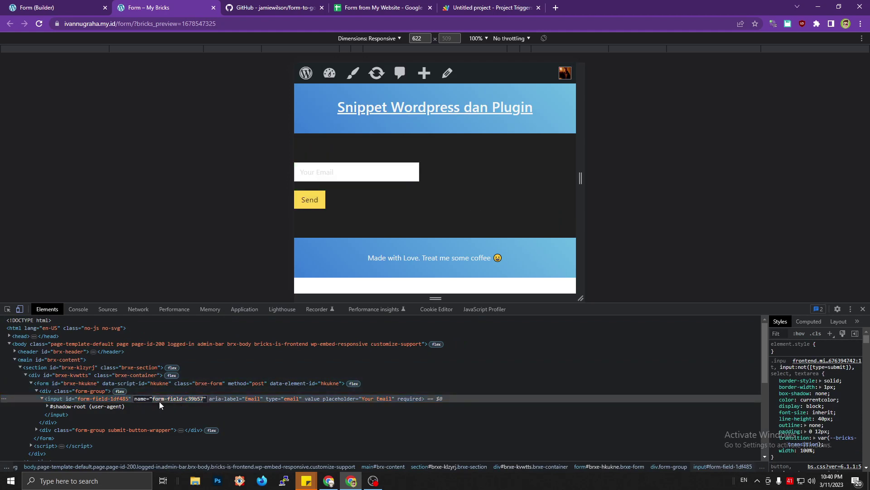
key("ctrl+Tab")
key("ctrl+Tab")
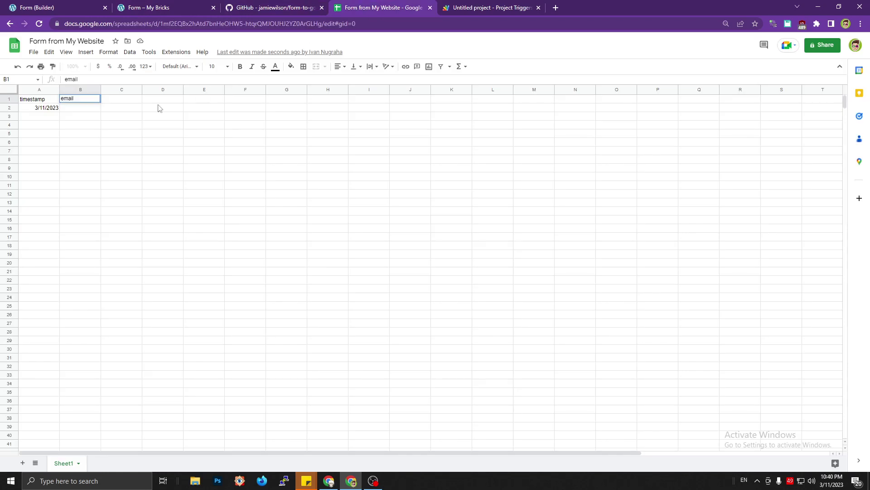
Replace the 'email' header in cell B1 with form-field-c39b57
left_click(83, 100)
left_click_drag(78, 80, 59, 81)
type("form-field-c39b57")
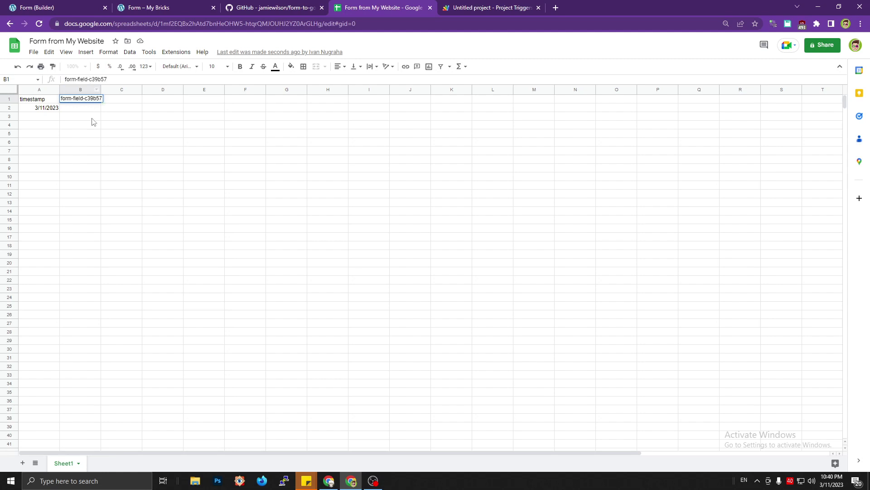
left_click(89, 116)
left_click(87, 109)
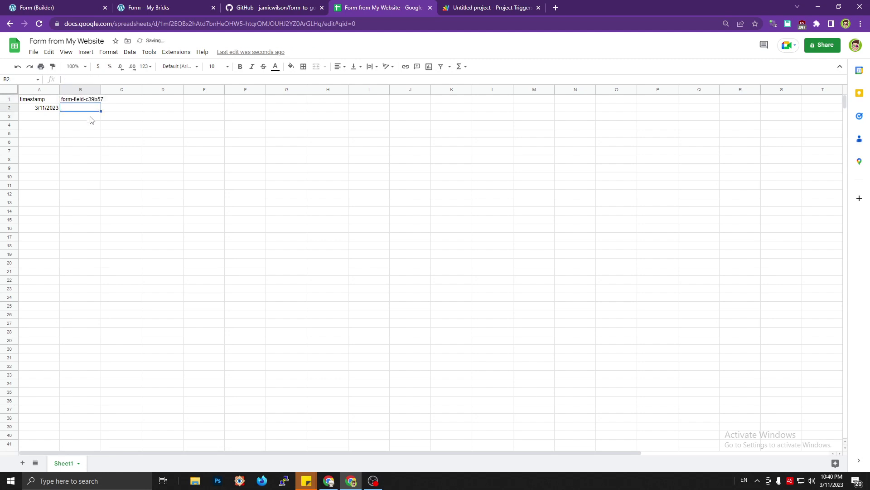
left_click(181, 5)
left_click(329, 171)
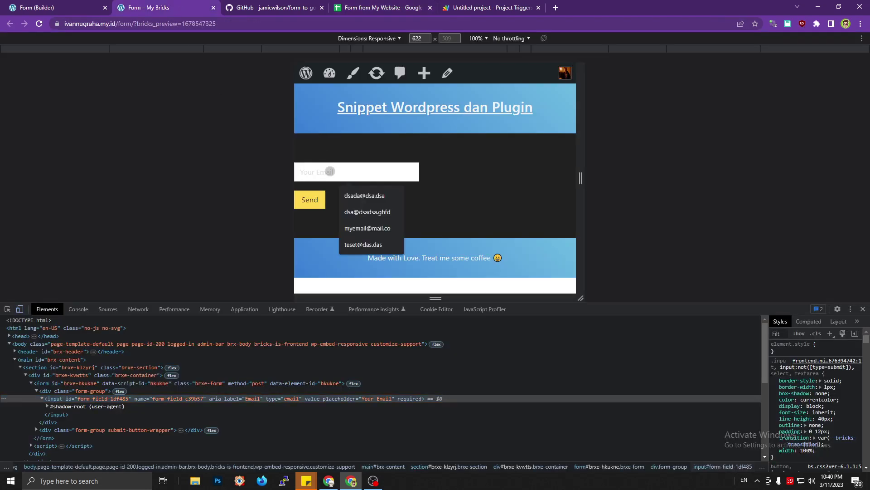
Submit a test email through the form and confirm it lands in sheet row 3, widening column B
type("teset2@")
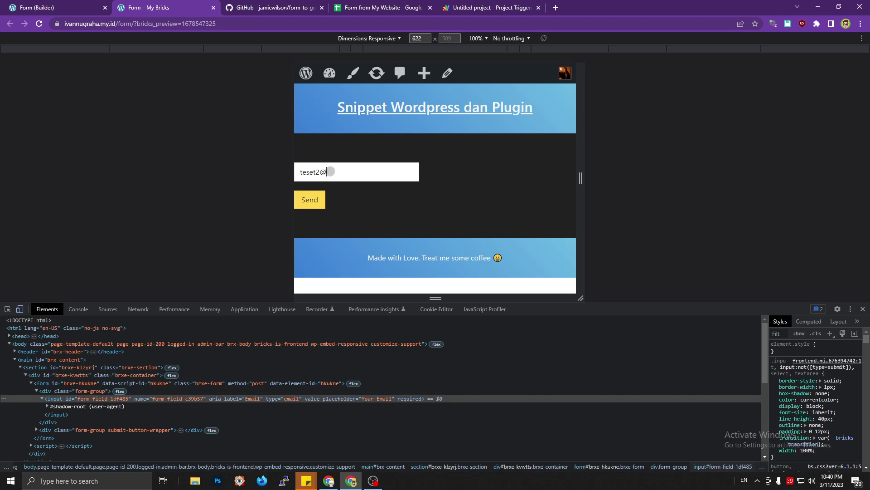
type("das.das")
left_click(315, 199)
left_click(377, 6)
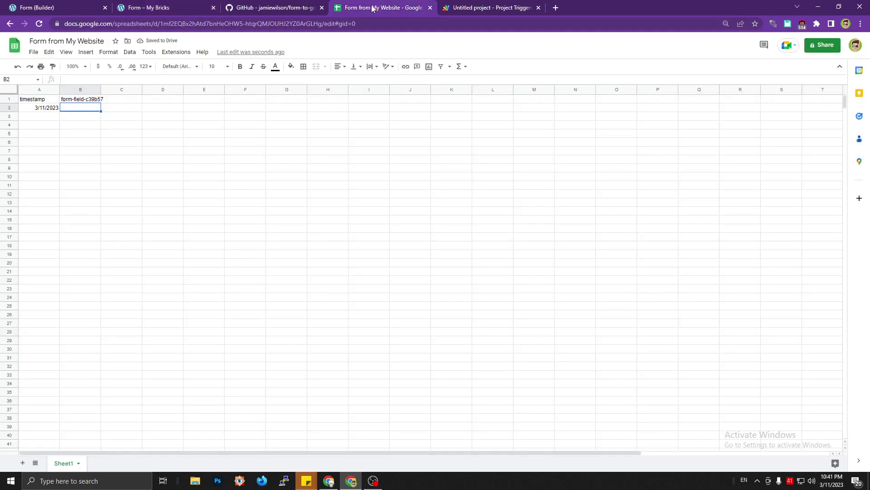
left_click_drag(101, 90, 109, 122)
mouse_move(109, 120)
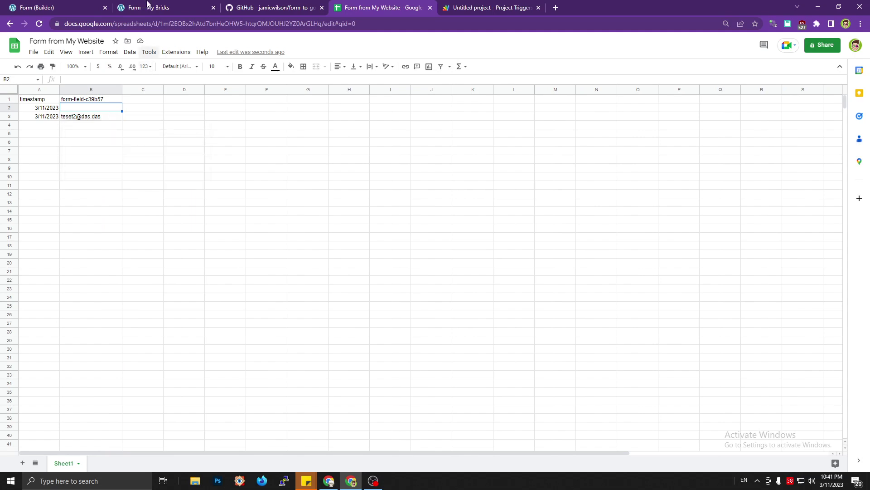
left_click(46, 7)
left_click(783, 126)
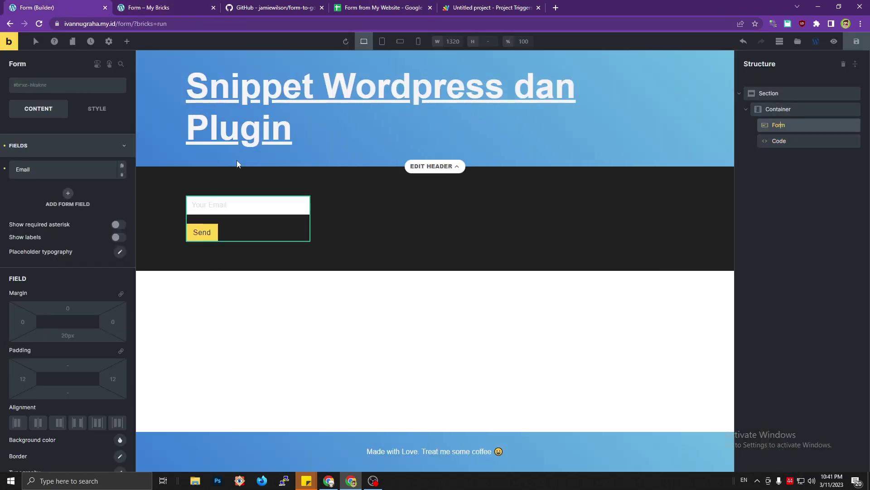
Make the duplicated field a Text field with label and placeholder Full Name
left_click(68, 191)
left_click(62, 221)
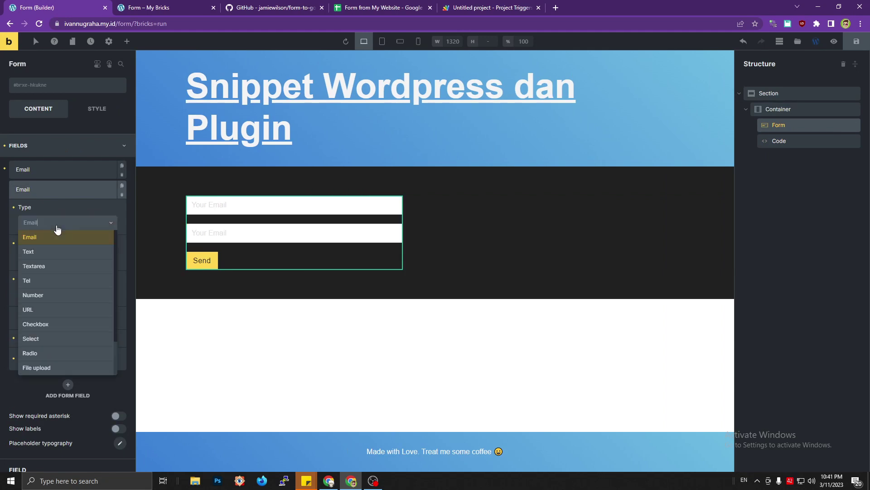
left_click(46, 252)
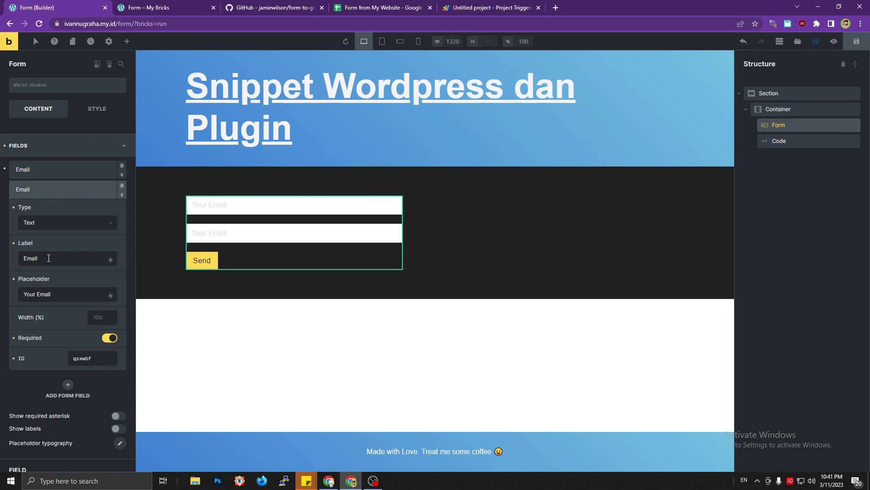
left_click_drag(49, 258, 20, 258)
type("N")
type("ull Name")
key("ctrl+a")
key("ctrl+c")
left_click(58, 294)
key("ctrl+a")
key("ctrl+v")
Move the Full Name field above Email and save the page
left_click_drag(34, 194, 35, 168)
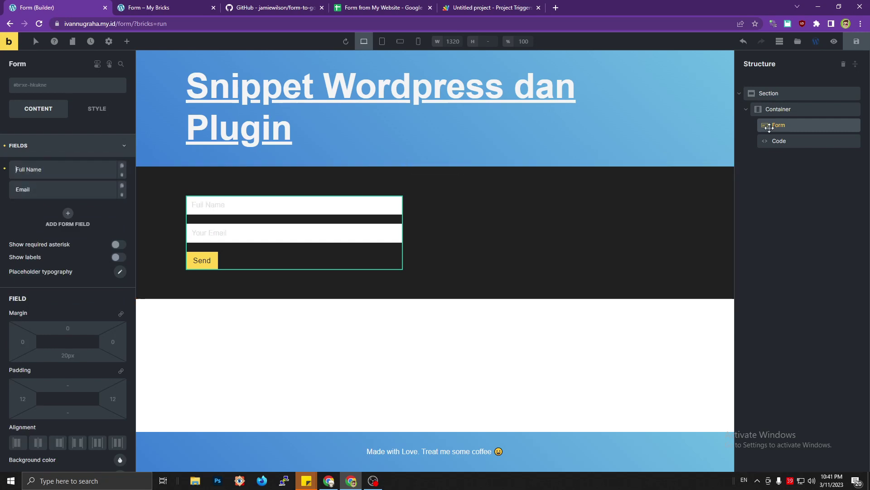
left_click(856, 41)
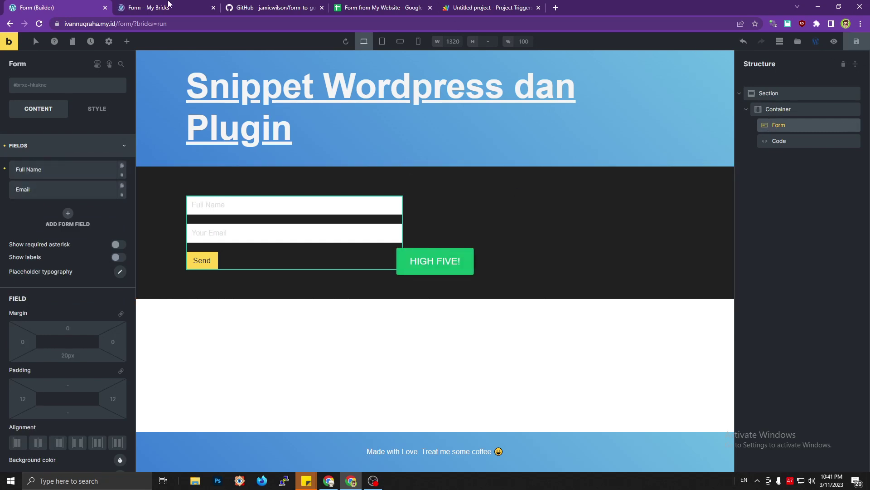
left_click(159, 8)
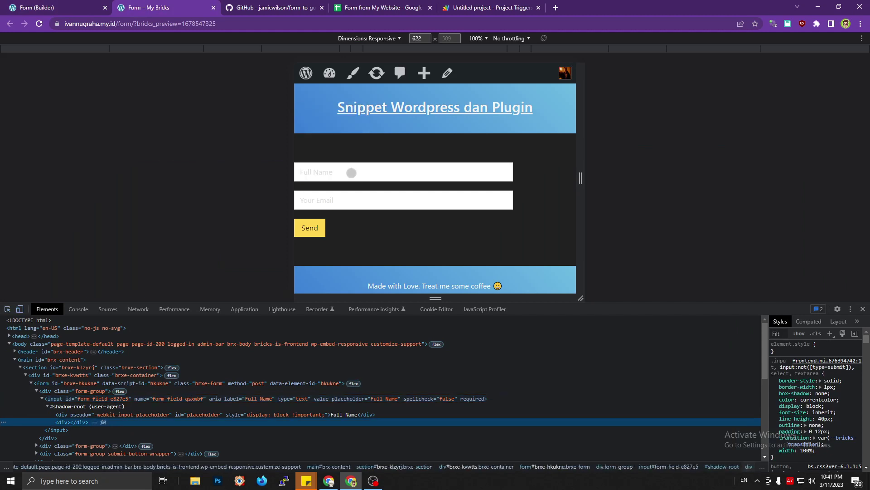
Copy the Full Name input's name attribute from DevTools on the live form page, without the preview parameter
left_click(41, 398)
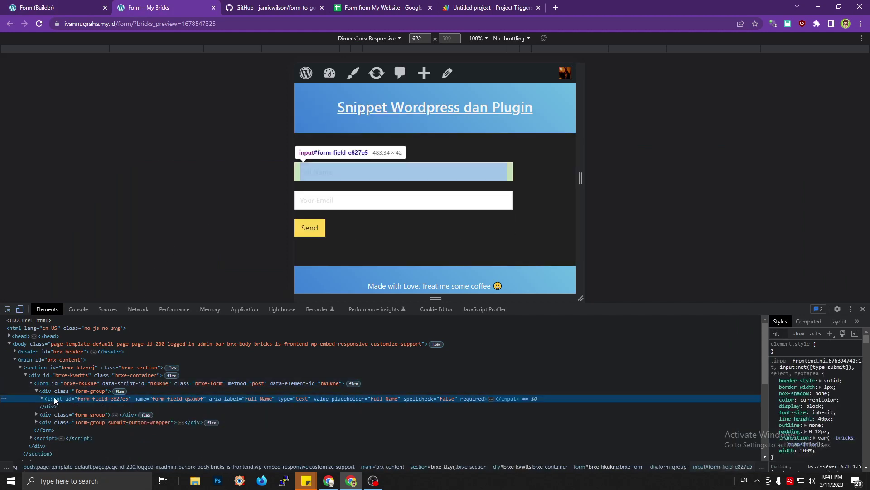
left_click(37, 391)
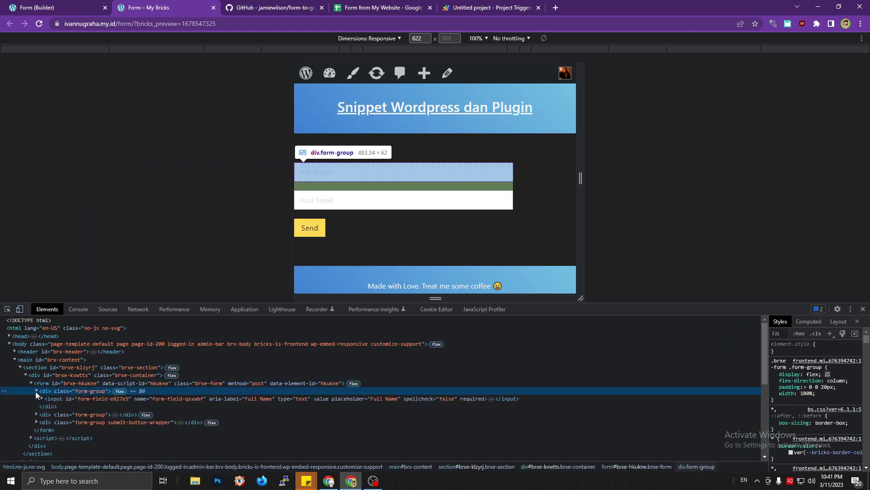
left_click(108, 400)
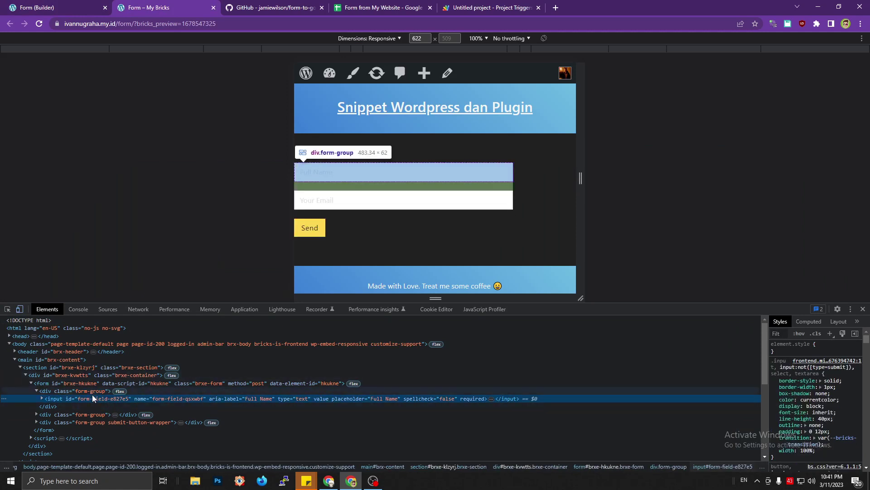
double_click(177, 398)
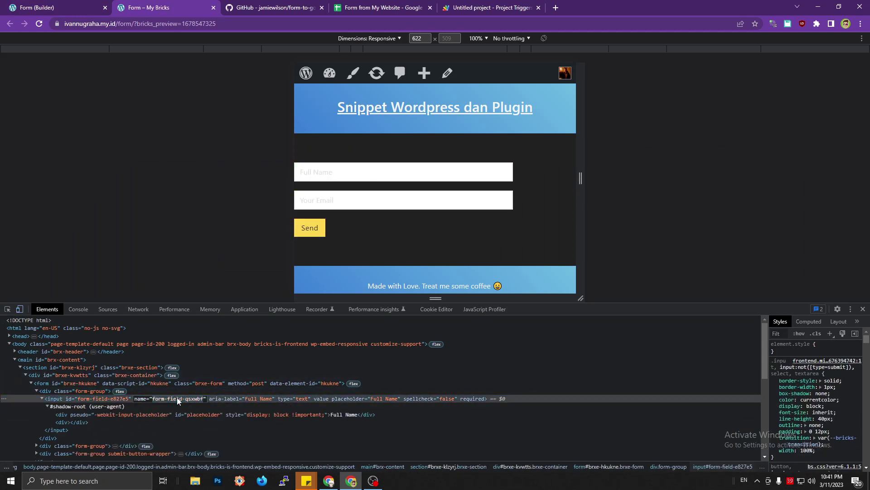
key("F5")
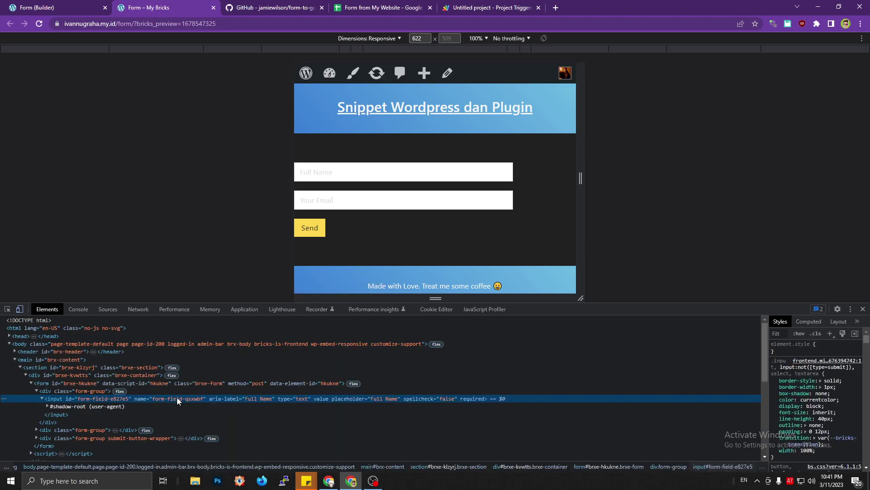
double_click(177, 399)
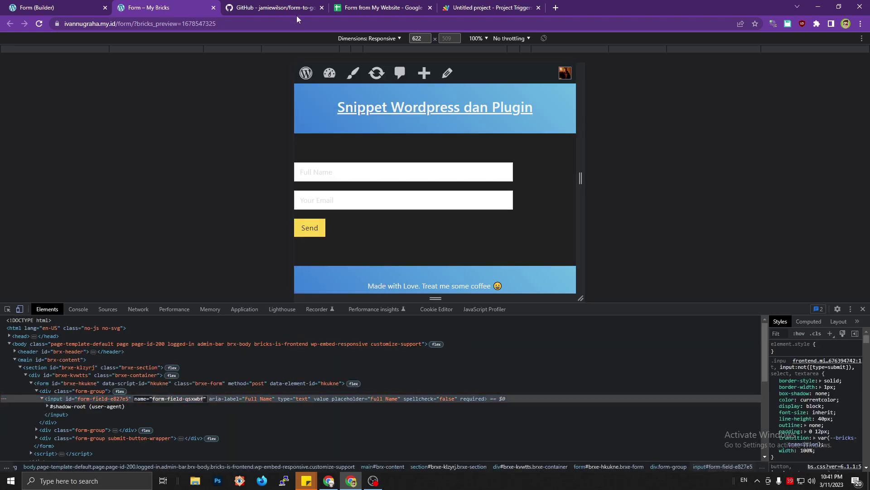
left_click_drag(136, 26, 331, 32)
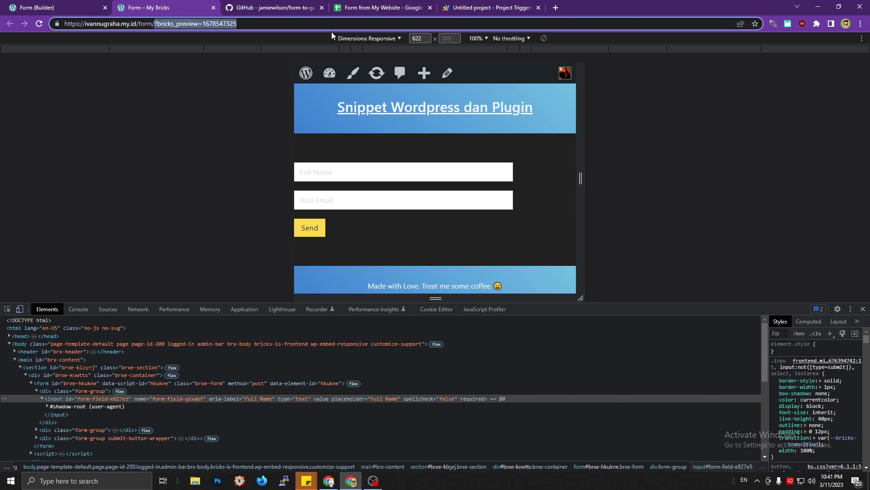
key("BackSpace")
key("Return")
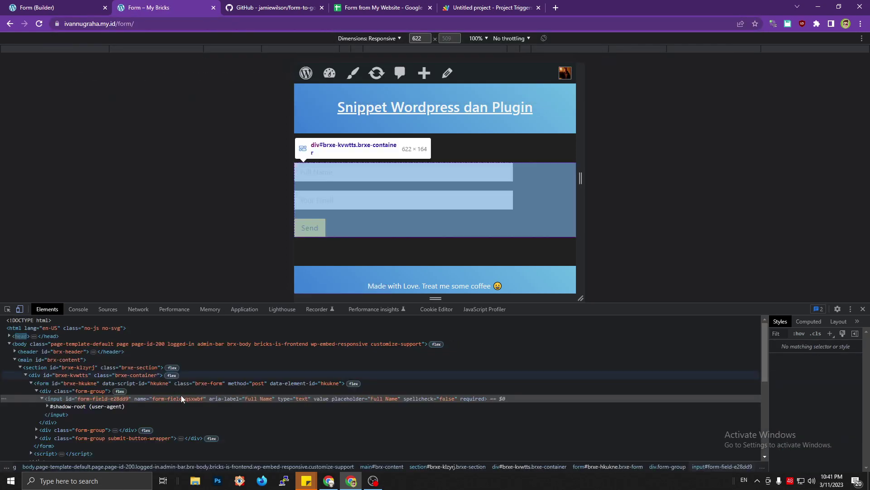
double_click(181, 398)
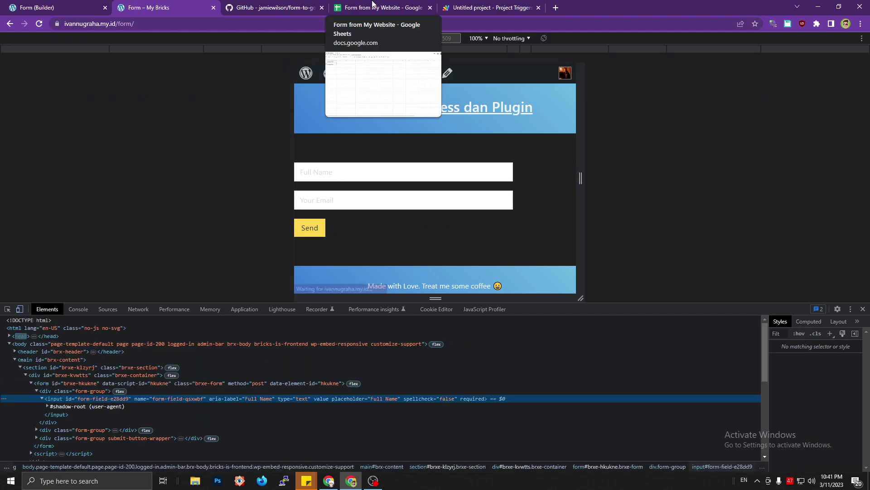
Enter form-field-qsxwbf as the plain-text header in cell C1
left_click(373, 5)
left_click(151, 102)
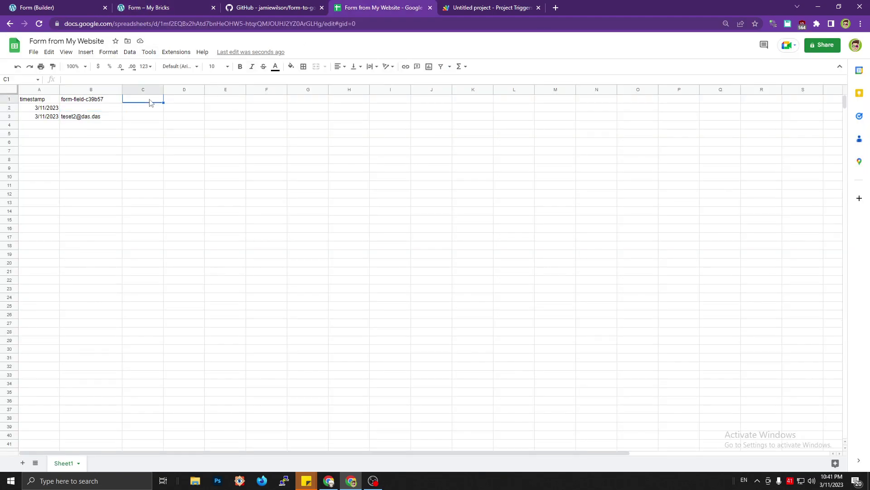
type("form-field-qsxwbf")
key("ctrl+z")
left_click(144, 80)
type("form-field-qsxwbf")
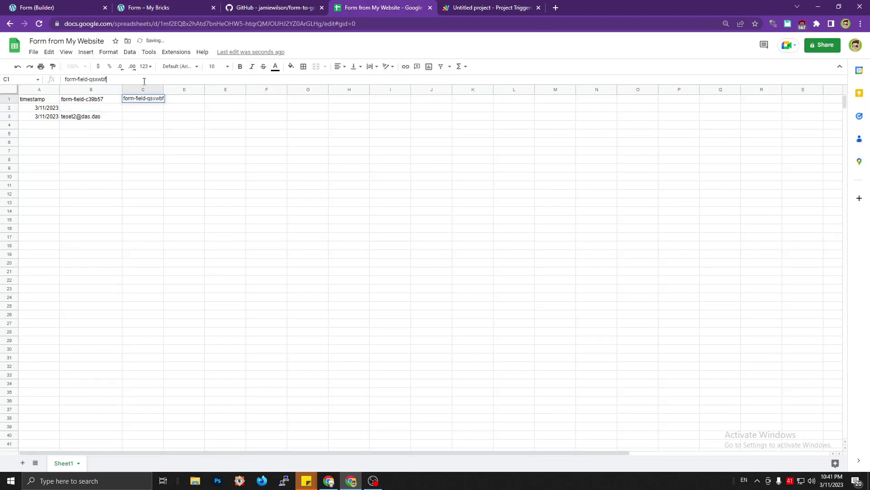
key("Return")
left_click(209, 5)
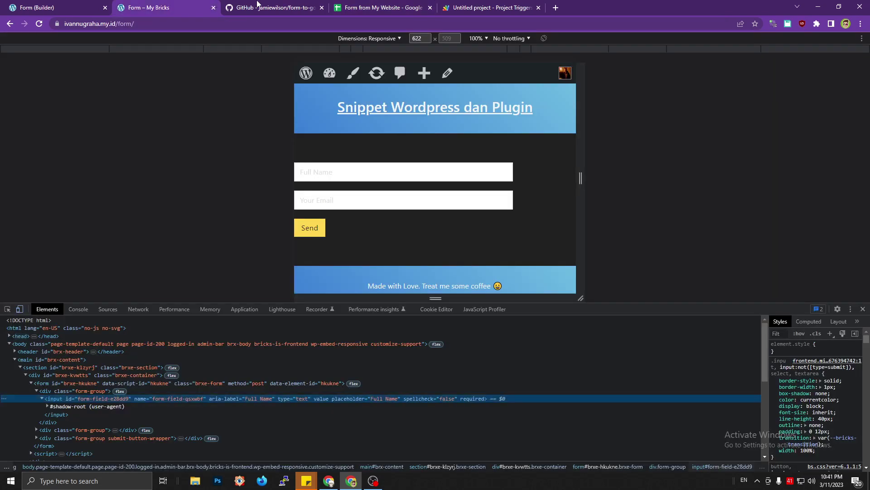
Submit a test entry with a full name and email on the live form and check the sheet
left_click(365, 178)
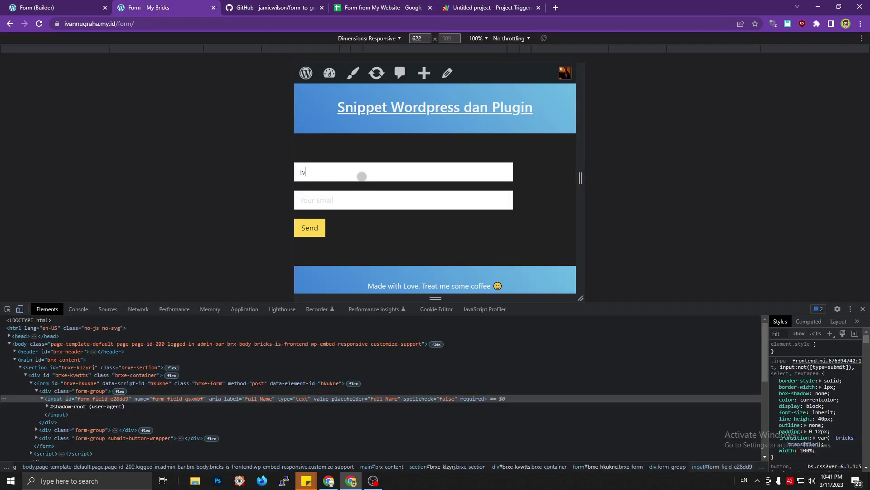
key("Tab")
type("mdsada@dsadas")
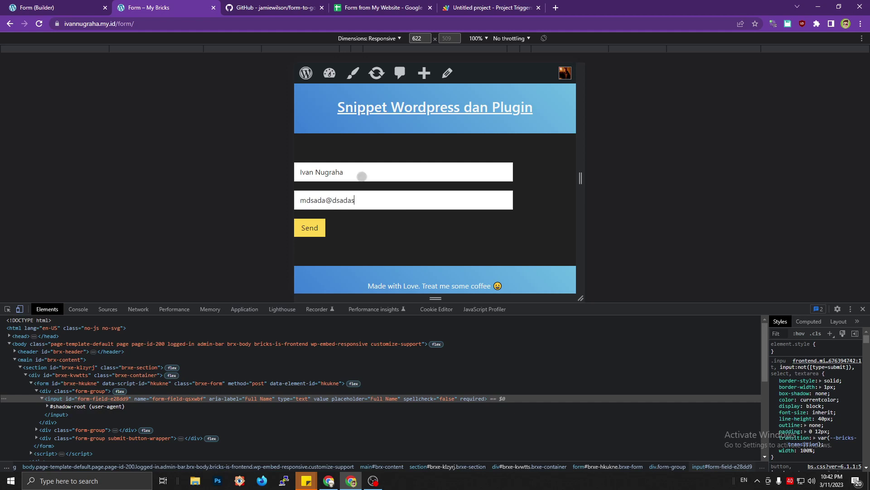
type(".dsa")
left_click(317, 223)
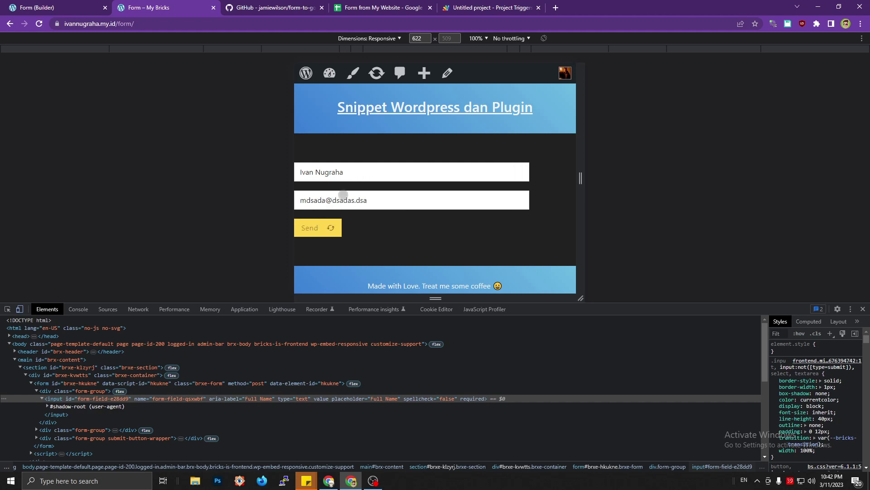
left_click(365, 6)
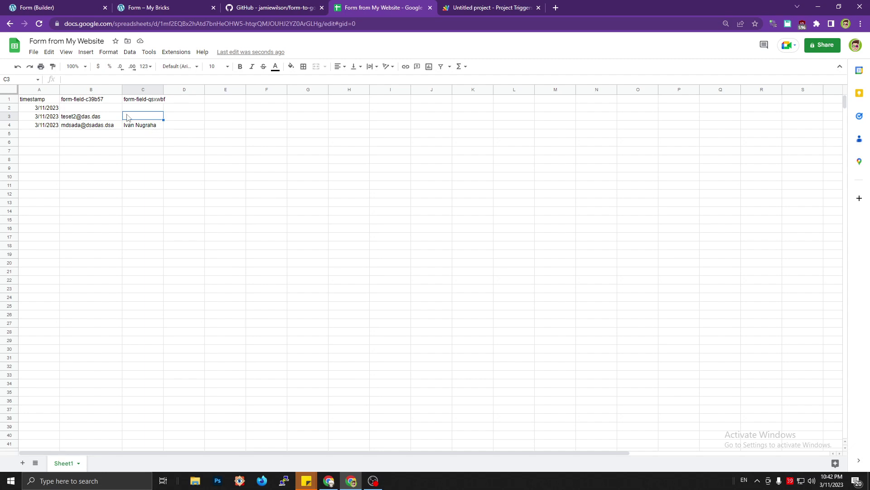
Insert a new row 2 labelled Date Submitted, Email and Full Name in A2:C2
left_click(8, 98)
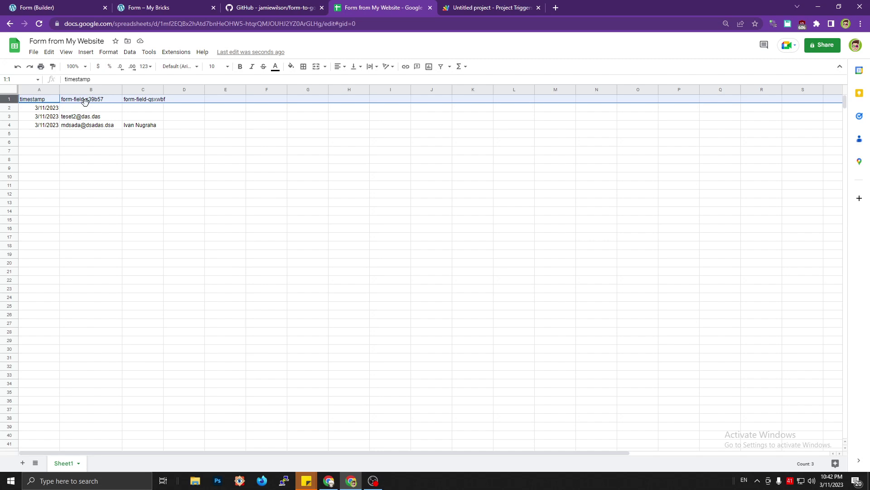
left_click(8, 108)
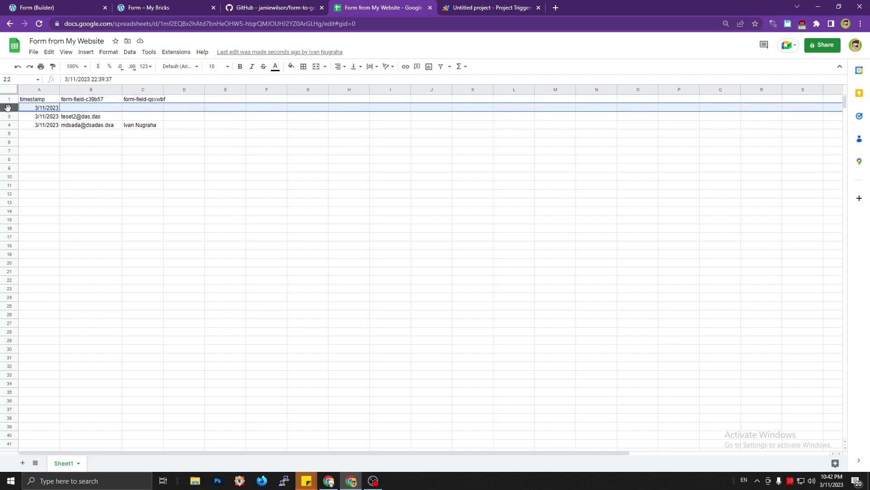
right_click(8, 107)
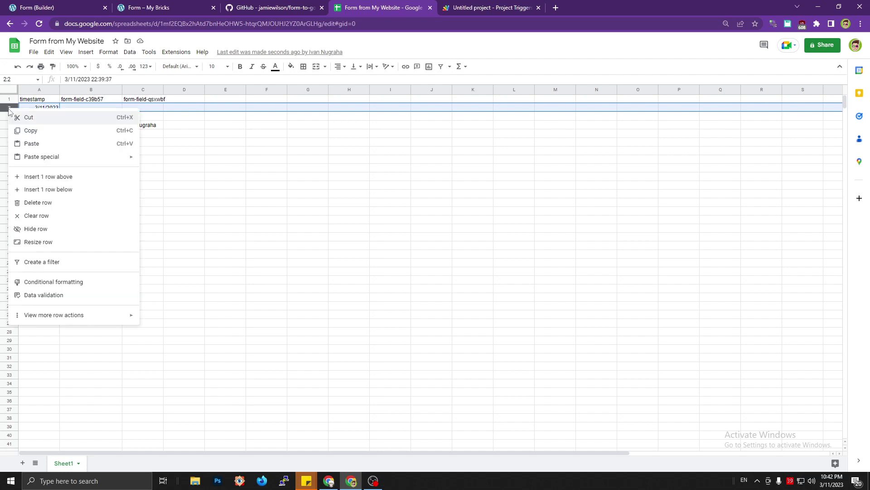
left_click(43, 182)
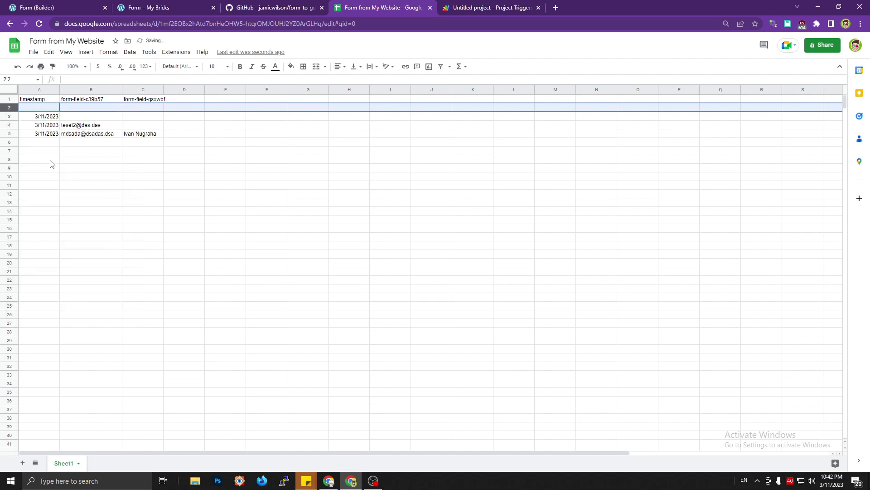
double_click(37, 108)
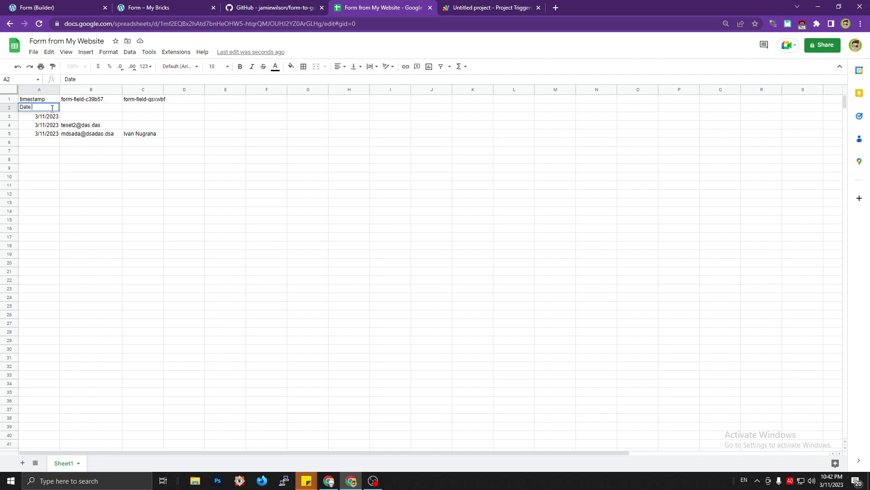
left_click(88, 108)
double_click(90, 109)
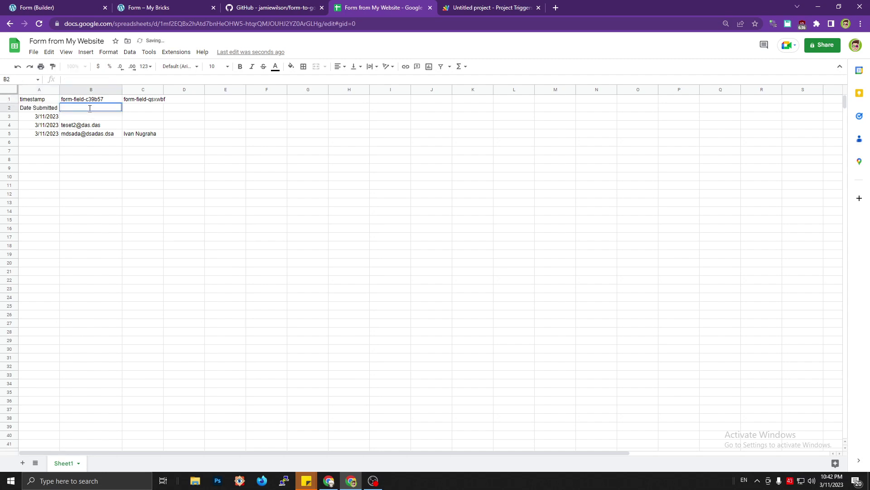
type("Email")
double_click(131, 108)
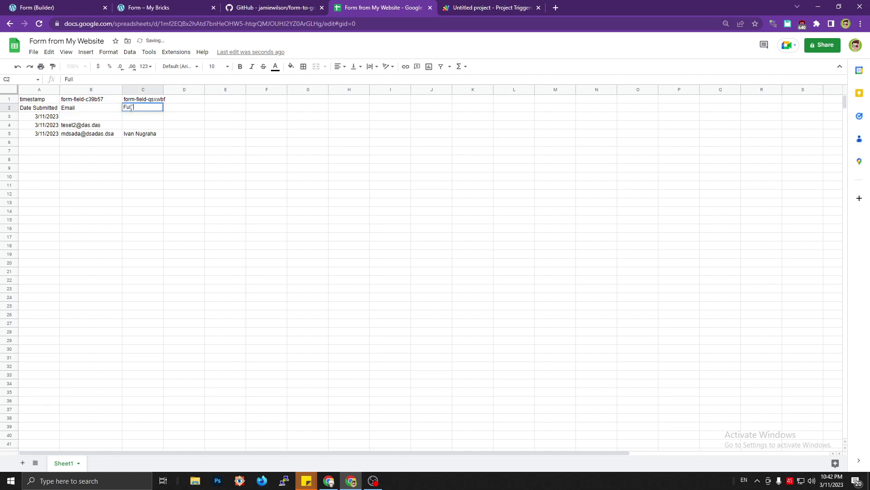
type("Full Name")
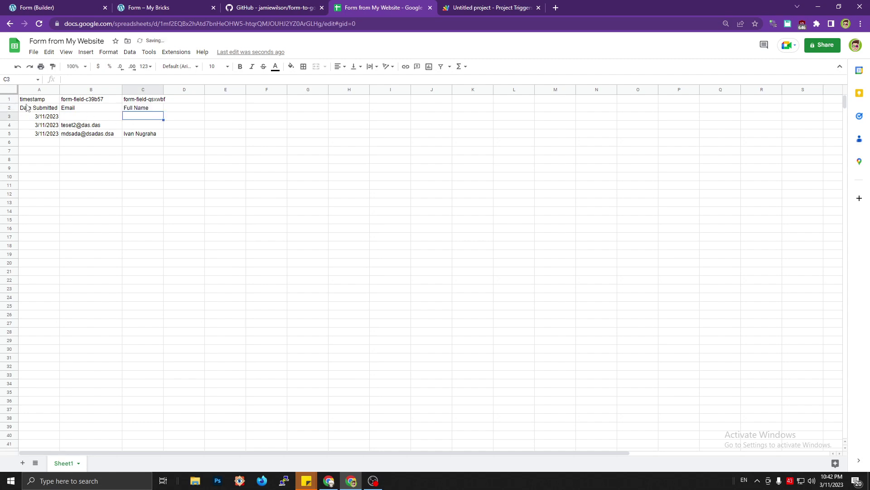
Hide row 1 containing the form field ids
left_click(10, 99)
right_click(9, 98)
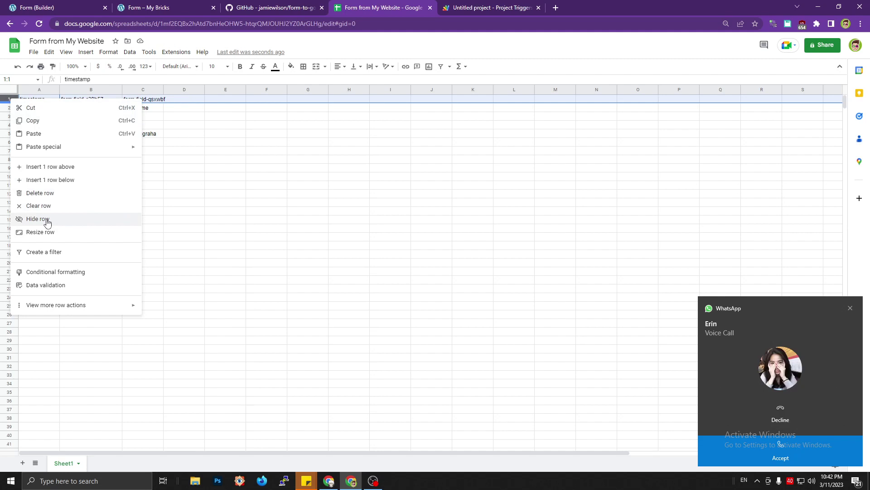
left_click(73, 223)
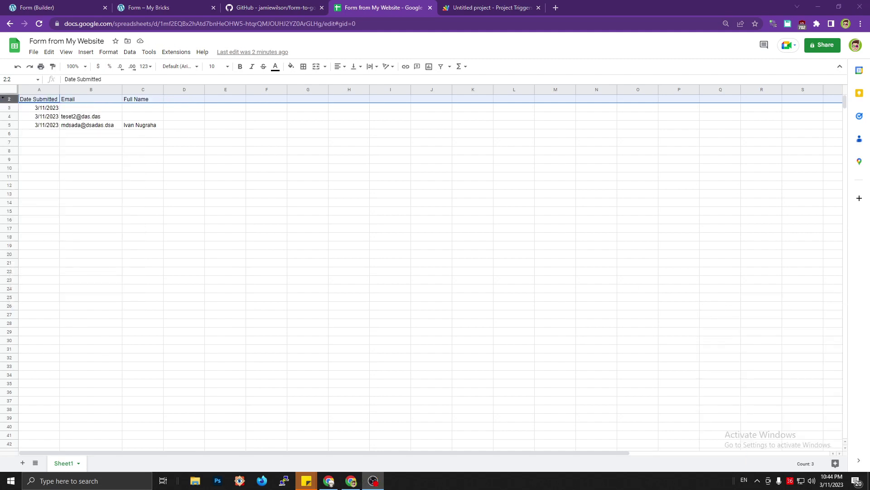
left_click(155, 127)
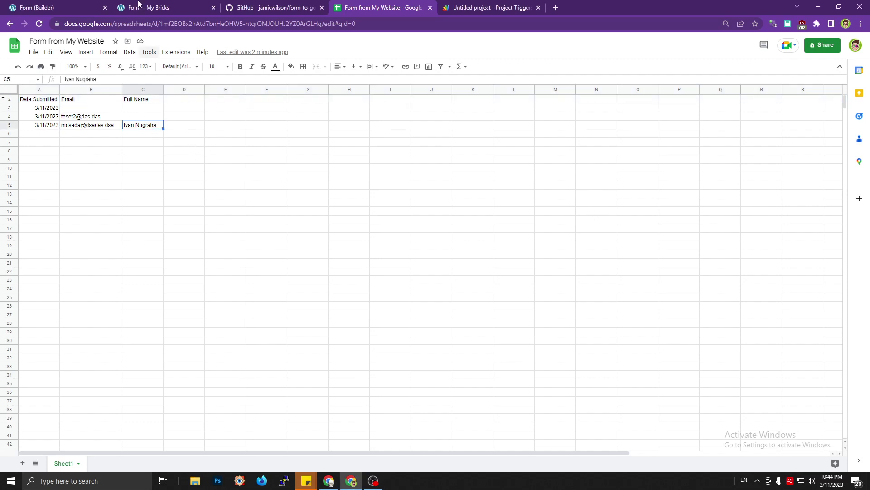
Duplicate the Email field in the builder and change its type to Textarea
left_click(138, 7)
left_click(41, 7)
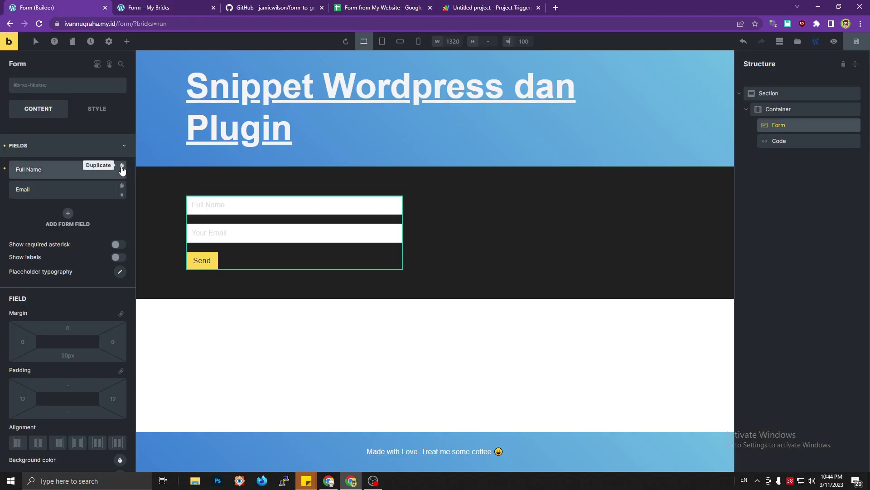
left_click(64, 212)
left_click(63, 212)
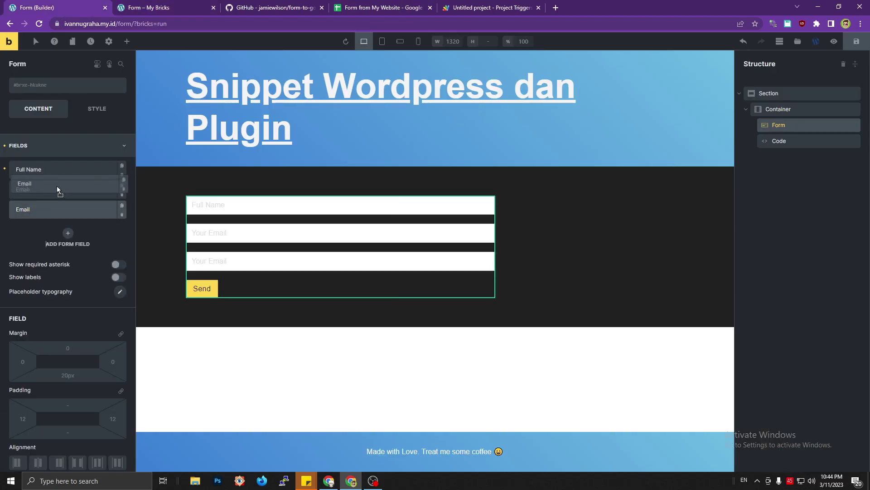
left_click(78, 193)
left_click(55, 224)
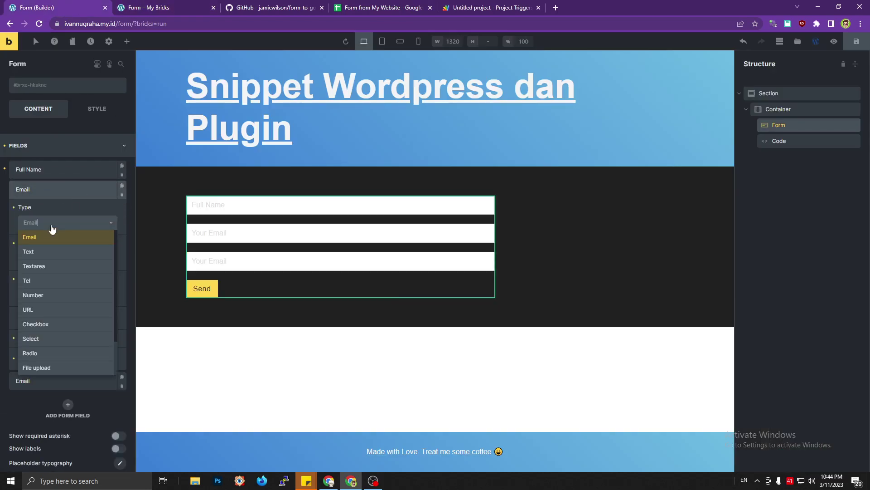
left_click(51, 227)
left_click(52, 229)
left_click(45, 268)
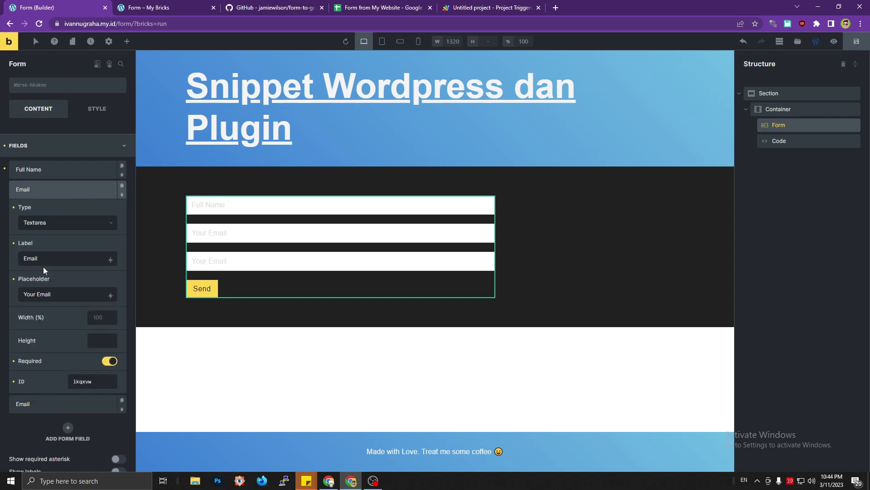
Label the textarea Message with placeholder Your Message, move it below Email, and save
double_click(29, 258)
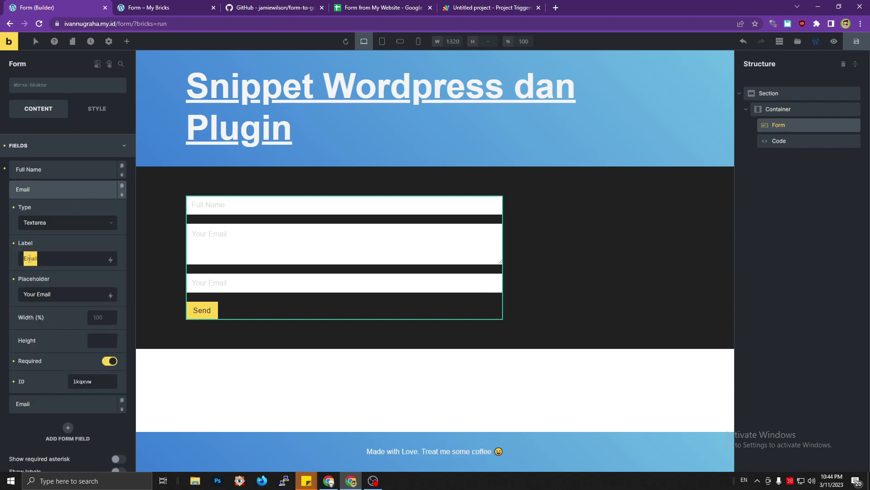
type("Message")
double_click(30, 258)
key("ctrl+c")
double_click(38, 294)
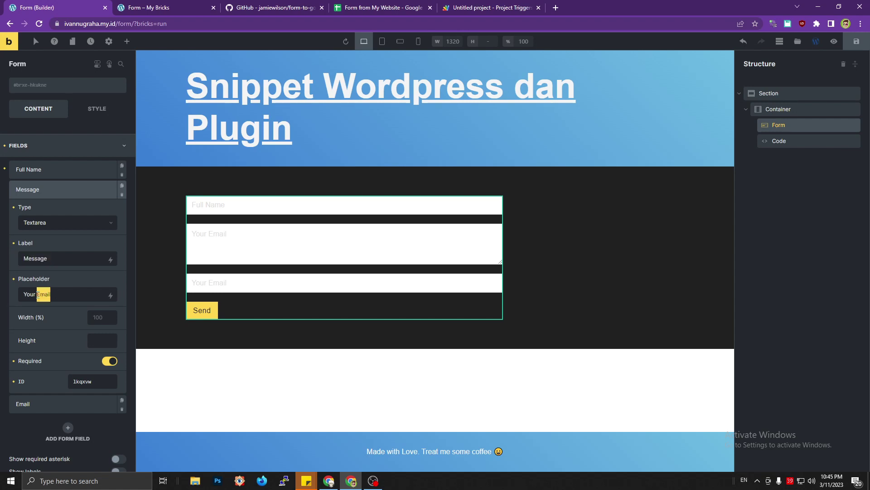
key("ctrl+v")
left_click(29, 190)
left_click_drag(39, 189, 37, 209)
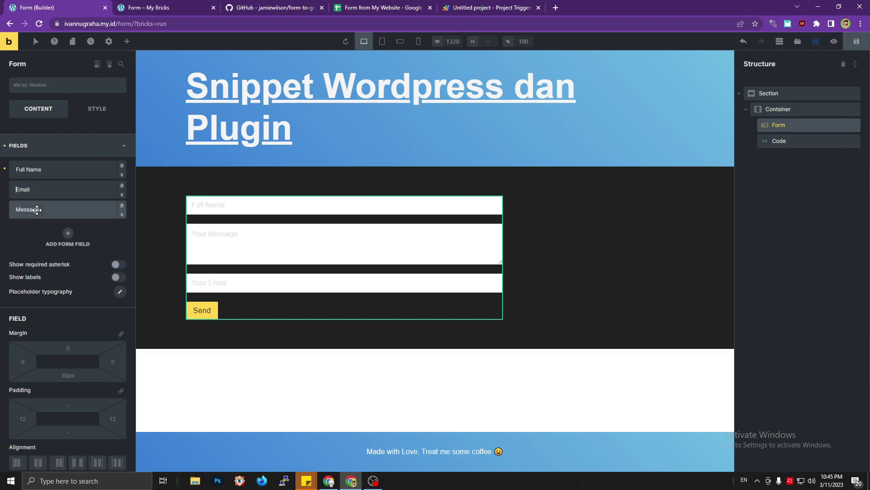
left_click(850, 42)
Inspect the Message textarea on the live page to read its name, form-field-lkqxvw
left_click(145, 7)
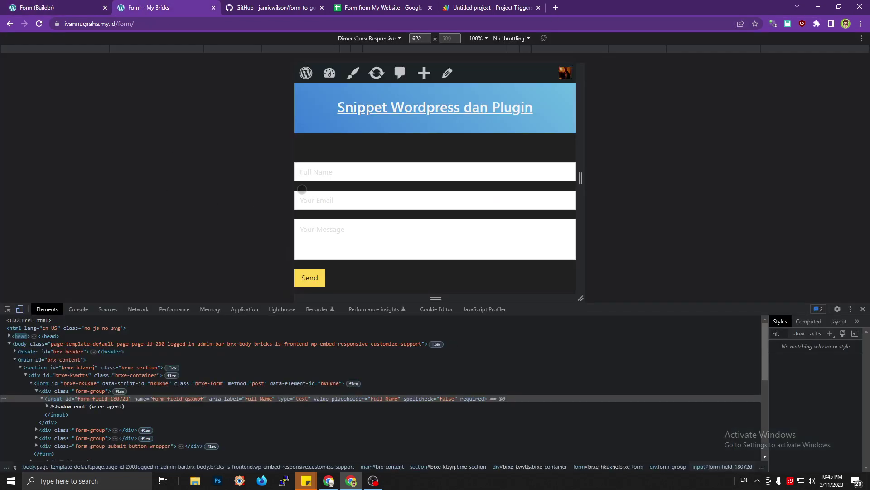
left_click(350, 234)
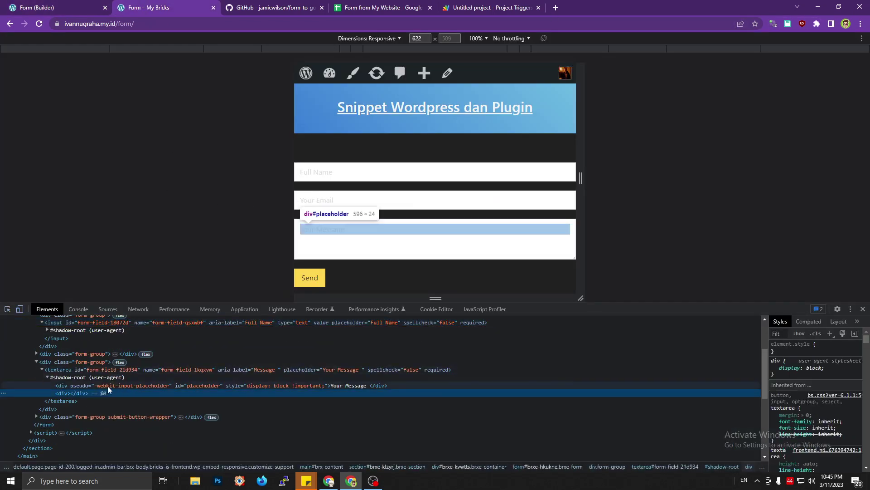
left_click(182, 369)
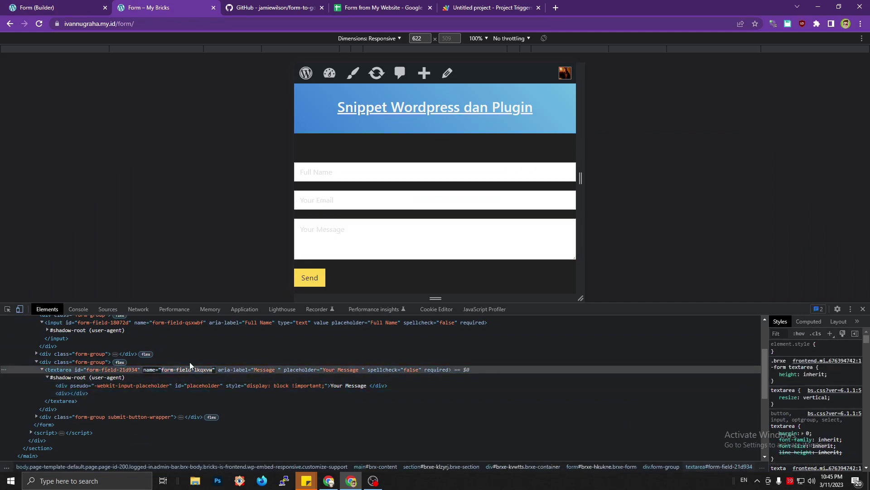
left_click(414, 6)
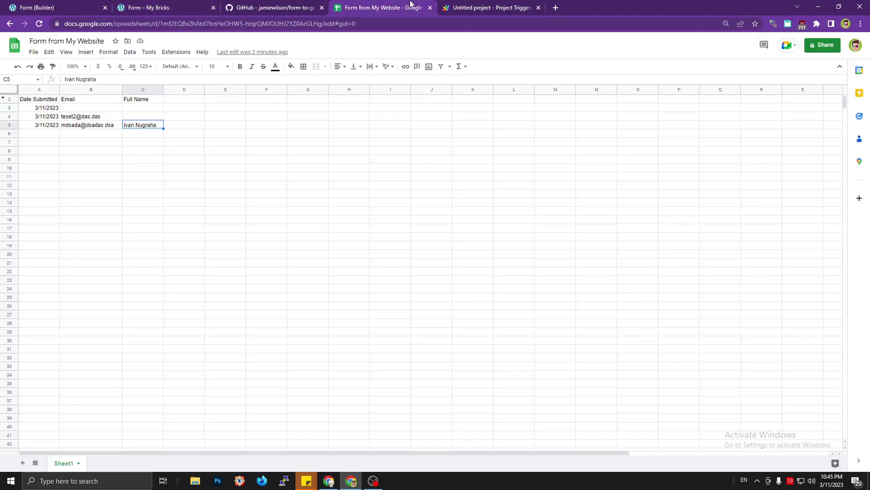
Unhide row 1, put form-field-lkqxvw in D1 and Messages in D2
left_click(8, 99)
right_click(8, 101)
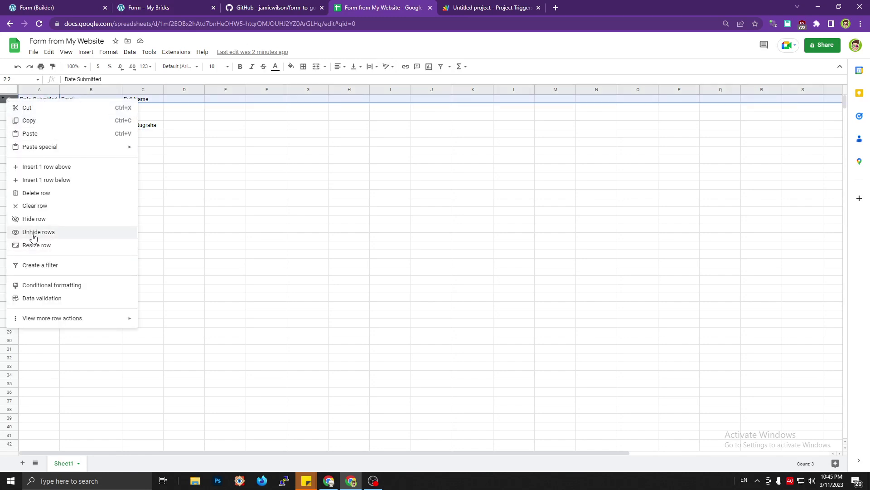
left_click(27, 232)
left_click(177, 100)
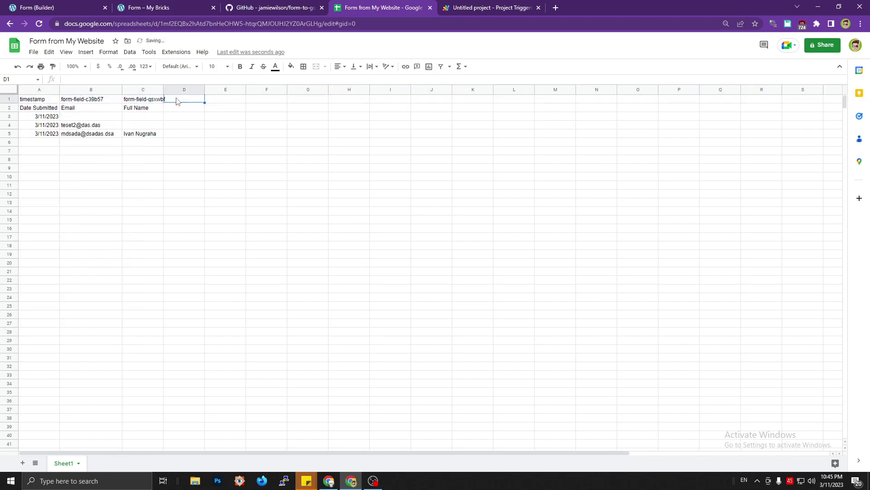
left_click(179, 77)
type("form-field-lkqxvw")
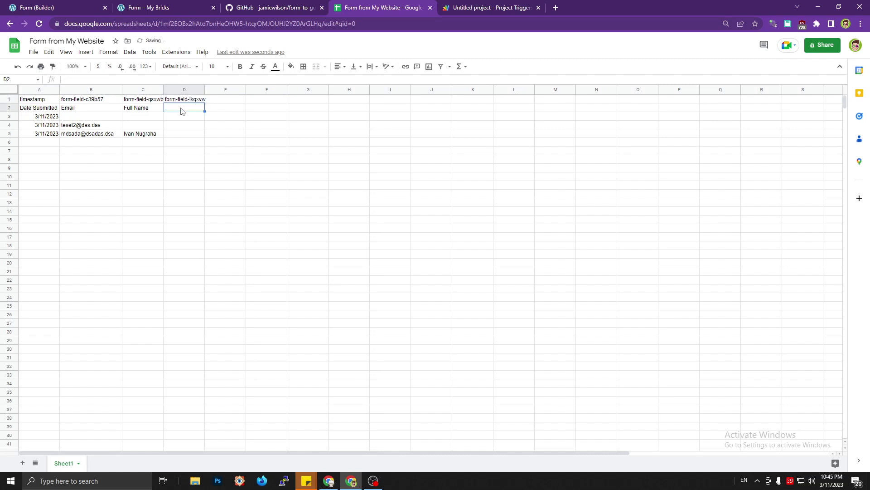
double_click(181, 107)
type("Messages")
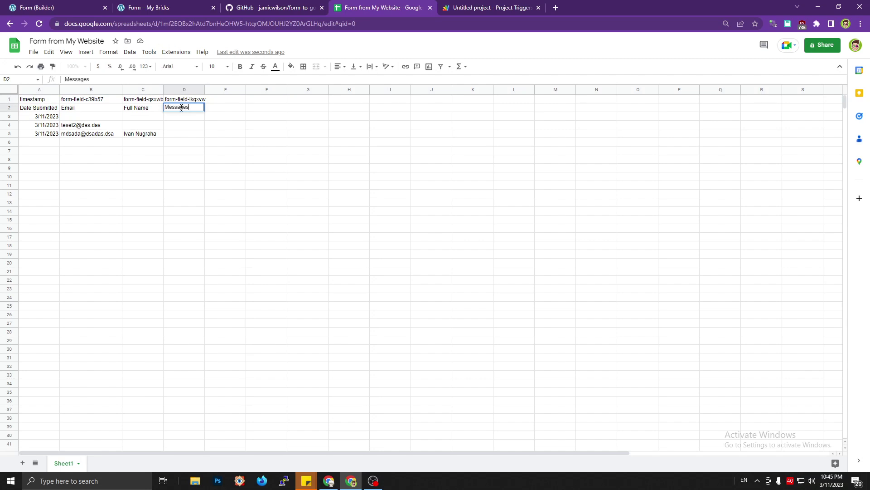
left_click(183, 127)
Hide the field-id row 1 again
left_click(9, 99)
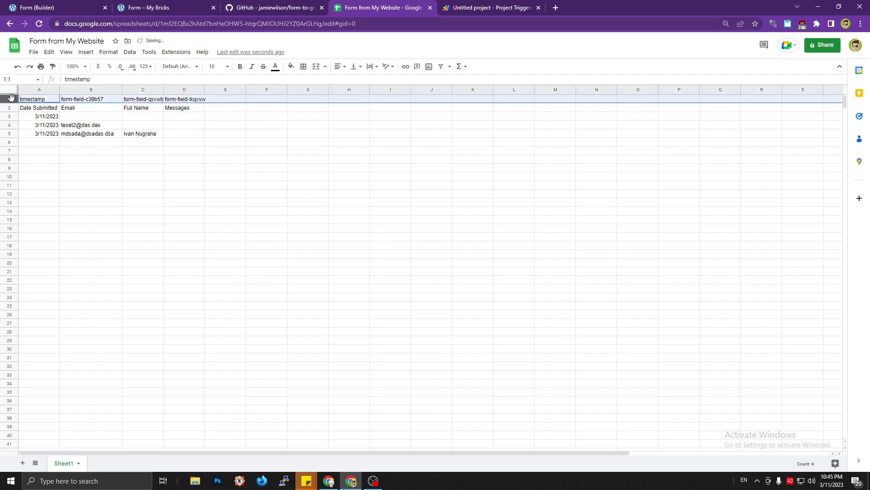
right_click(10, 100)
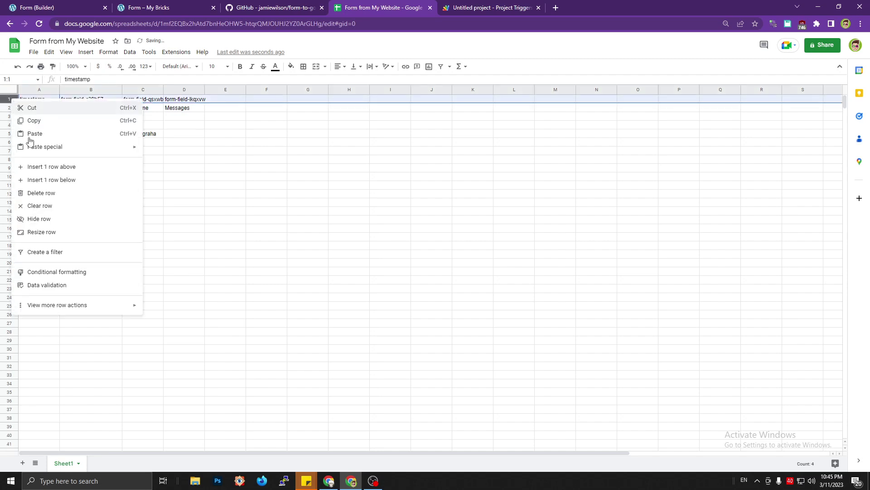
left_click(49, 219)
left_click(194, 3)
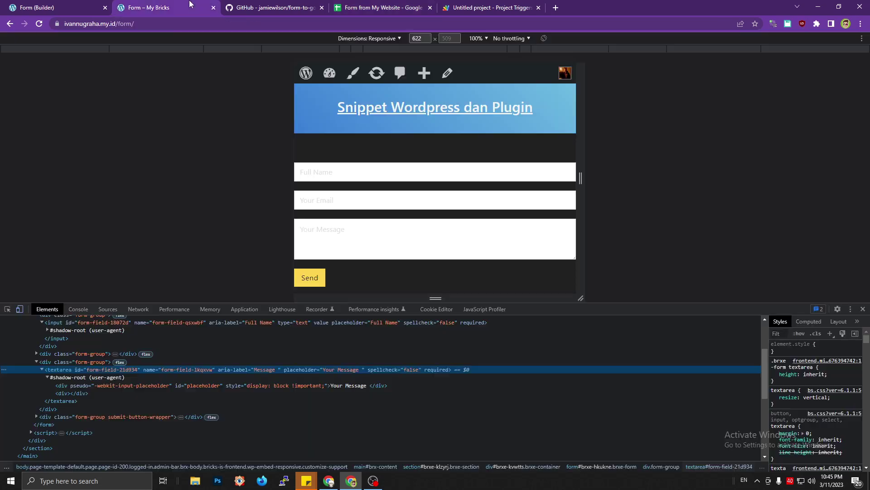
Reload the form page and autofill the Full Name and Email fields
key("F5")
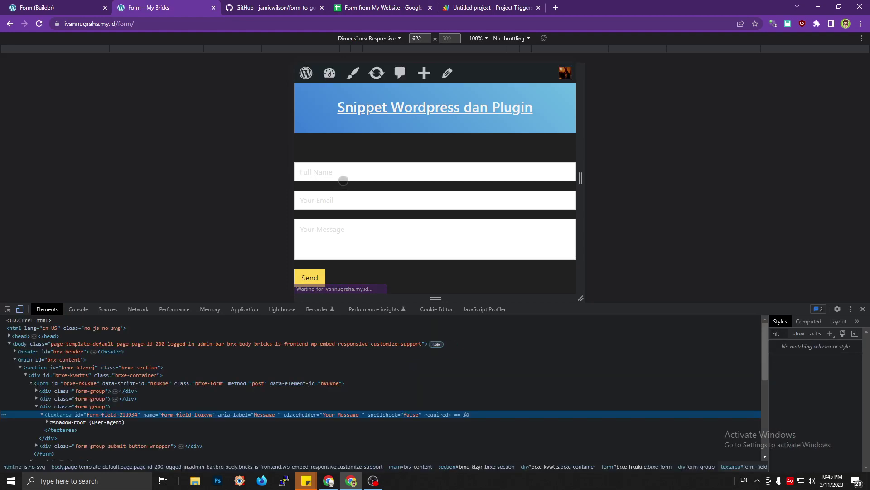
left_click(340, 175)
left_click(353, 195)
left_click(350, 200)
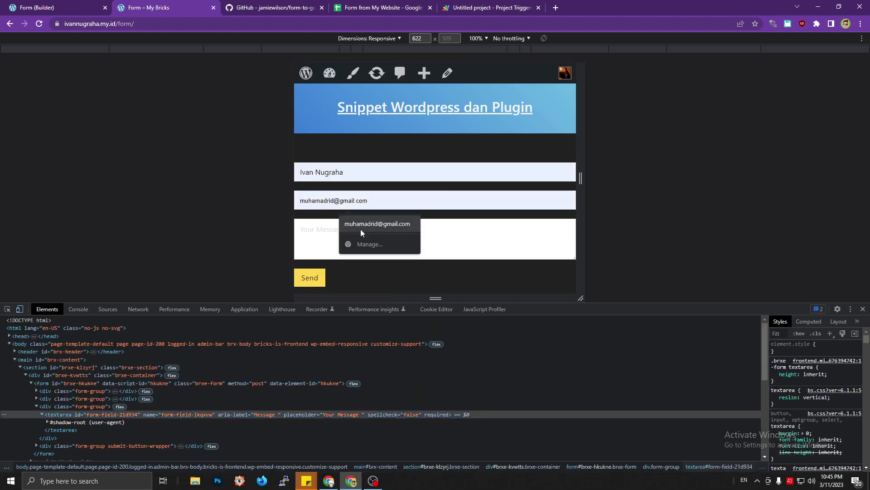
left_click(354, 231)
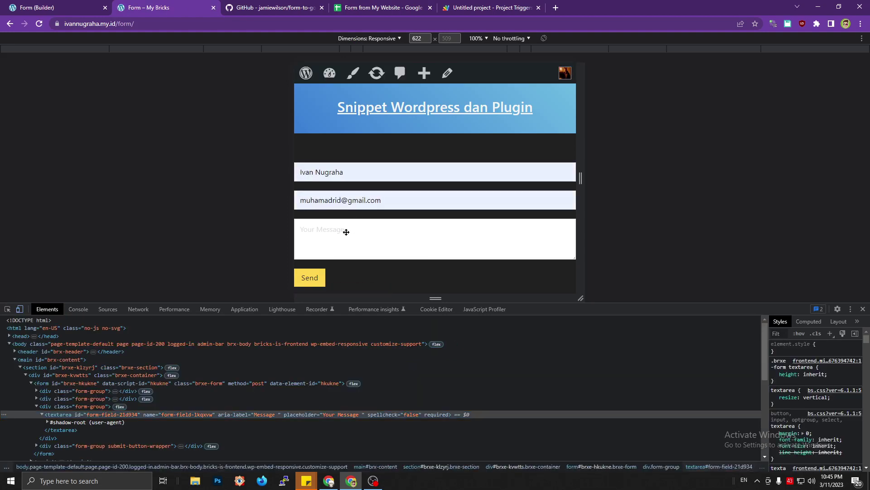
Enter the message 'Hello, i need your services.', submit the form, and view the response sheet
type("Hello, i need somke")
key("BackSpace")
type("e websitef")
key("BackSpace")
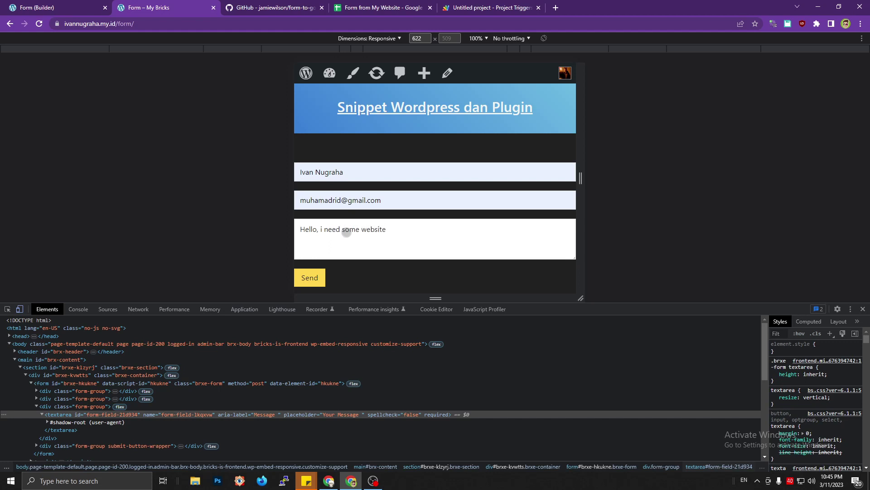
key("BackSpace")
key("BackSpace")
key("BackSpace")
key("BackSpace")
key("BackSpace")
key("BackSpace")
key("BackSpace")
key("BackSpace")
key("BackSpace")
key("BackSpace")
type("your servicers.")
key("BackSpace")
key("BackSpace")
type("s.")
scroll(355, 246, "down", 1)
left_click(310, 260)
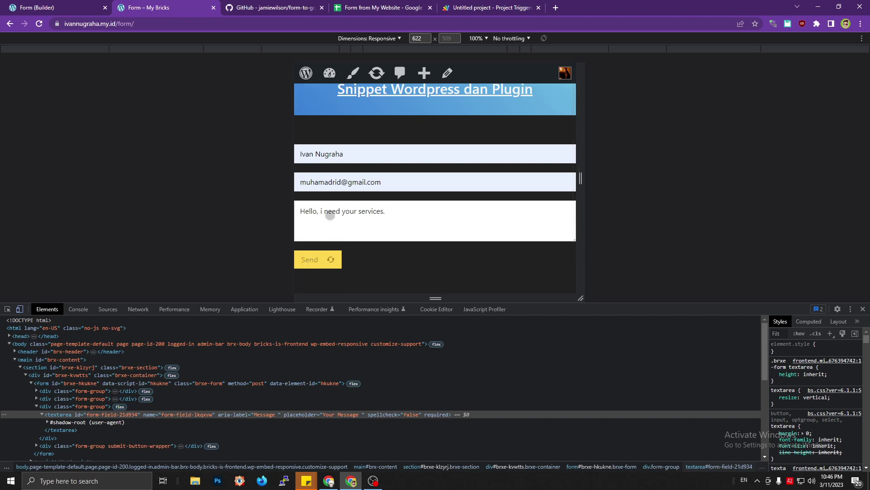
left_click(363, 5)
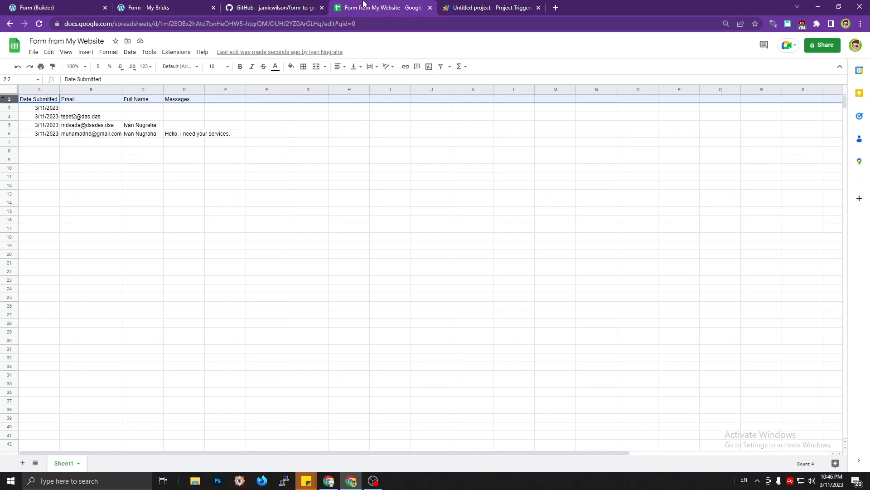
Widen column D to fit the messages, then bring up the GitHub form-to-google-sheets README
left_click(205, 91)
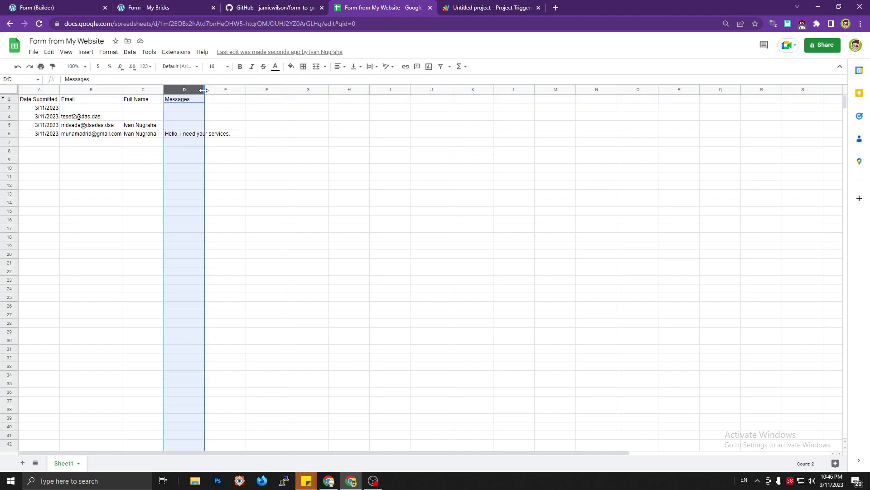
left_click_drag(206, 93, 247, 91)
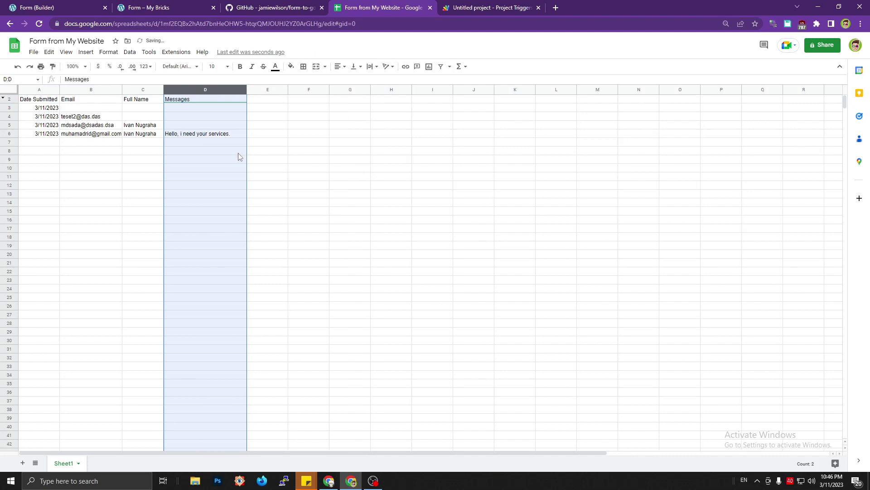
left_click(238, 153)
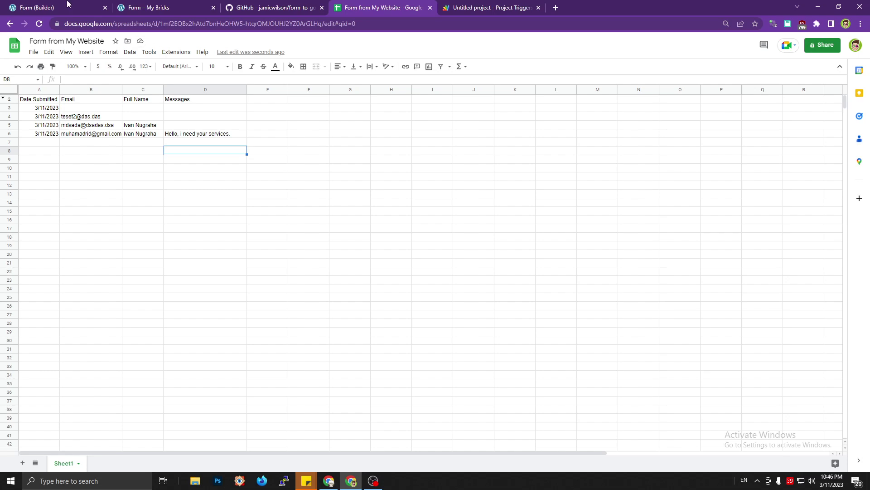
left_click(150, 5)
left_click(252, 3)
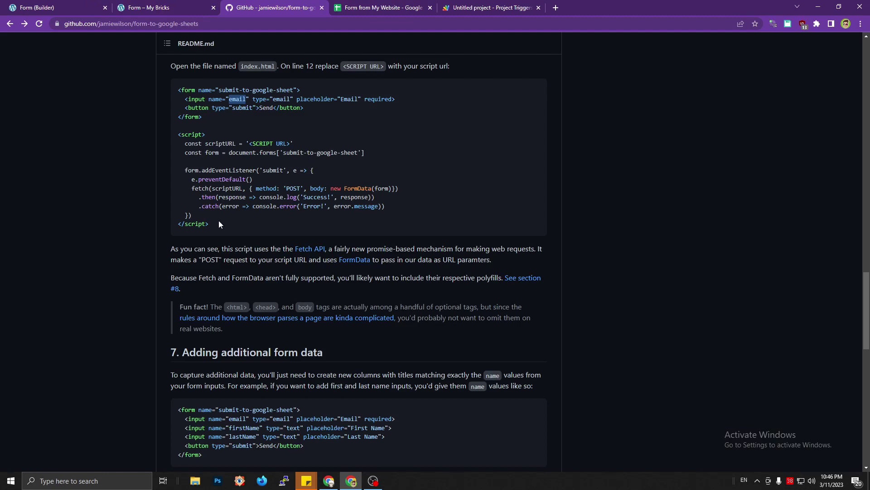
left_click_drag(218, 223, 178, 135)
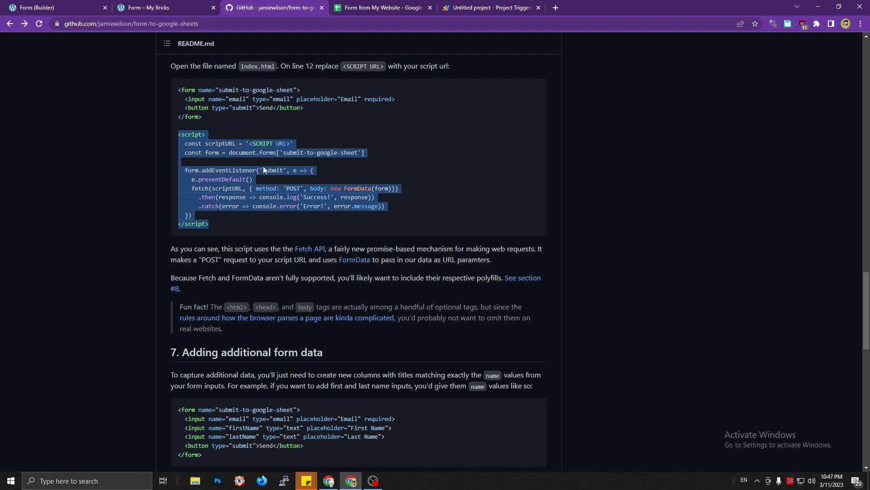
left_click(488, 168)
scroll(478, 166, "up", 18)
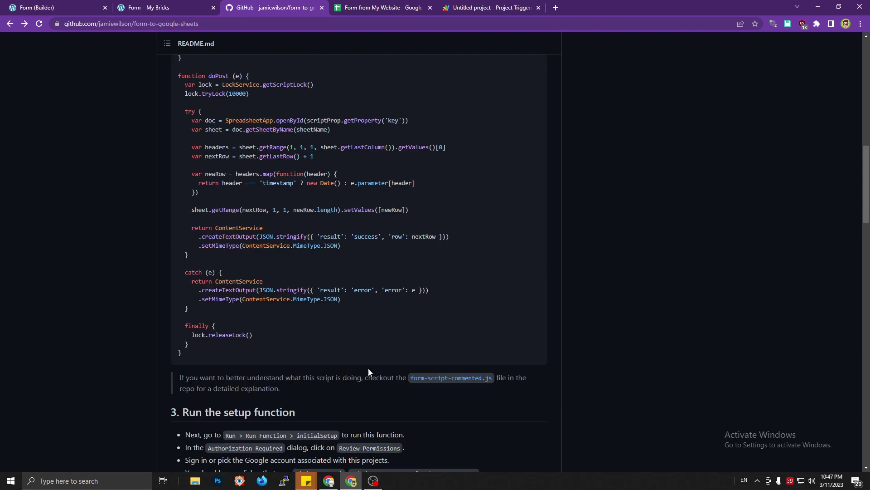
left_click(332, 481)
left_click(332, 481)
left_click(332, 480)
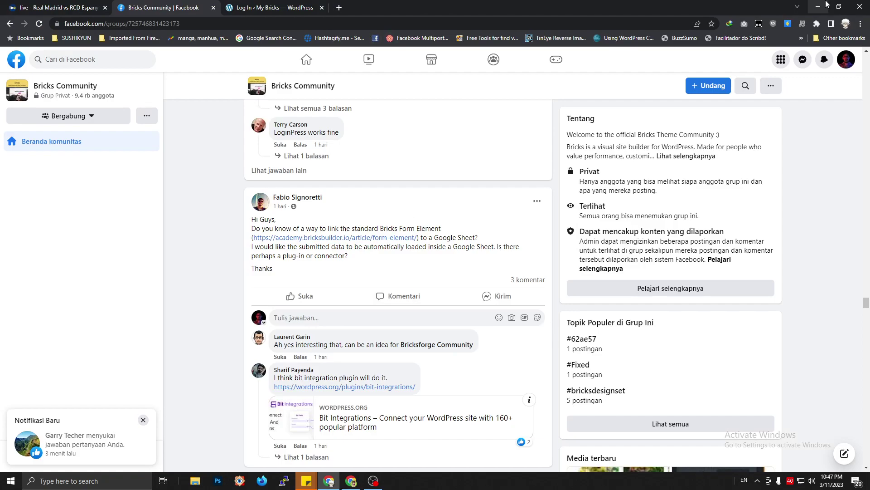
left_click(819, 7)
scroll(636, 175, "up", 20)
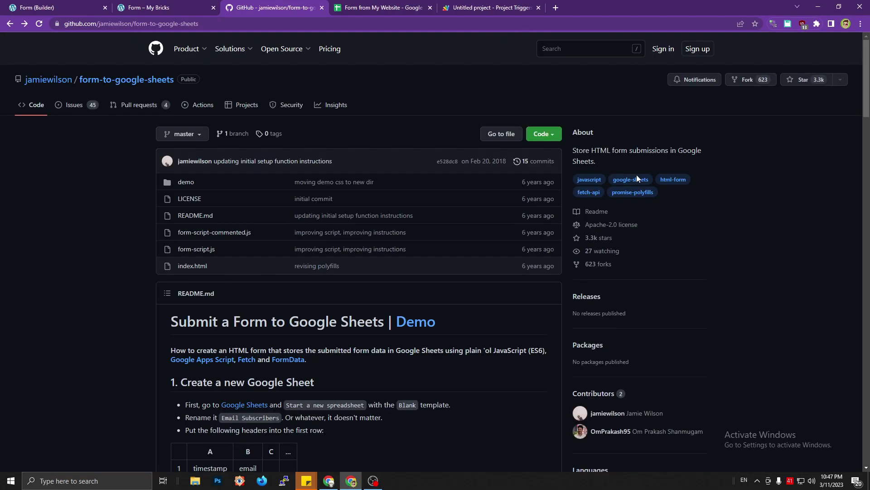